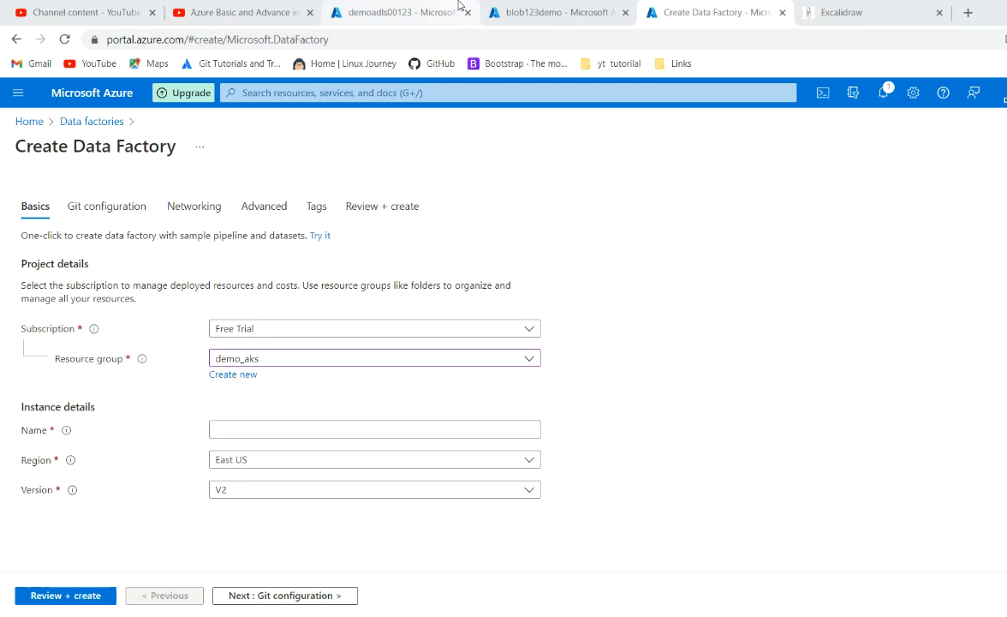
# Switch to YouTube and look through the videos in the Azure Basic and Advance in Hindi playlist
pyautogui.click(239, 9)
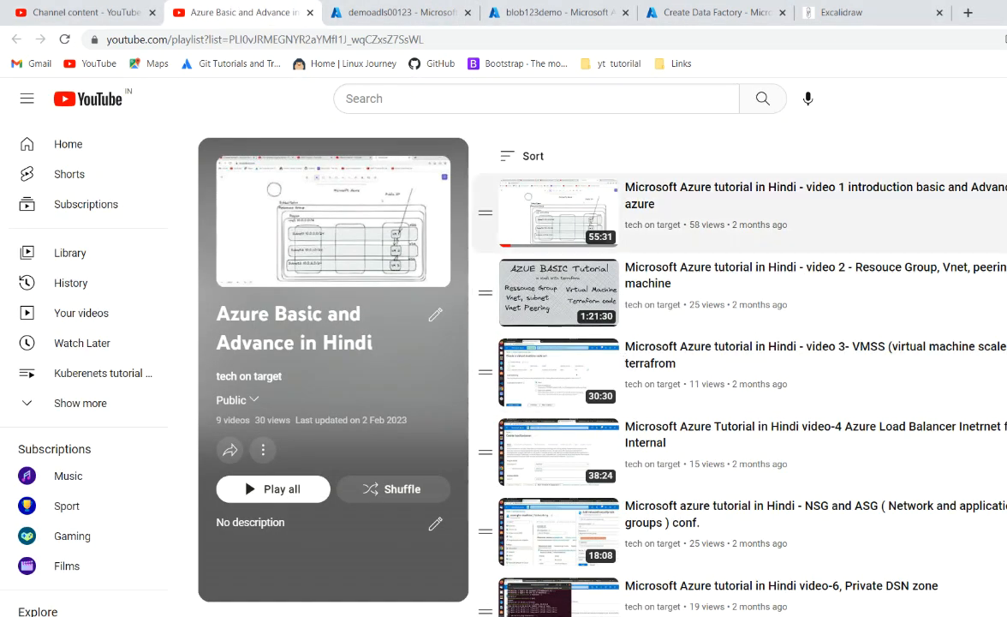
pyautogui.scroll(-2, 728, 257)
pyautogui.scroll(-2, 540, 605)
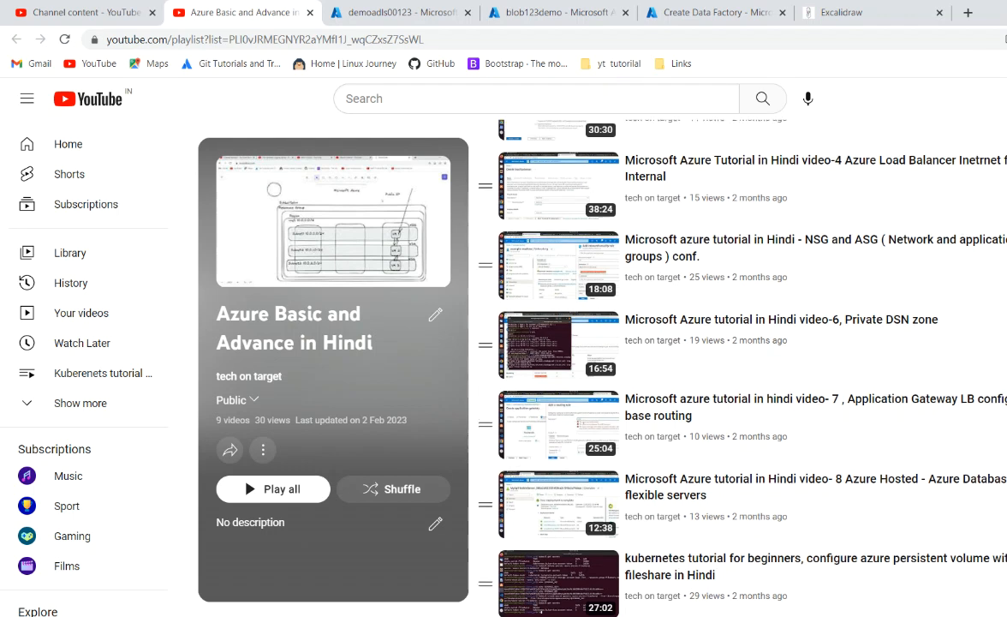
pyautogui.scroll(3, 541, 604)
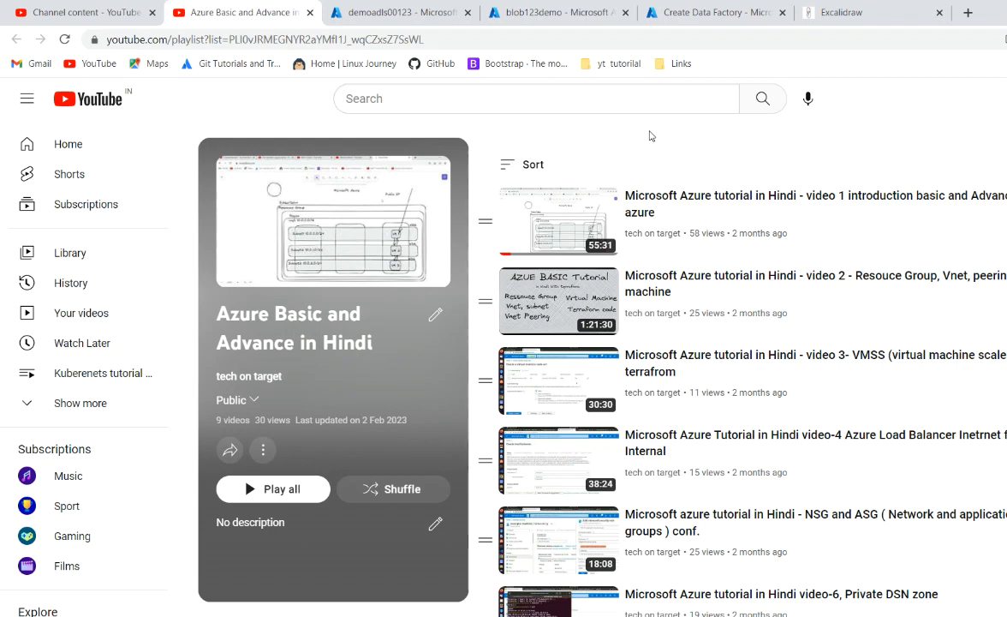
# Check the demoadls00123 storage account's containers, then view the Azure Data Factory notes in Excalidraw with the ADLS label deselected
pyautogui.click(408, 10)
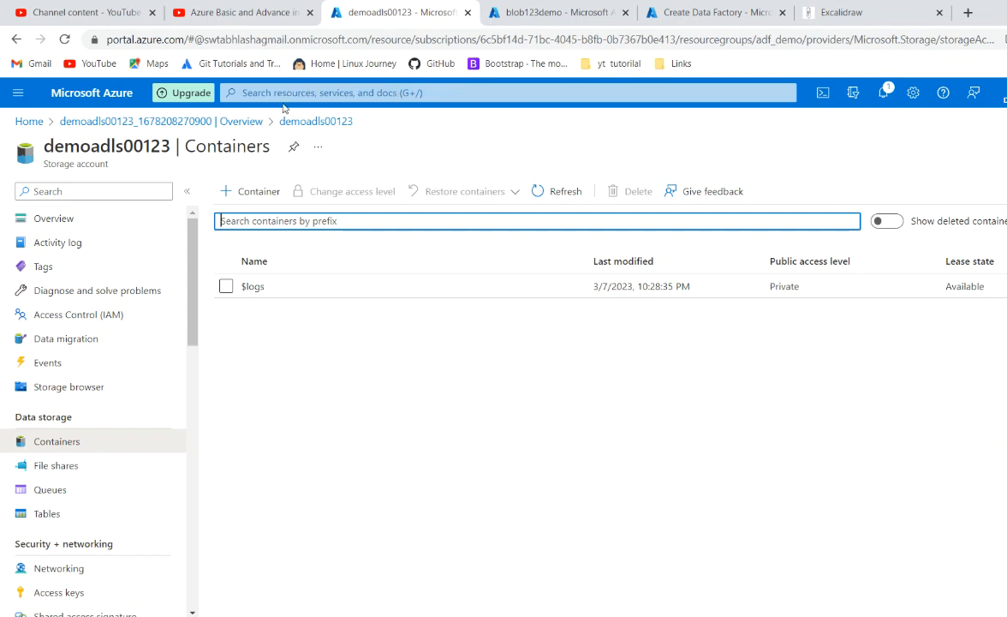
pyautogui.click(856, 12)
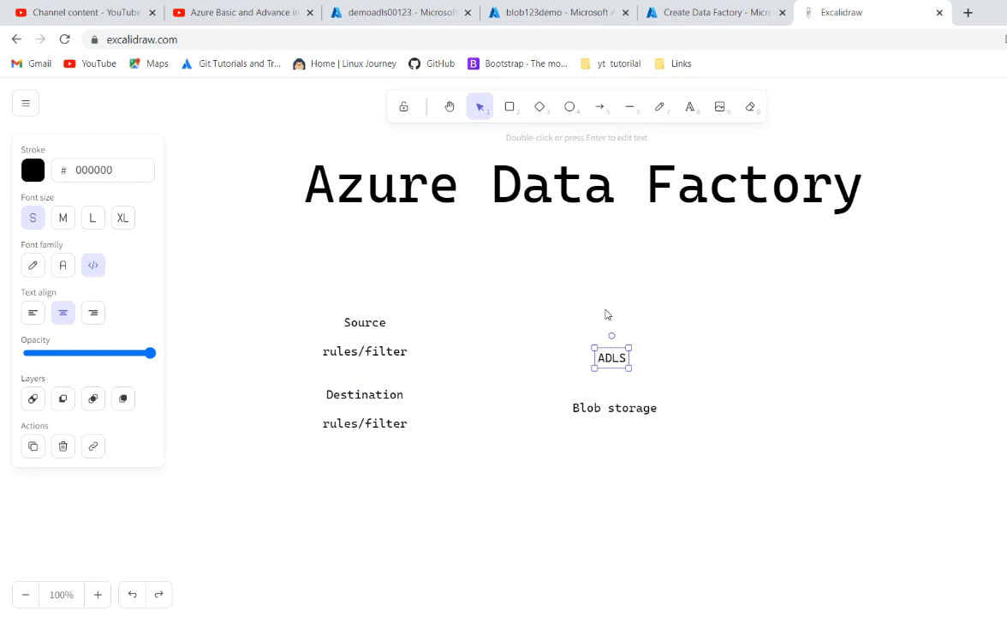
pyautogui.click(545, 319)
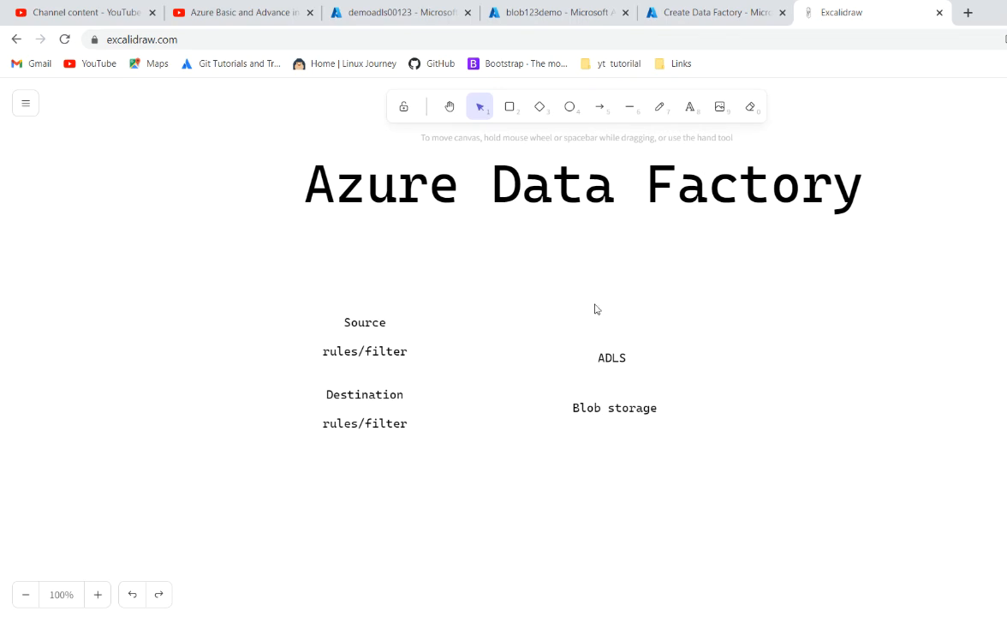
# Return to the Azure portal and create a private container named demoblob in the blob123demo storage account
pyautogui.click(400, 12)
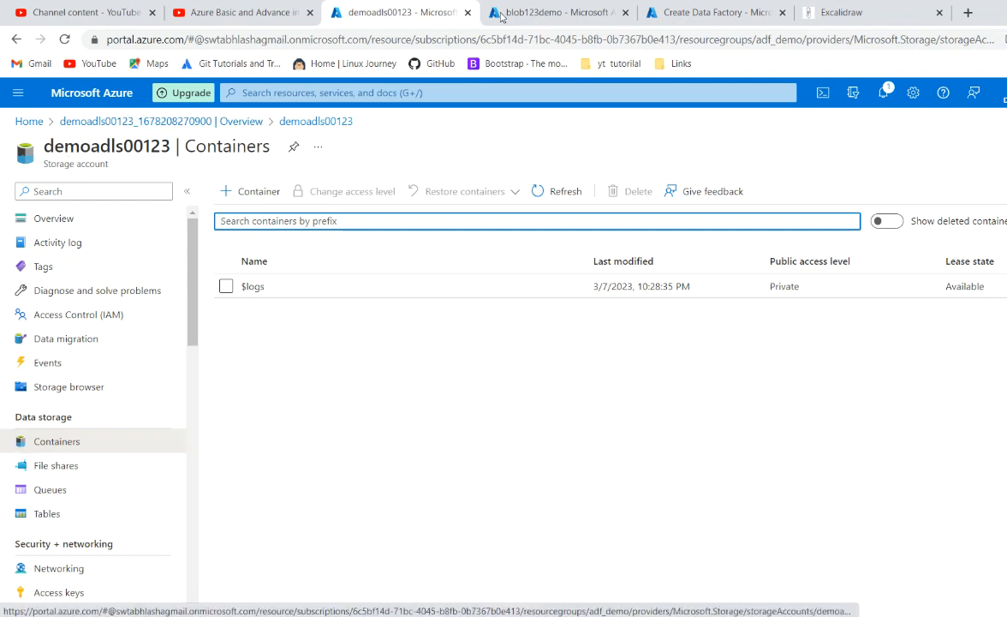
pyautogui.click(535, 8)
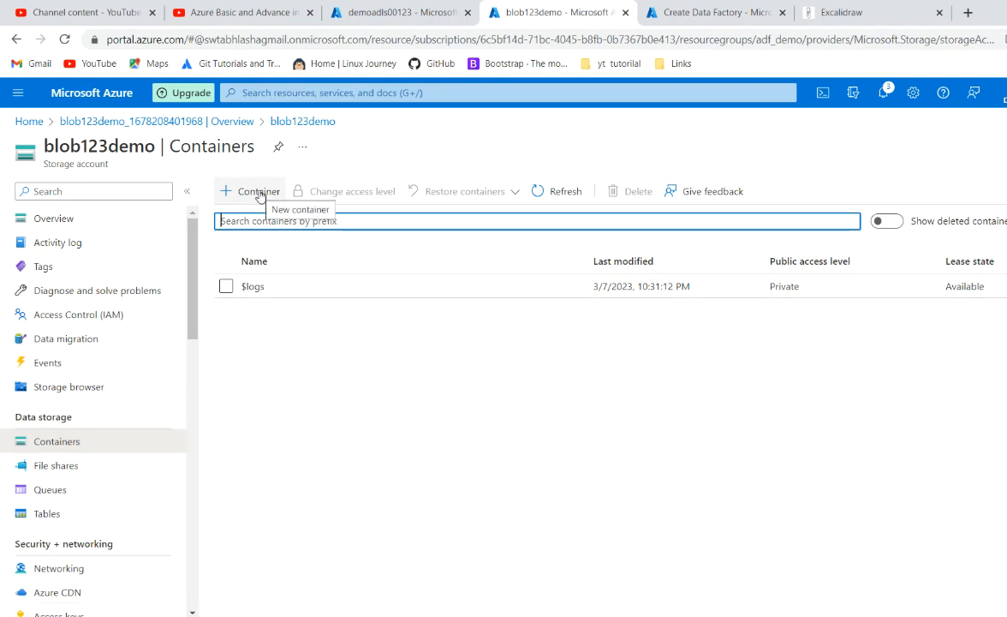
pyautogui.click(260, 195)
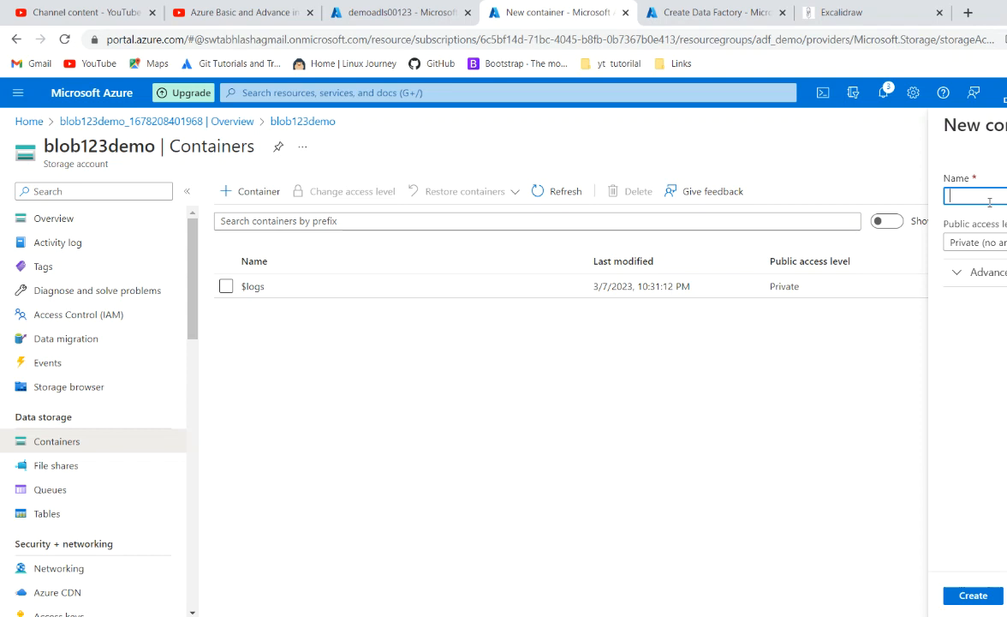
pyautogui.write('demo_')
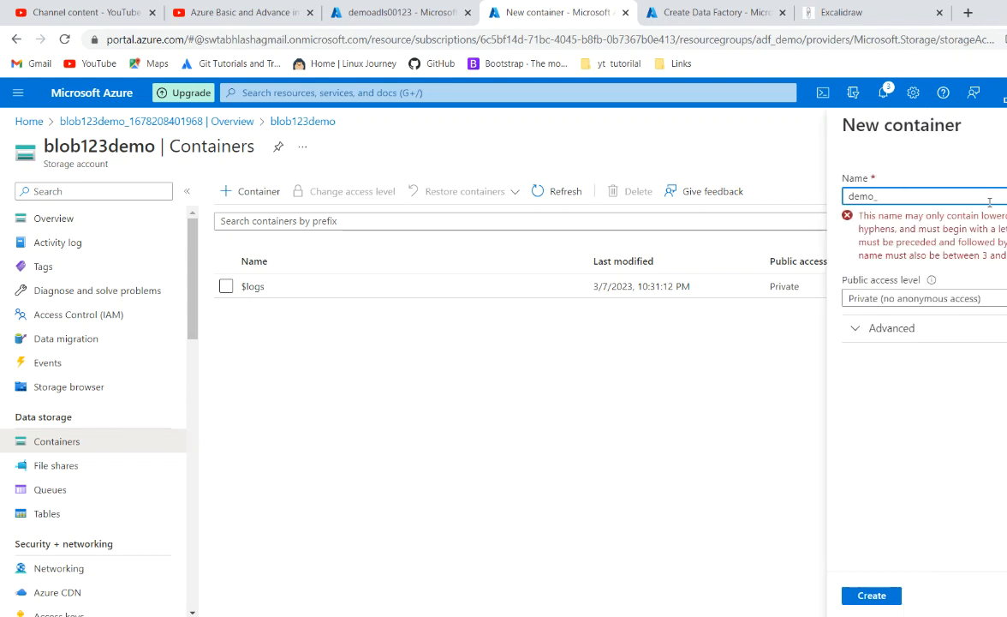
pyautogui.press('BackSpace')
pyautogui.press('BackSpace')
pyautogui.write('p')
pyautogui.press('BackSpace')
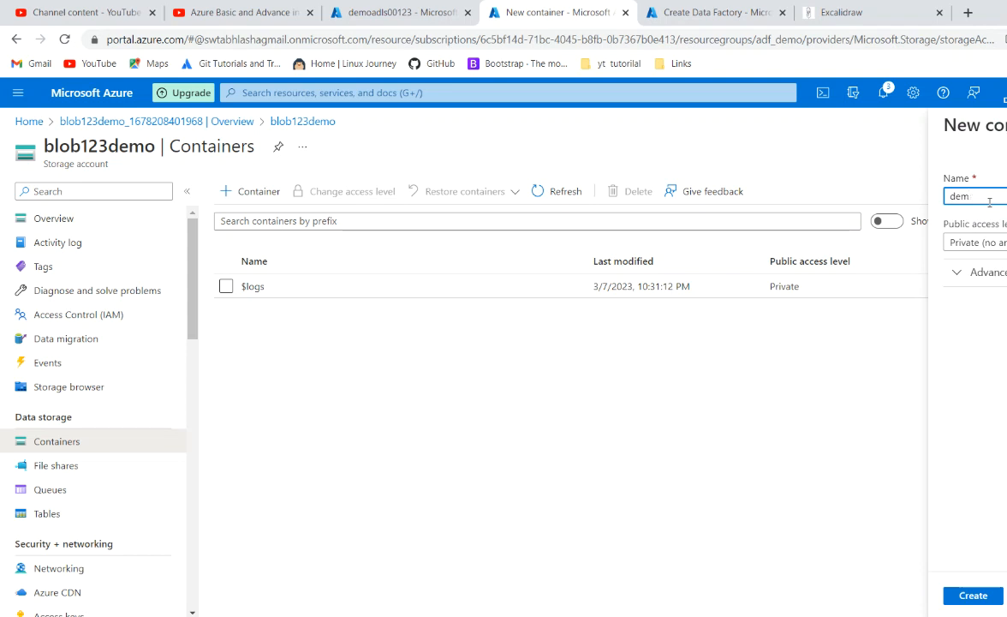
pyautogui.write('oblob')
pyautogui.click(992, 595)
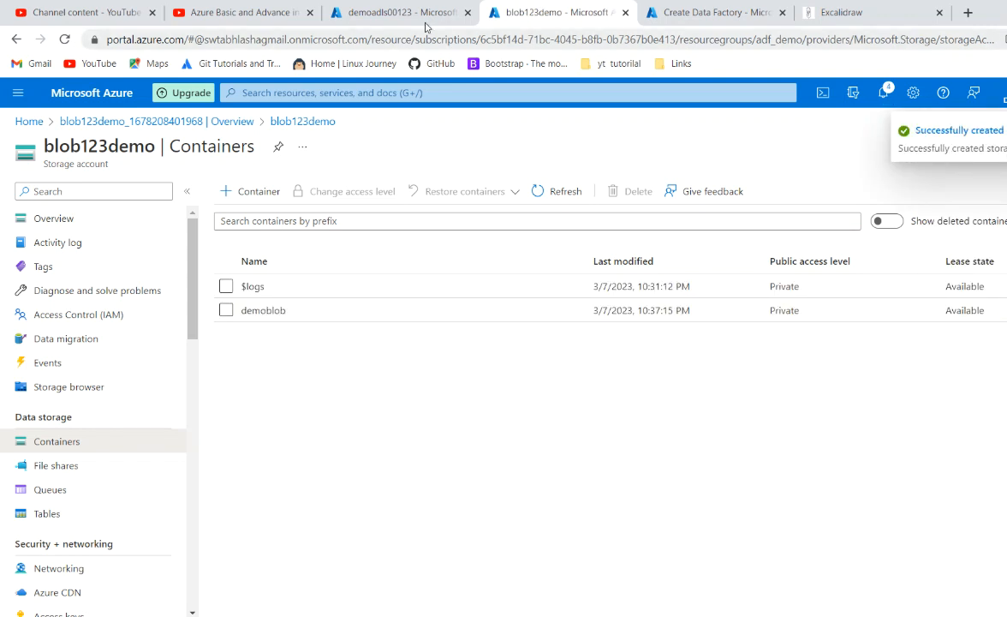
# Create a private container named demoadls in the demoadls00123 storage account
pyautogui.click(392, 17)
pyautogui.click(262, 191)
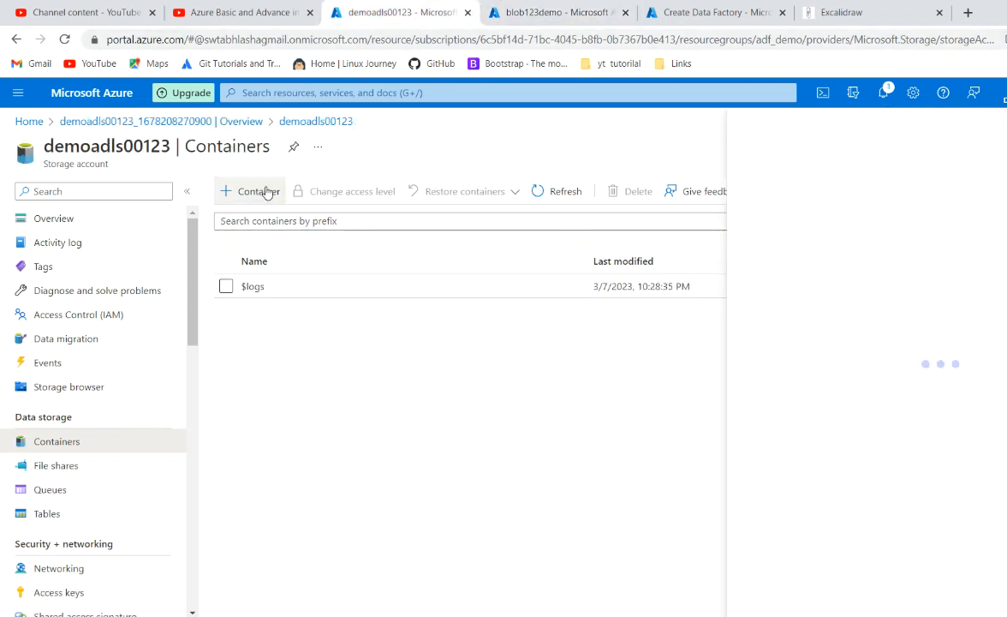
pyautogui.write('de')
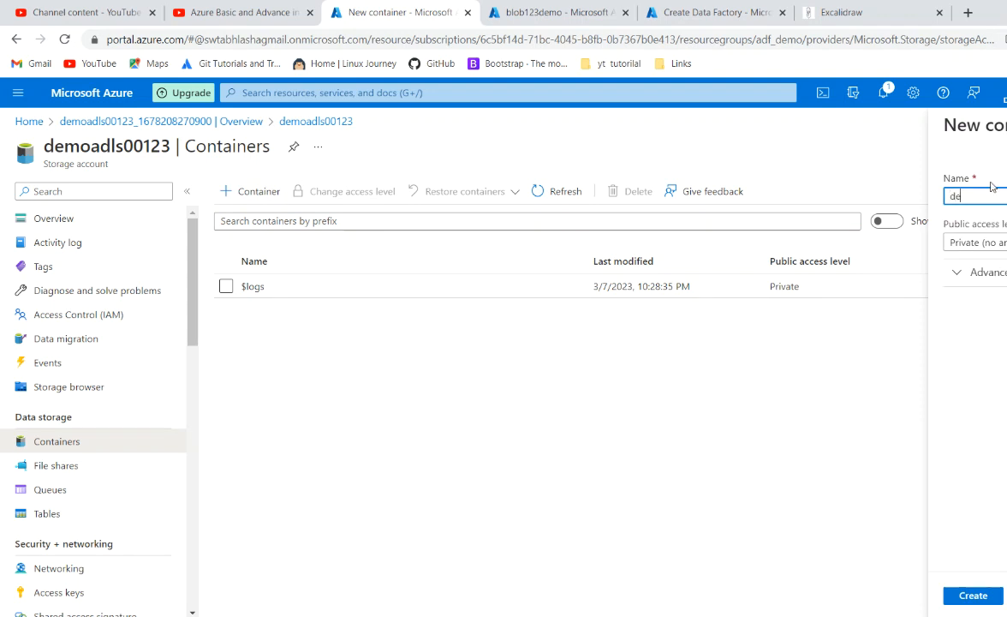
pyautogui.write('moadls')
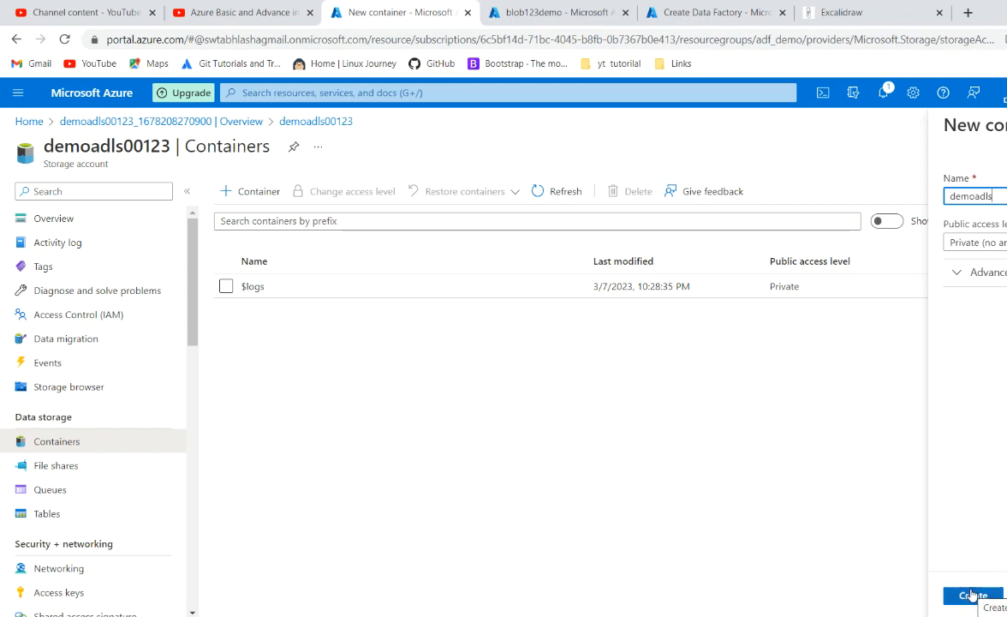
pyautogui.click(972, 595)
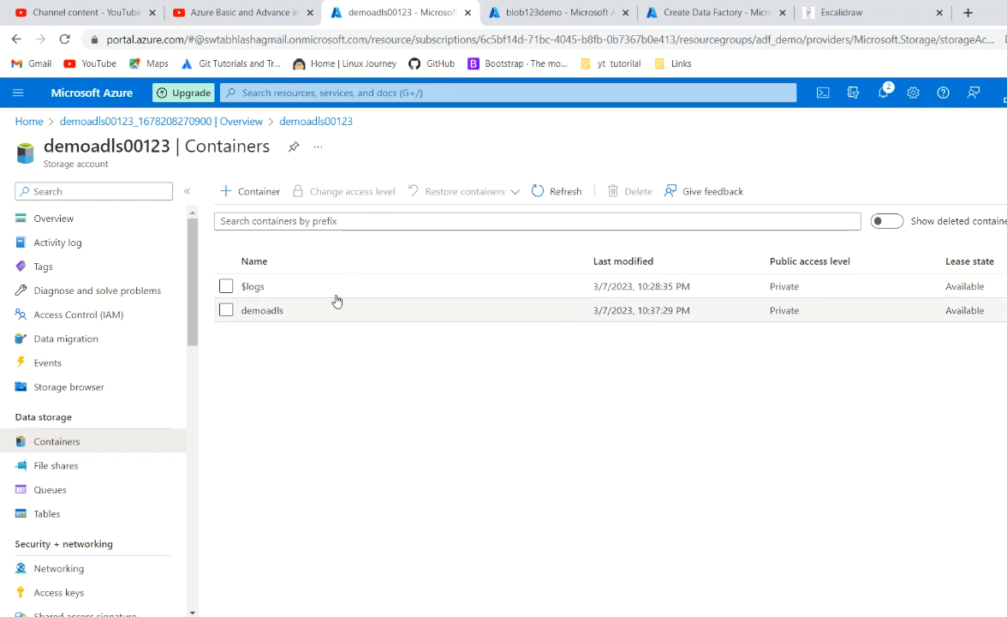
# Open the demoadls and demoblob containers and compare their overview pages
pyautogui.click(267, 313)
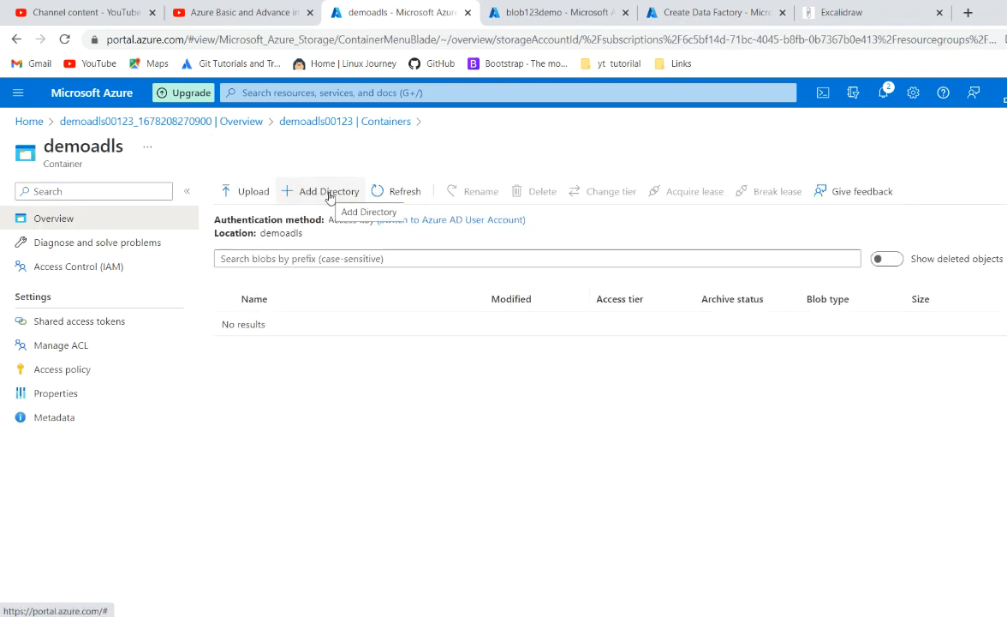
pyautogui.click(493, 15)
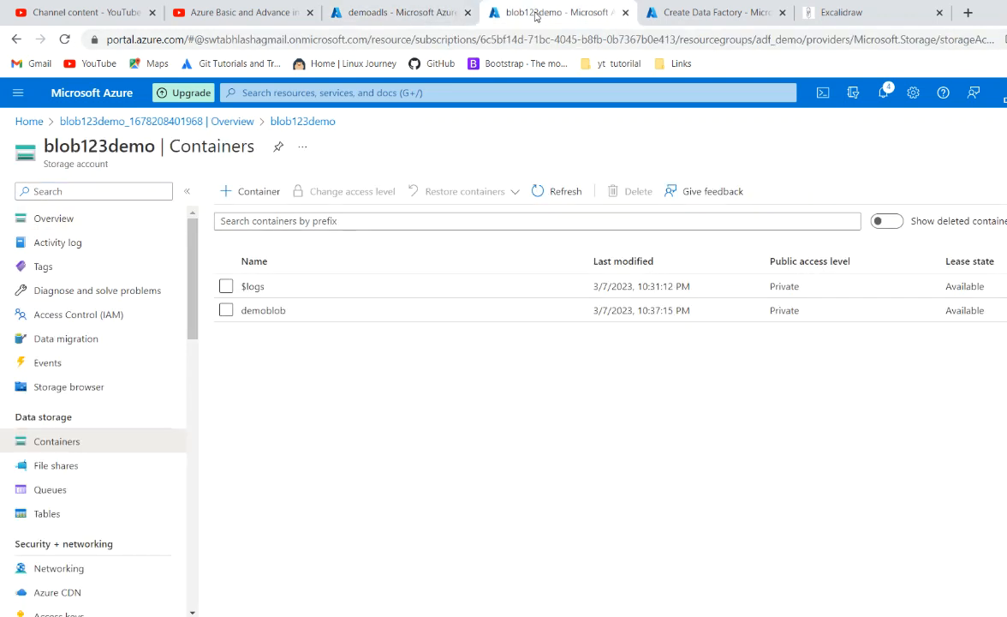
pyautogui.click(253, 311)
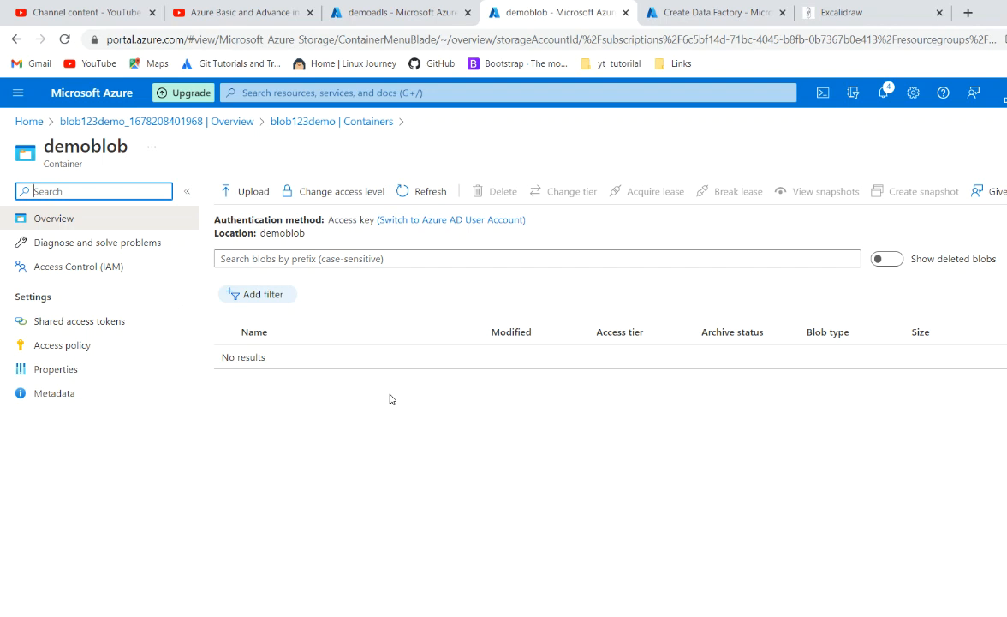
pyautogui.hotkey('ctrl', 'shift', 'Tab')
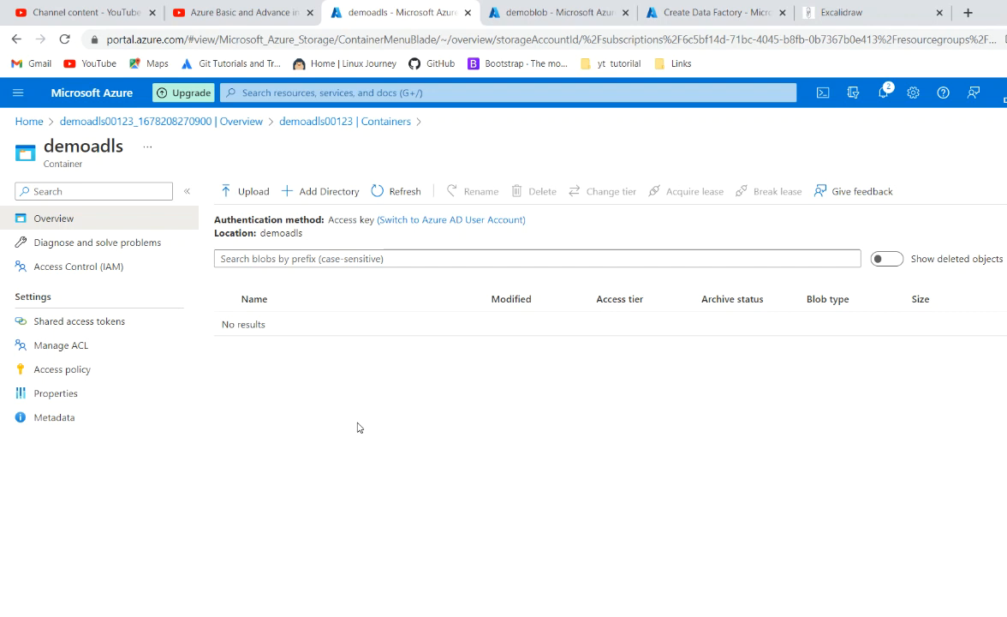
pyautogui.click(517, 10)
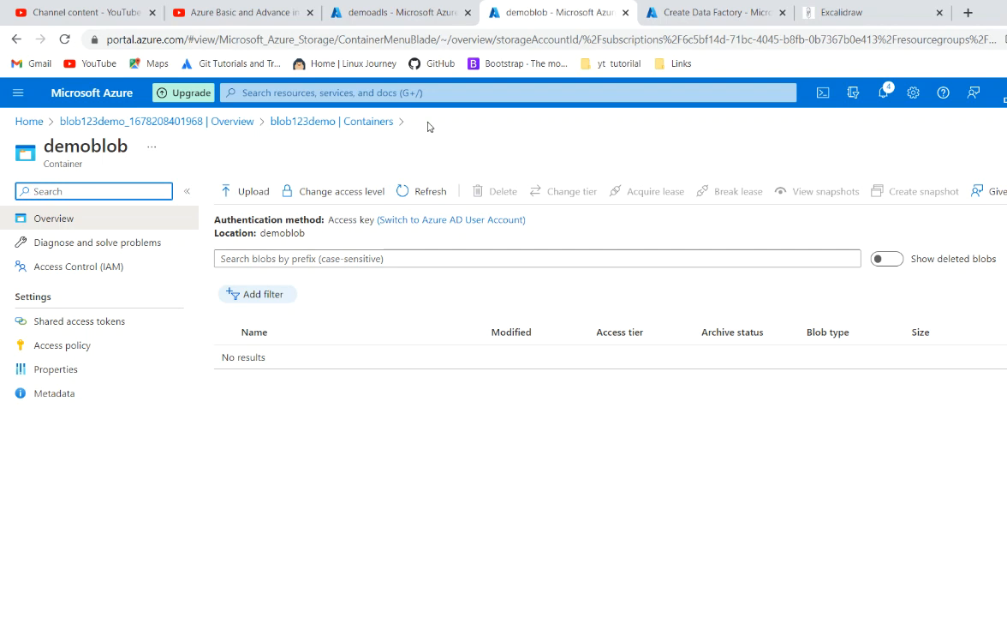
pyautogui.click(390, 11)
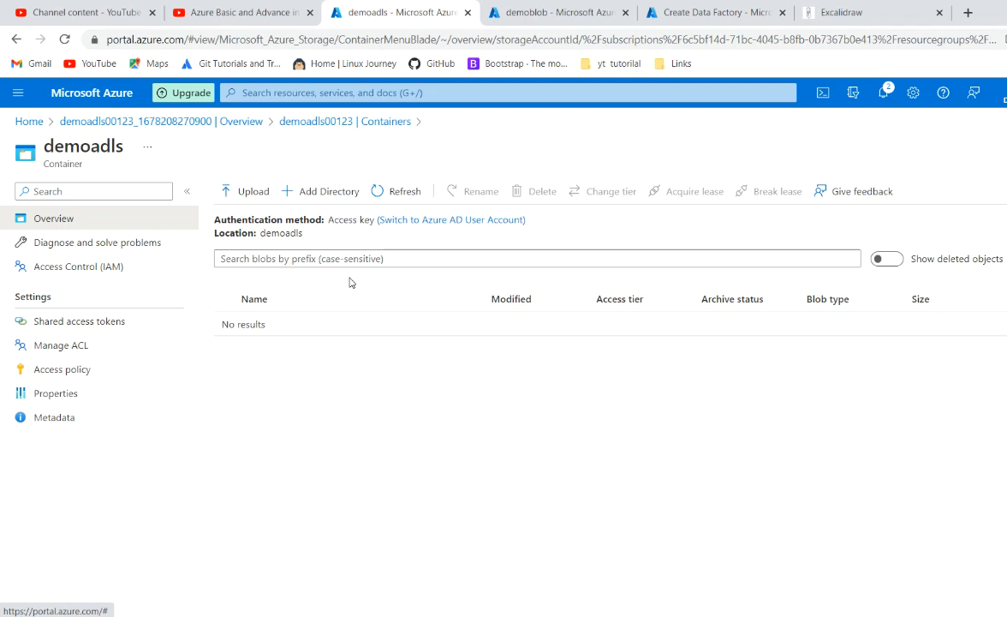
pyautogui.click(488, 10)
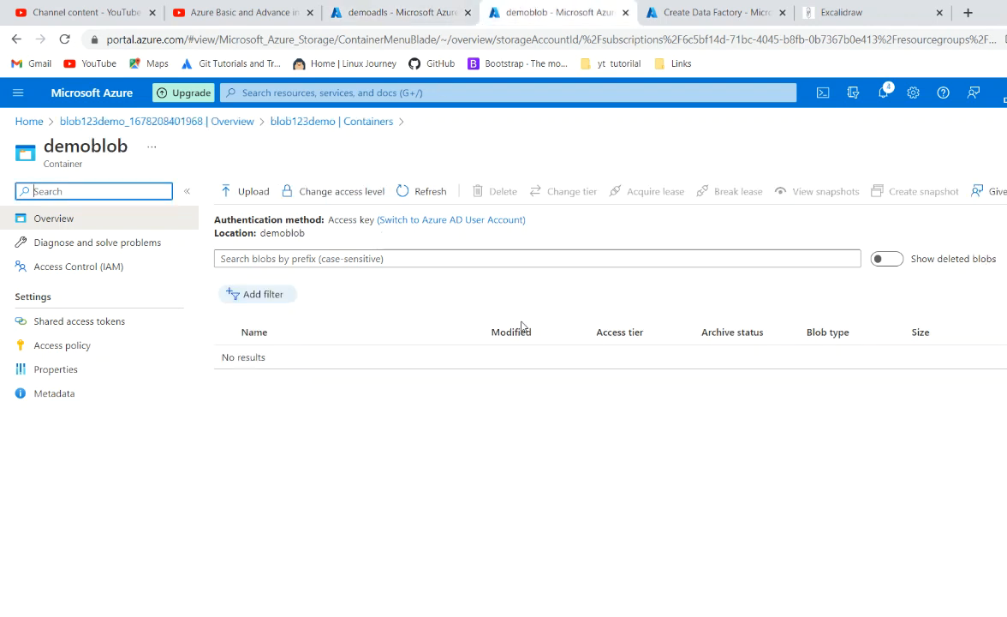
# Return to the data factory creation form and enter adfdemo as the instance name, without an underscore
pyautogui.click(685, 8)
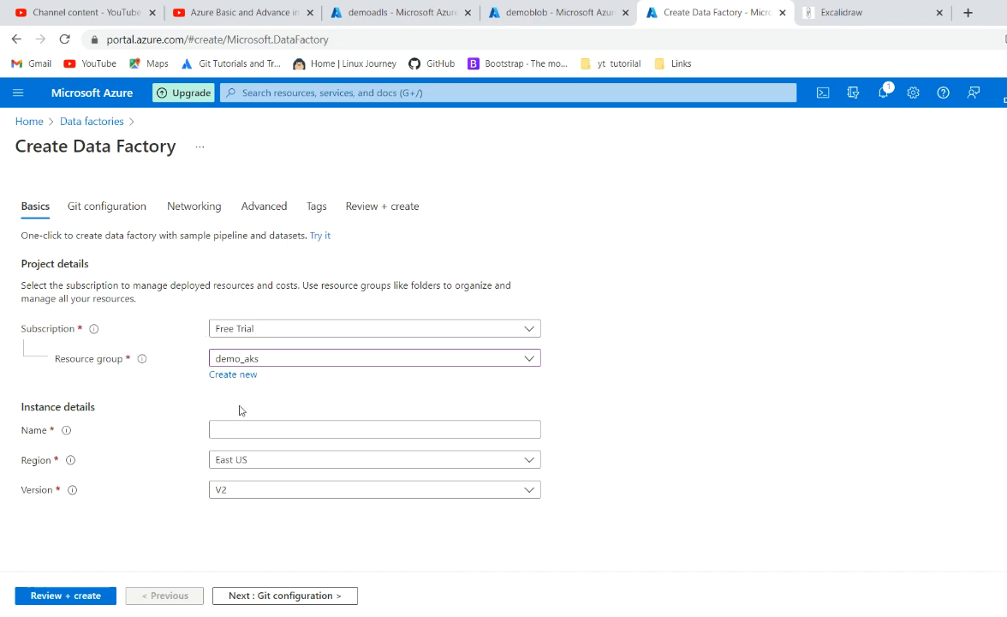
pyautogui.click(260, 428)
pyautogui.write('ad')
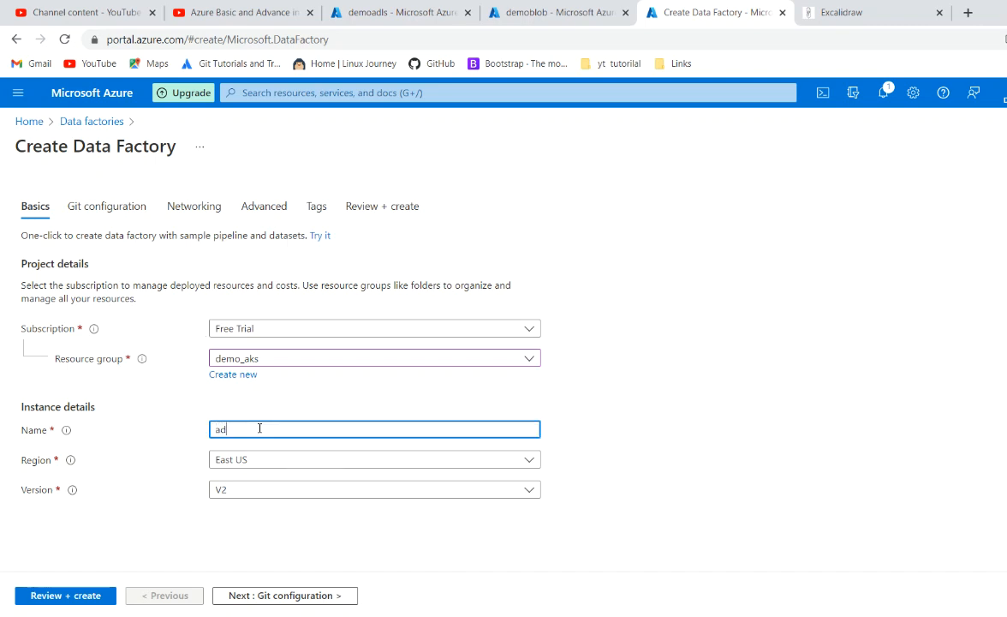
pyautogui.write('f_demo')
pyautogui.click(607, 419)
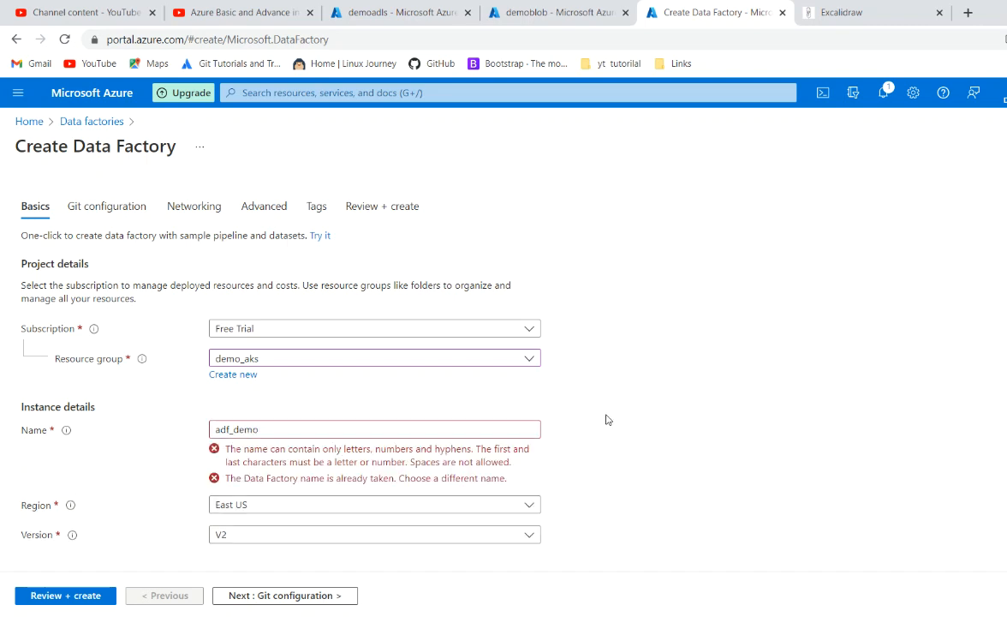
pyautogui.click(219, 428)
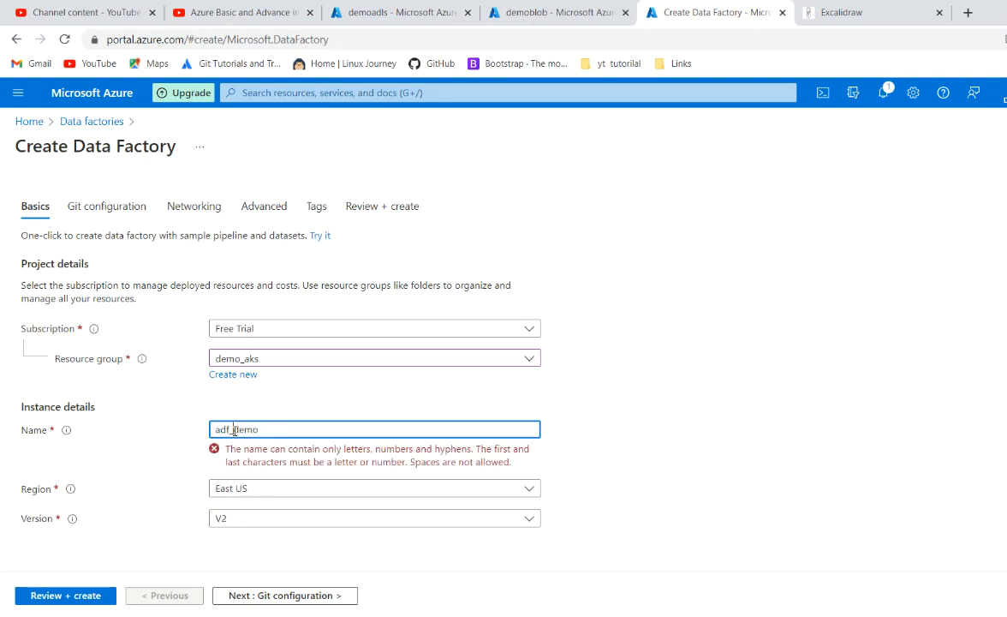
pyautogui.press('BackSpace')
pyautogui.click(652, 423)
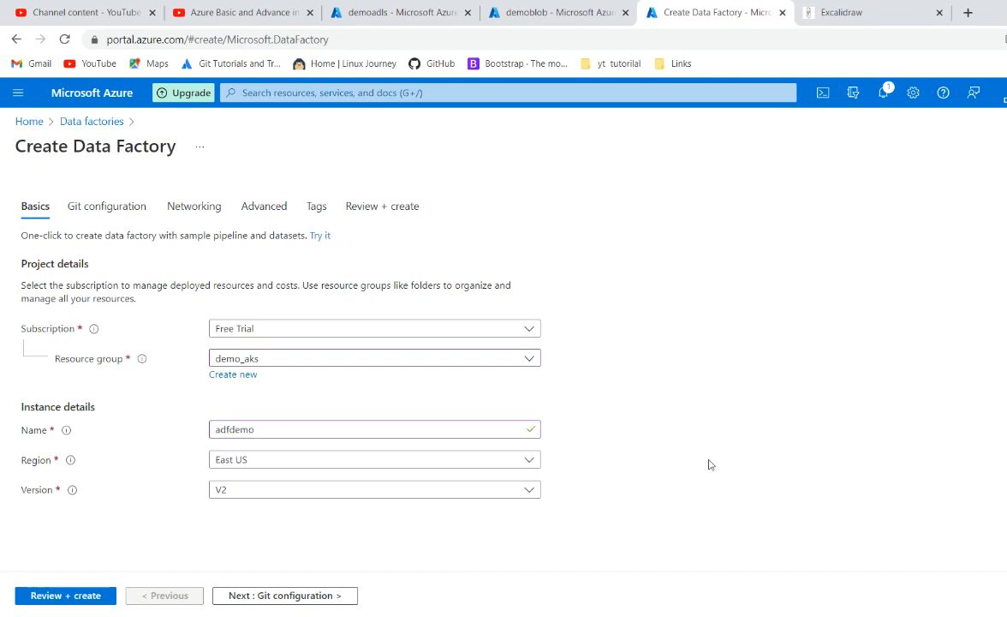
# Extend the data factory's instance name to adfdemo01234
pyautogui.click(347, 429)
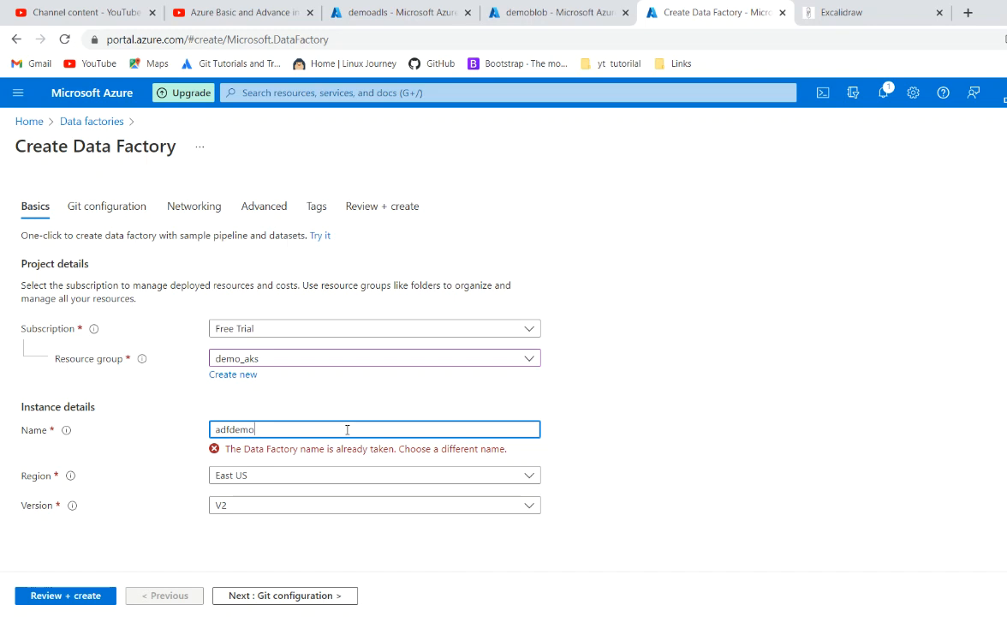
pyautogui.write('0123')
pyautogui.click(690, 439)
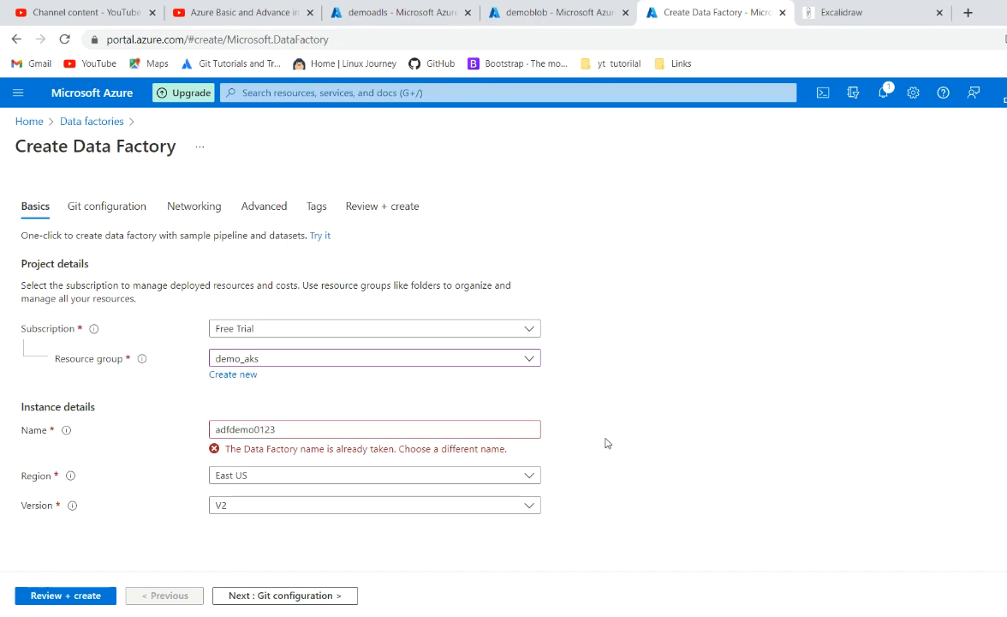
pyautogui.click(472, 432)
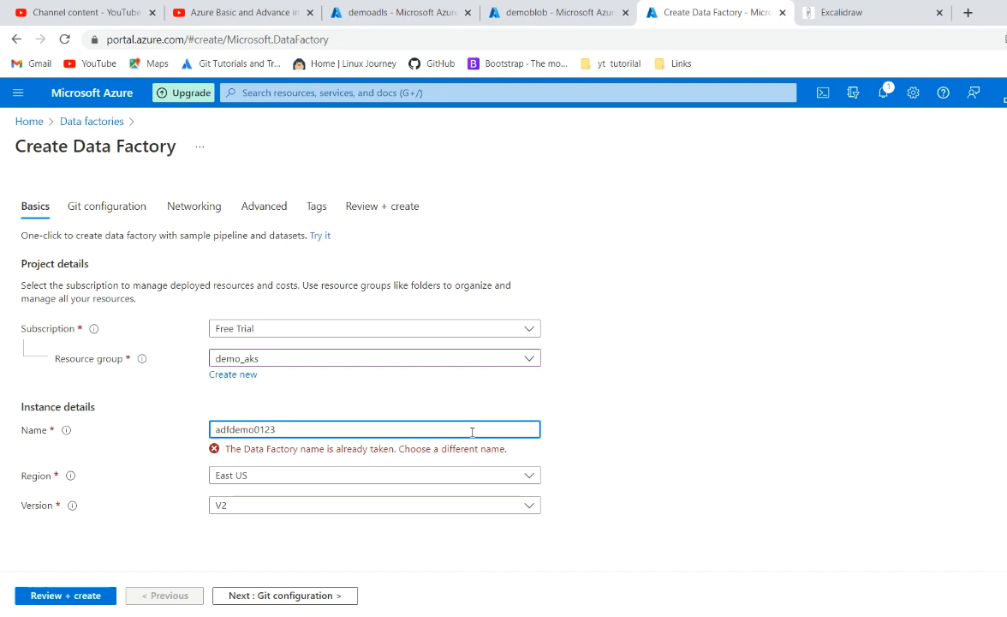
pyautogui.write('4')
pyautogui.click(528, 452)
pyautogui.click(458, 430)
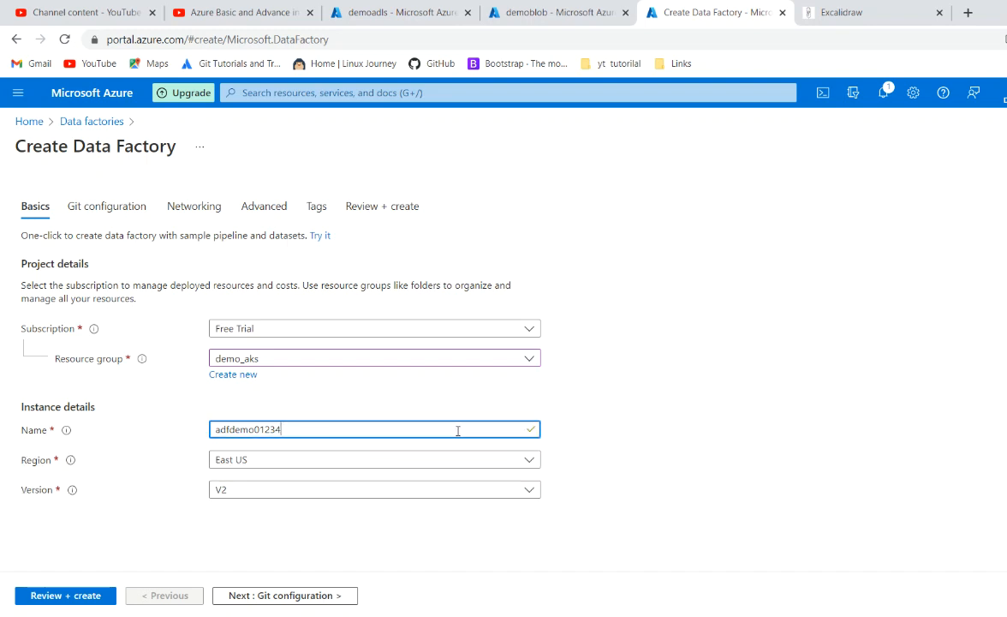
# Set the data factory's region to Qatar Central
pyautogui.click(300, 465)
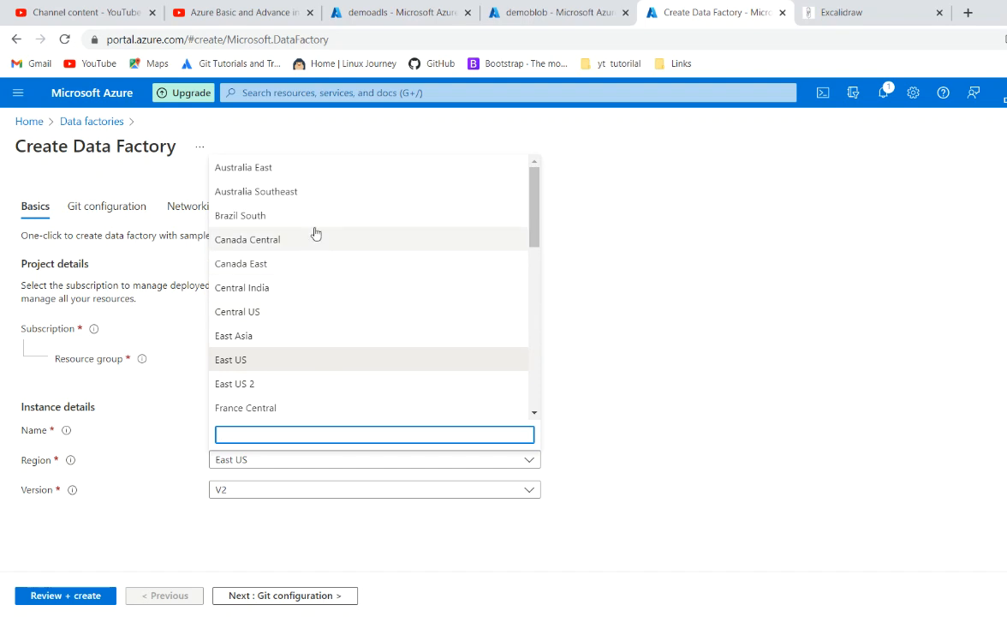
pyautogui.write('a')
pyautogui.press('BackSpace')
pyautogui.write('q')
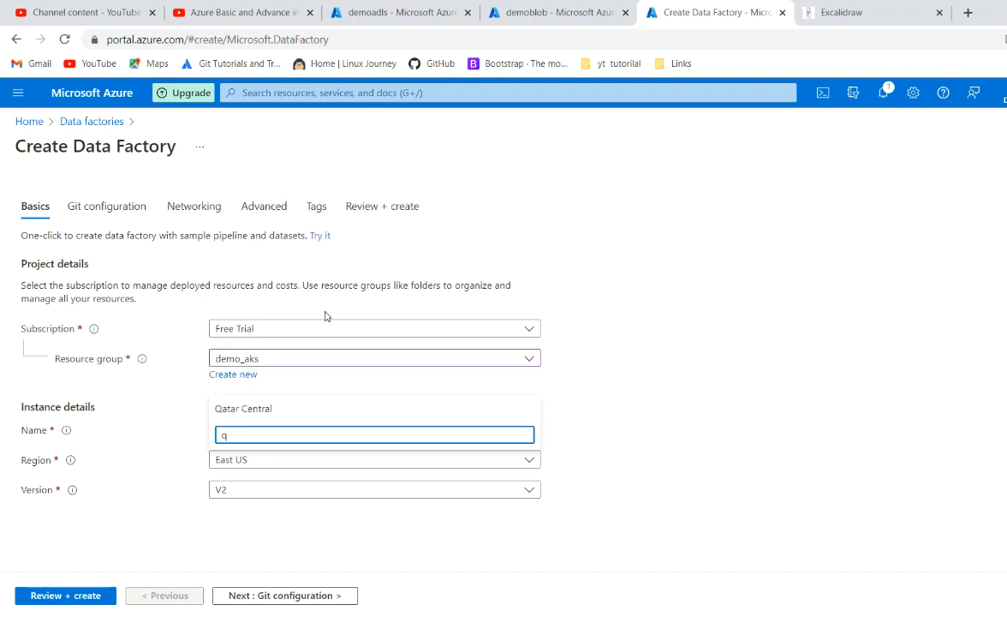
pyautogui.click(248, 409)
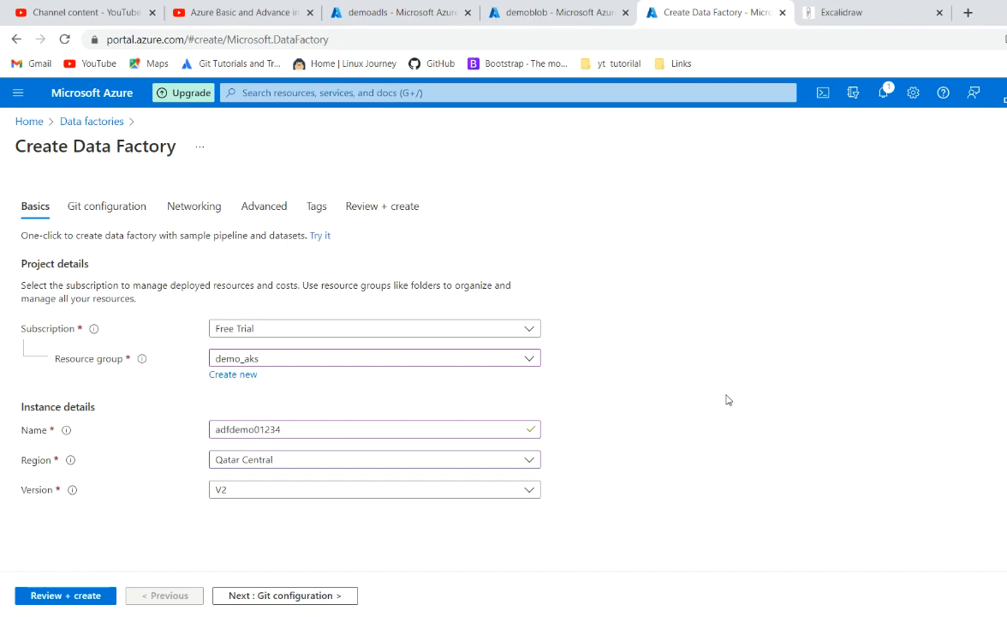
# Keep the default Git, networking, encryption and tag settings, and create the adfdemo01234 data factory
pyautogui.click(288, 596)
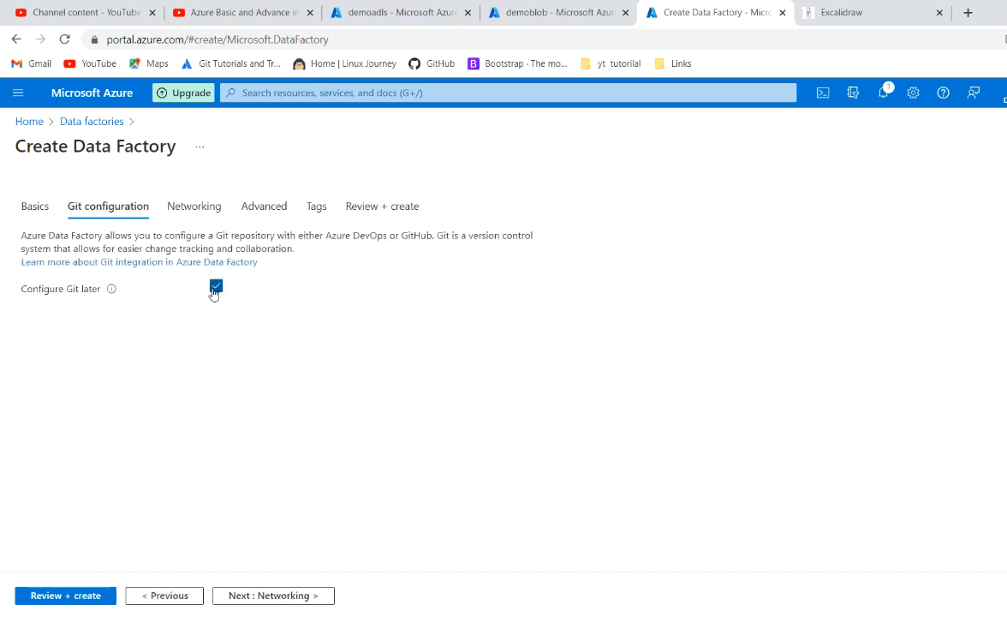
pyautogui.click(305, 594)
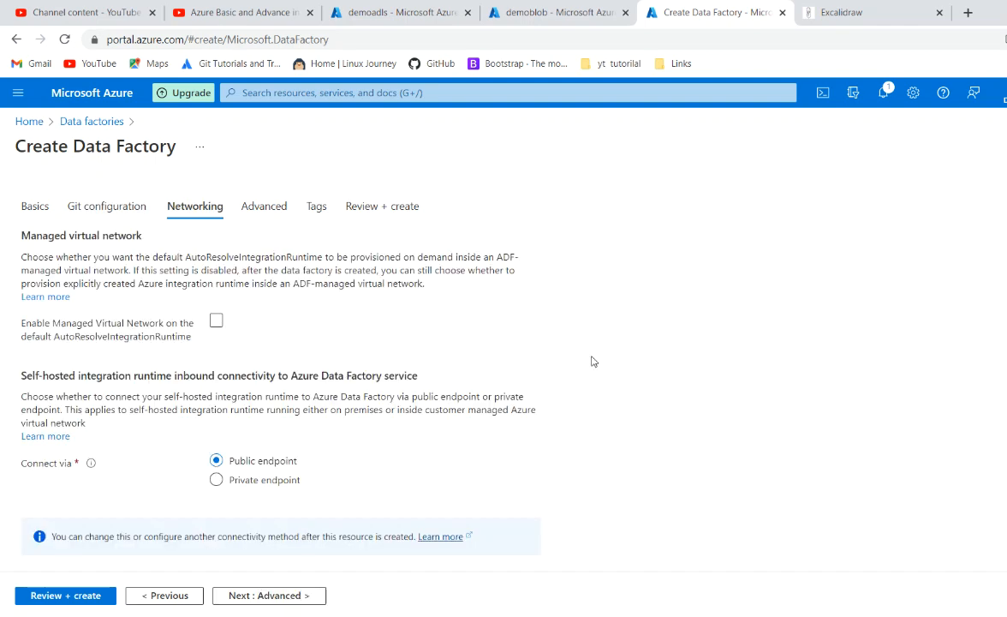
pyautogui.scroll(-1, 590, 361)
pyautogui.scroll(1, 591, 361)
pyautogui.click(265, 596)
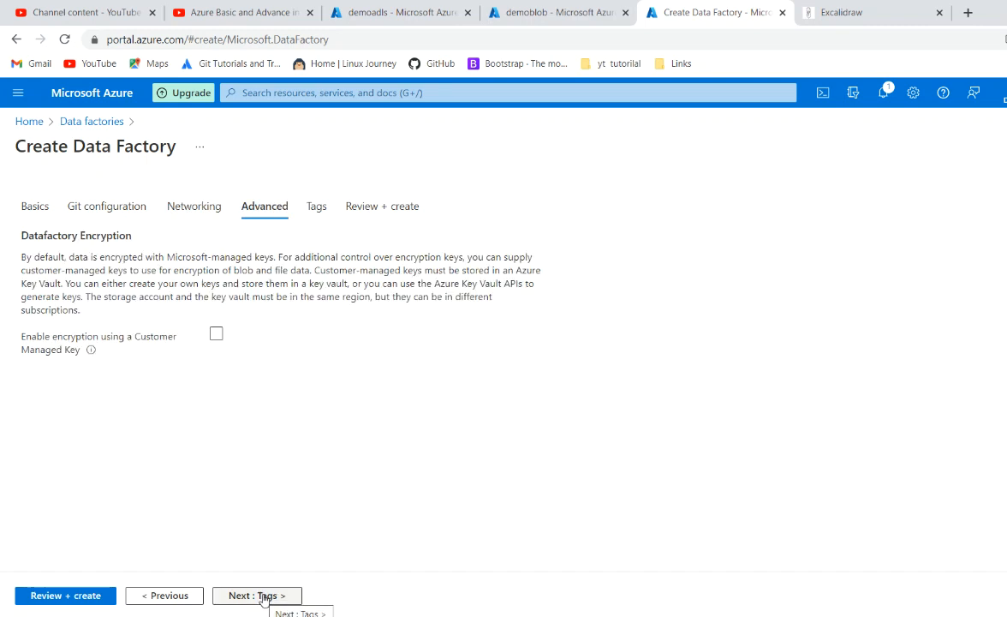
pyautogui.click(263, 597)
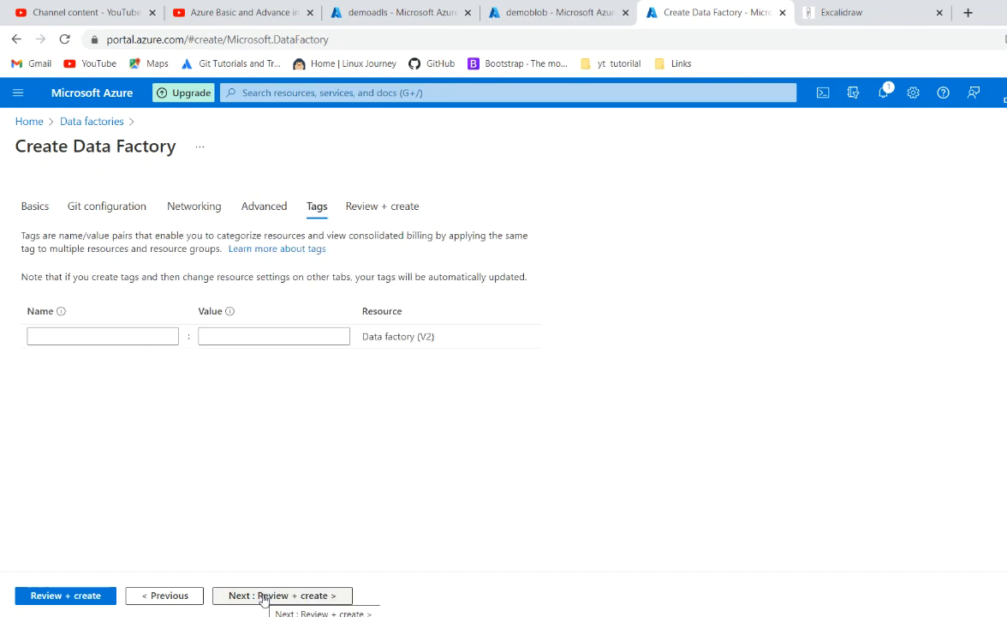
pyautogui.click(263, 596)
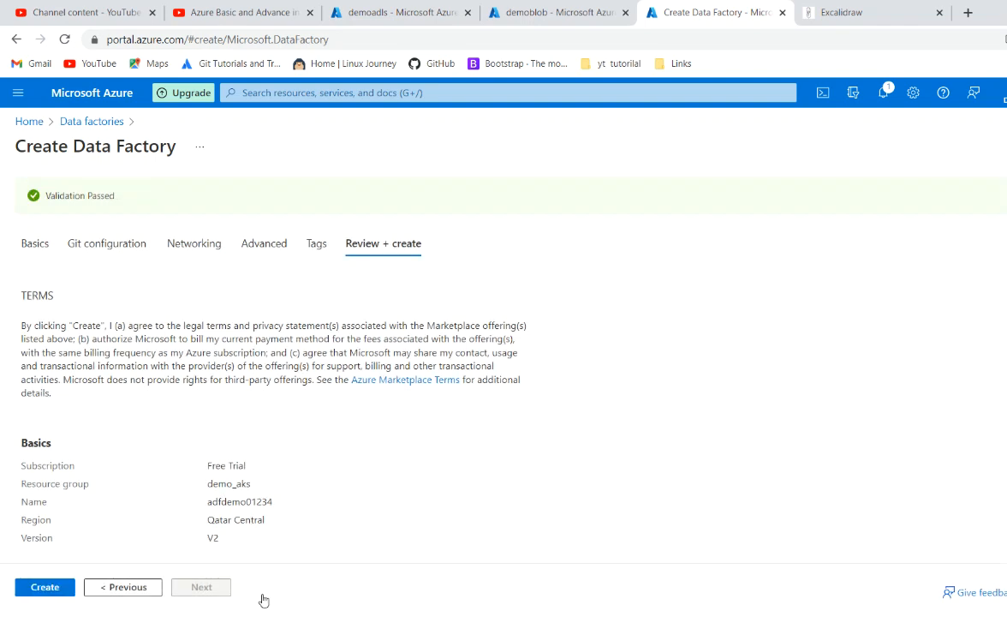
pyautogui.click(39, 587)
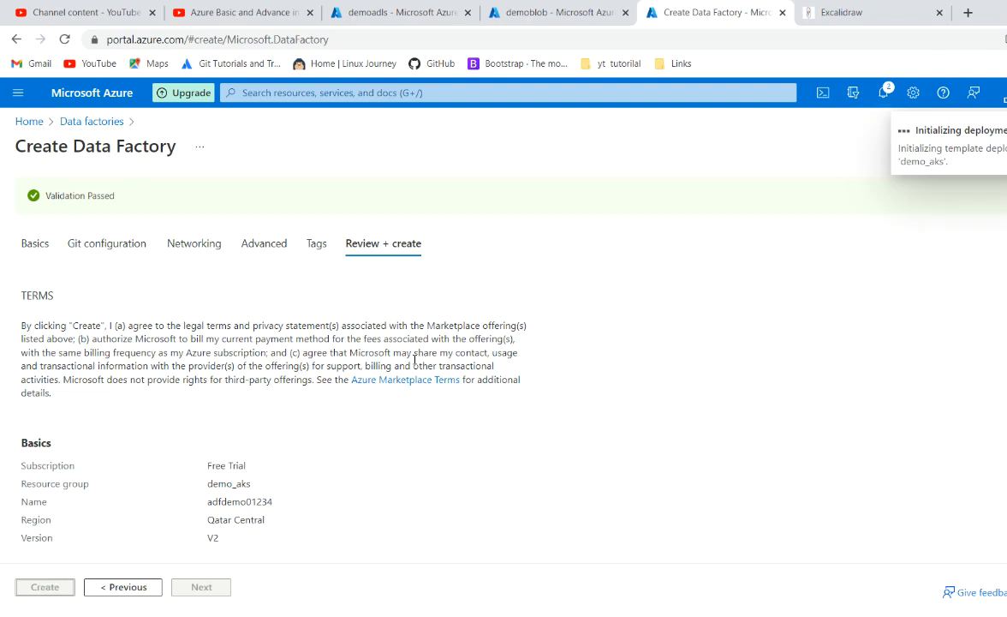
# Switch to the Excalidraw board and add an enlarged text "Link create" beside the ADLS and Blob storage labels
pyautogui.click(860, 13)
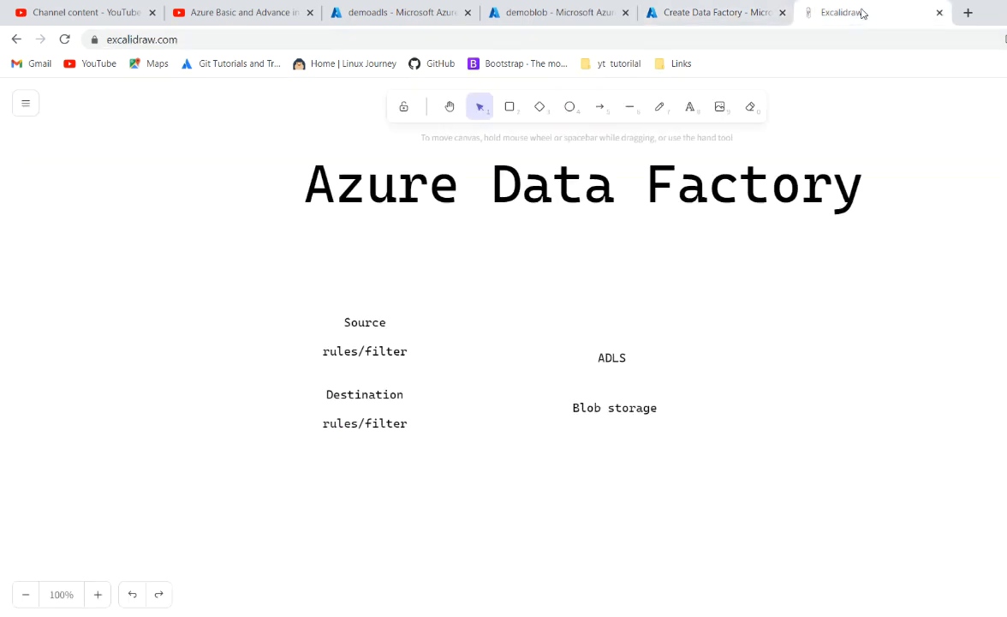
pyautogui.click(690, 108)
pyautogui.click(760, 326)
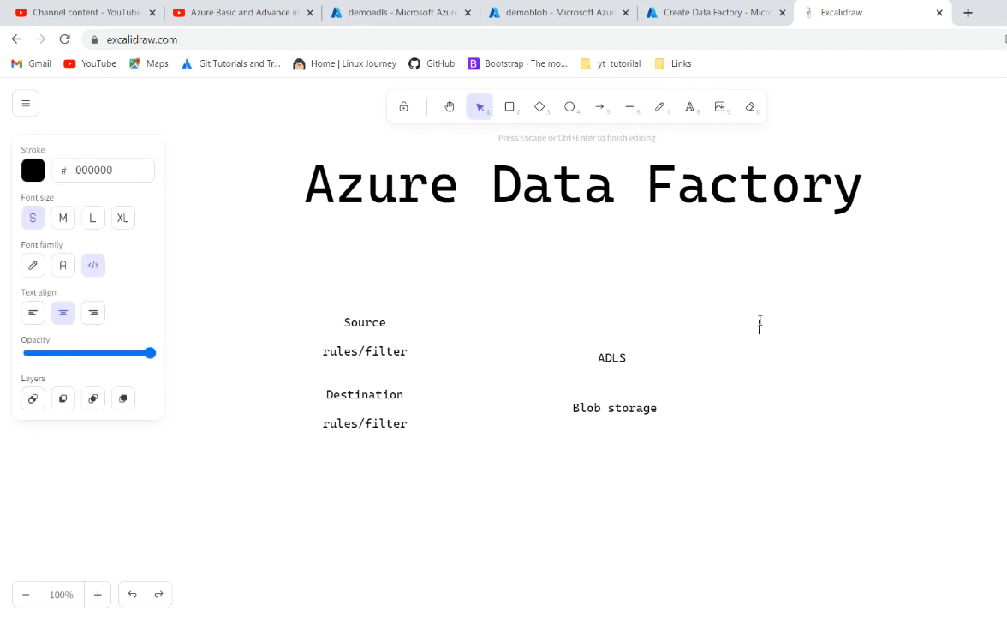
pyautogui.write('Link create')
pyautogui.click(773, 342)
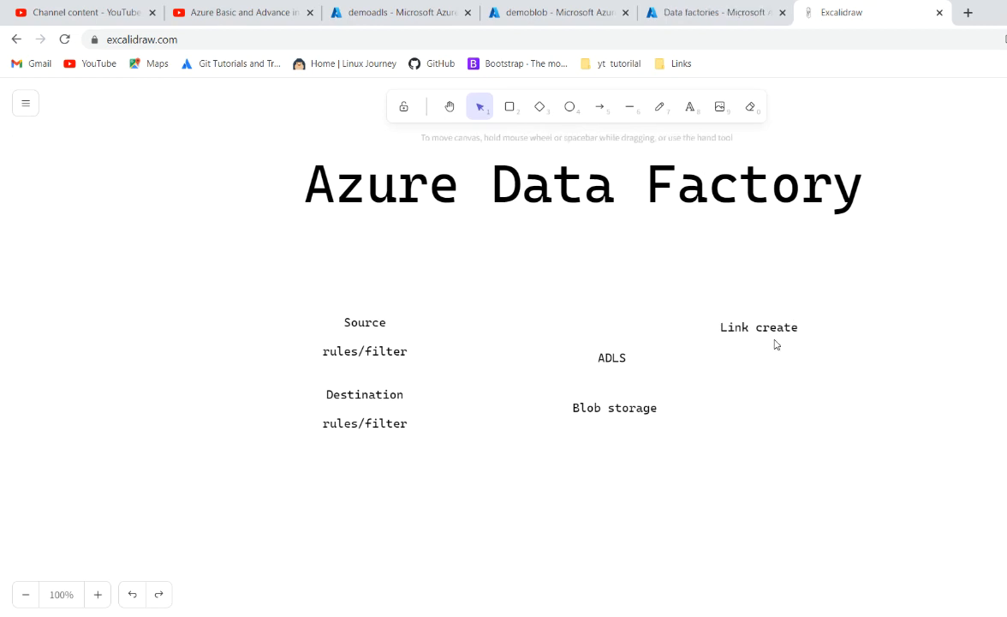
pyautogui.moveTo(730, 327); pyautogui.dragTo(879, 342)
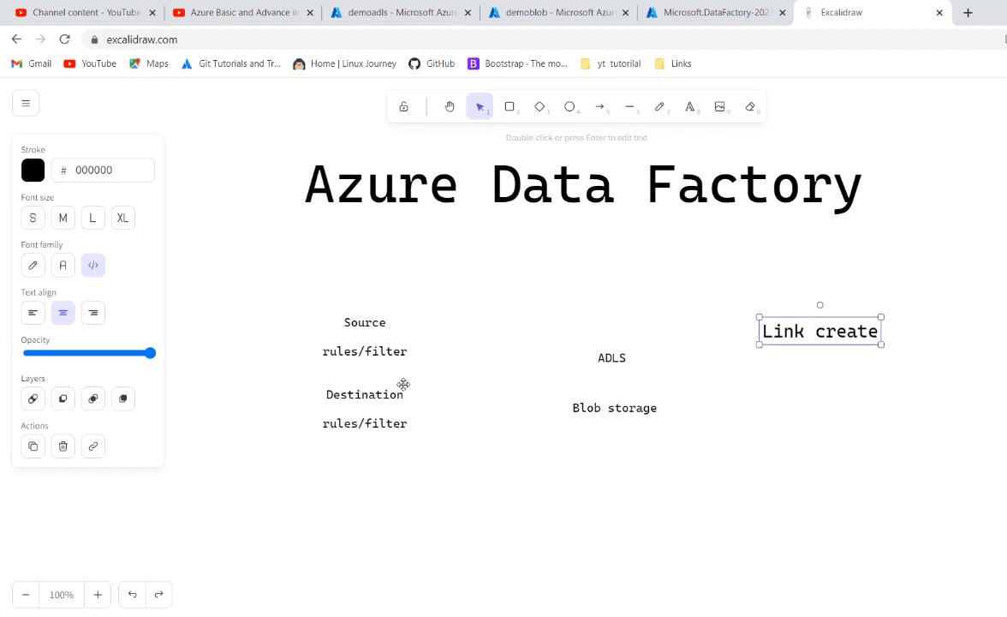
# Number the "Link create" text as item 1 so it reads "1. Link create"
pyautogui.doubleClick(768, 337)
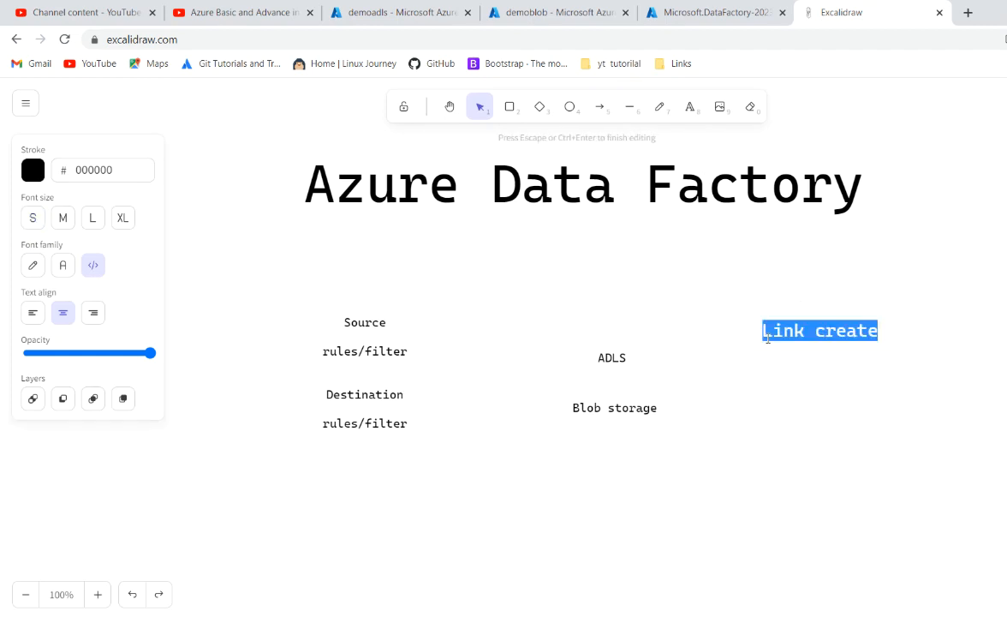
pyautogui.click(764, 334)
pyautogui.write('1')
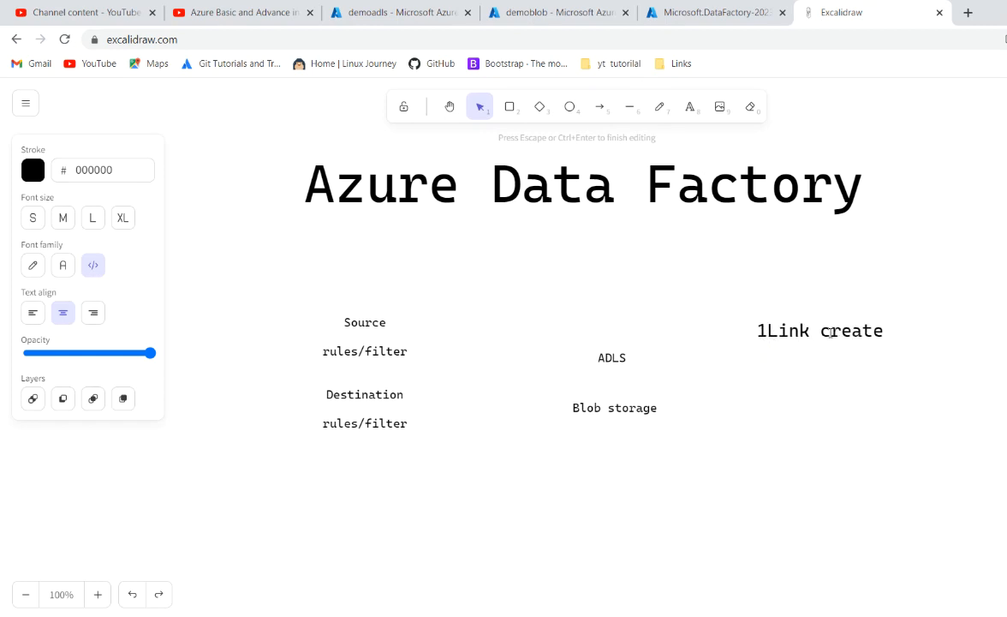
pyautogui.write('.')
pyautogui.click(807, 351)
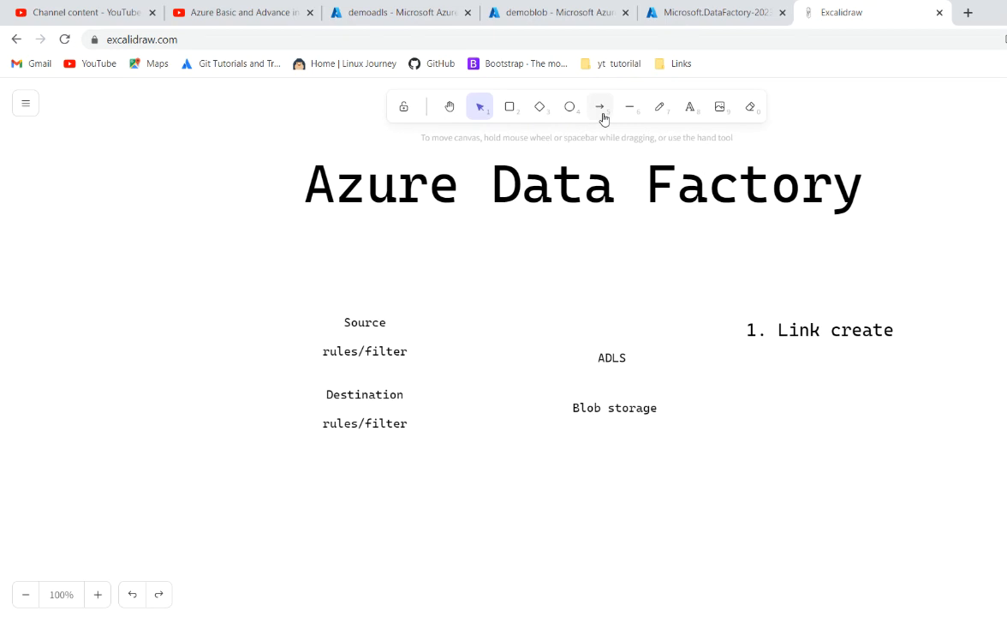
# Add the text "2. DataSet" below the first list item, enlarged and aligned with it
pyautogui.click(689, 107)
pyautogui.click(746, 384)
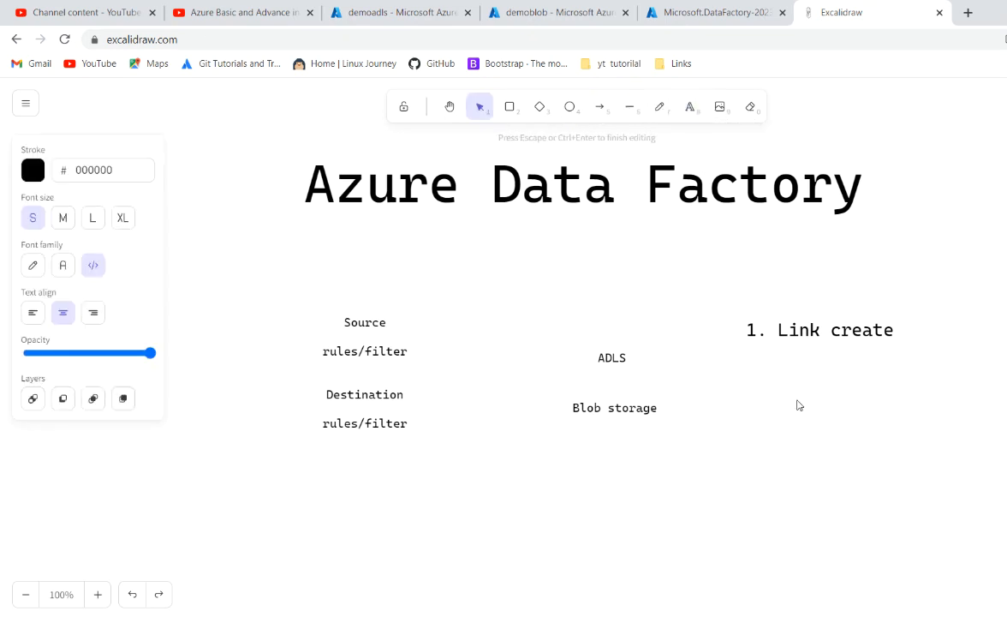
pyautogui.write('2. DataSet')
pyautogui.click(764, 409)
pyautogui.moveTo(742, 390); pyautogui.dragTo(823, 383)
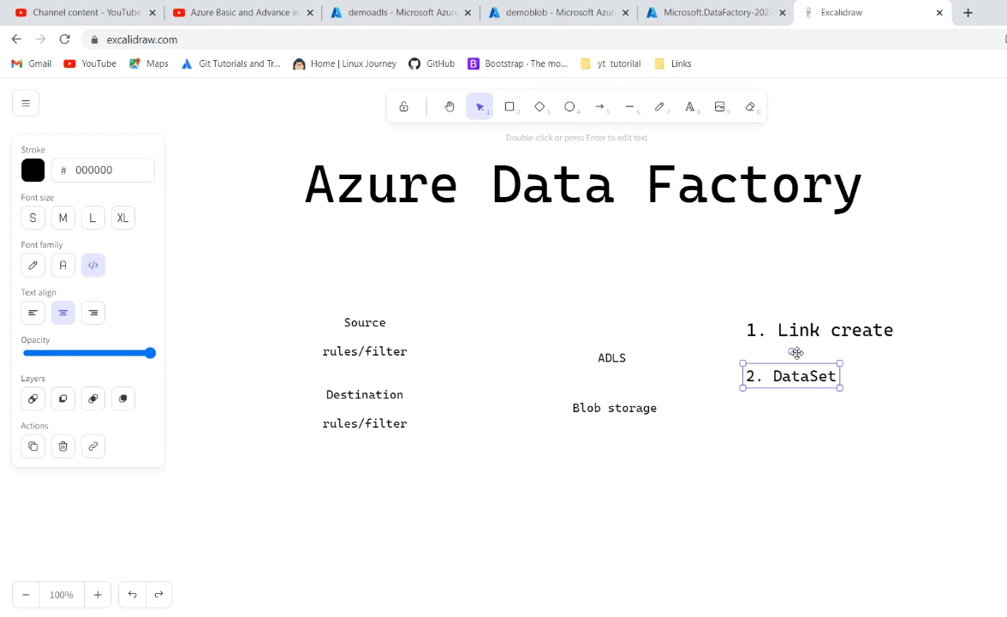
pyautogui.click(635, 201)
pyautogui.press('Escape')
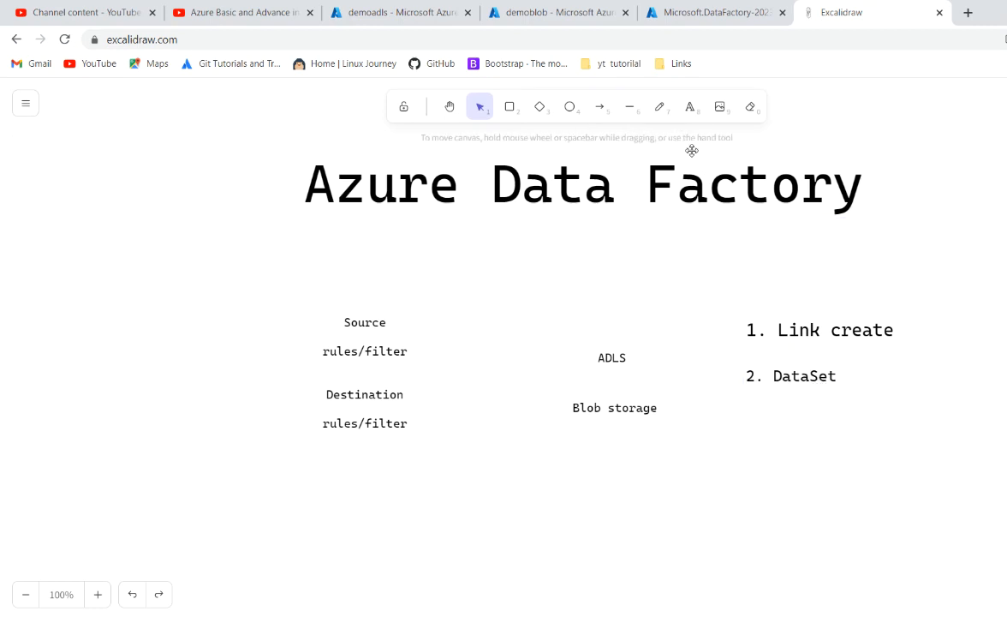
# Add the text "3. Piepline" below the DataSet item, enlarged and aligned with the list
pyautogui.click(689, 106)
pyautogui.click(753, 419)
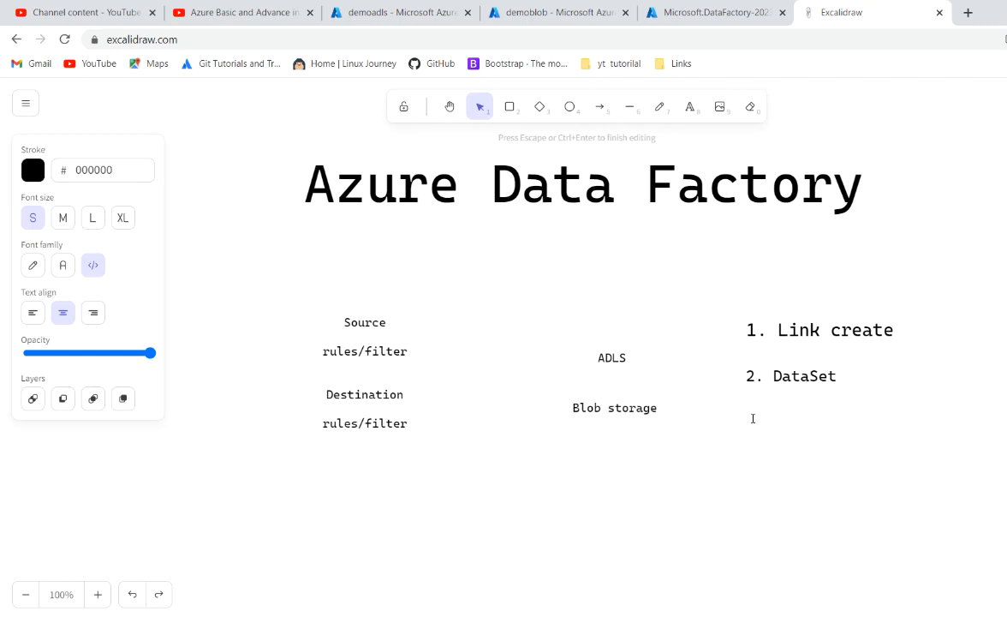
pyautogui.write('3. Piepline')
pyautogui.click(746, 451)
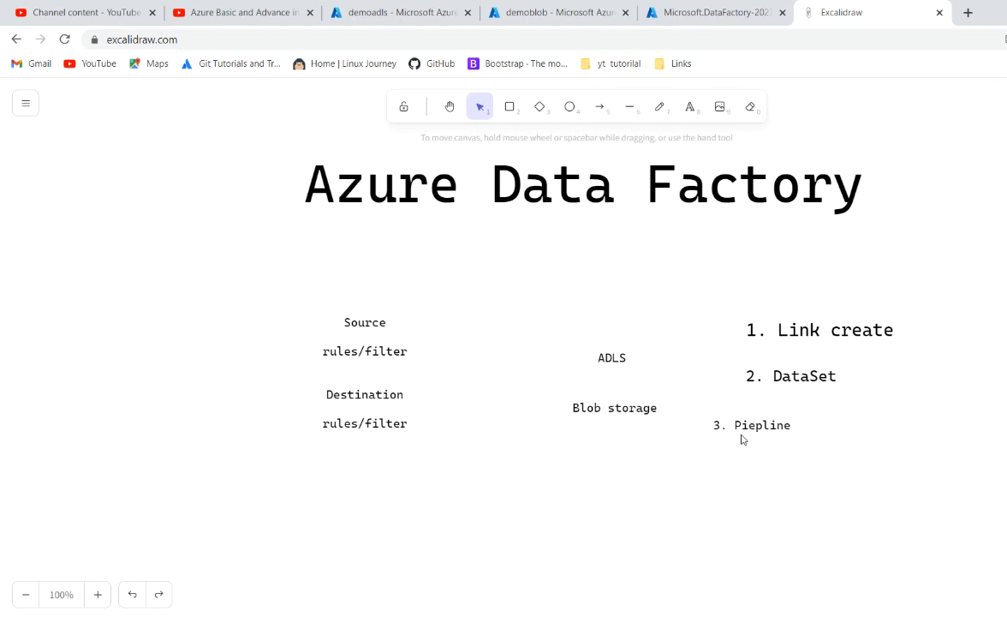
pyautogui.moveTo(741, 423); pyautogui.dragTo(864, 442)
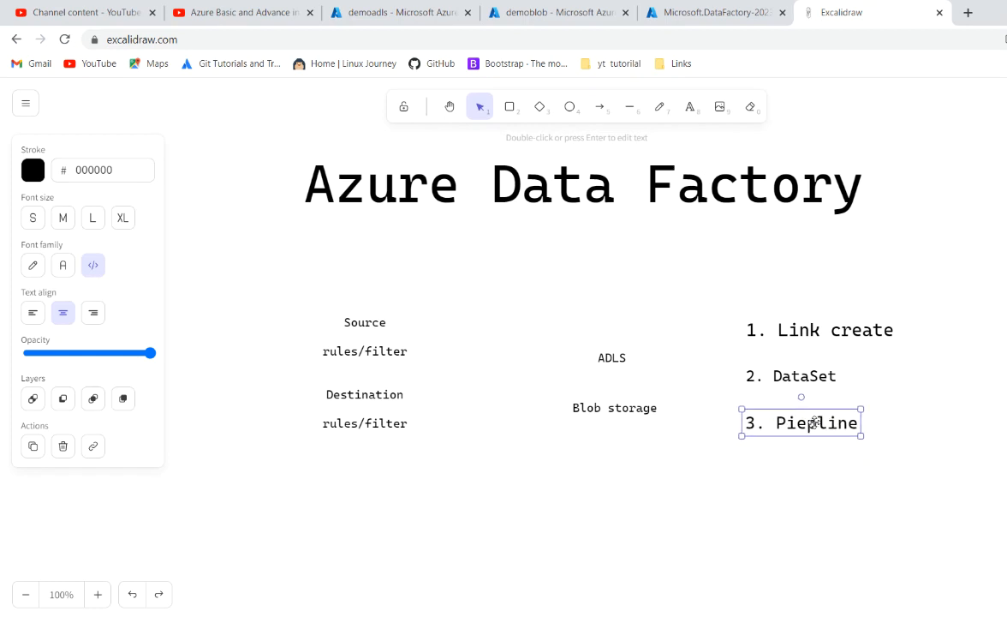
pyautogui.click(779, 479)
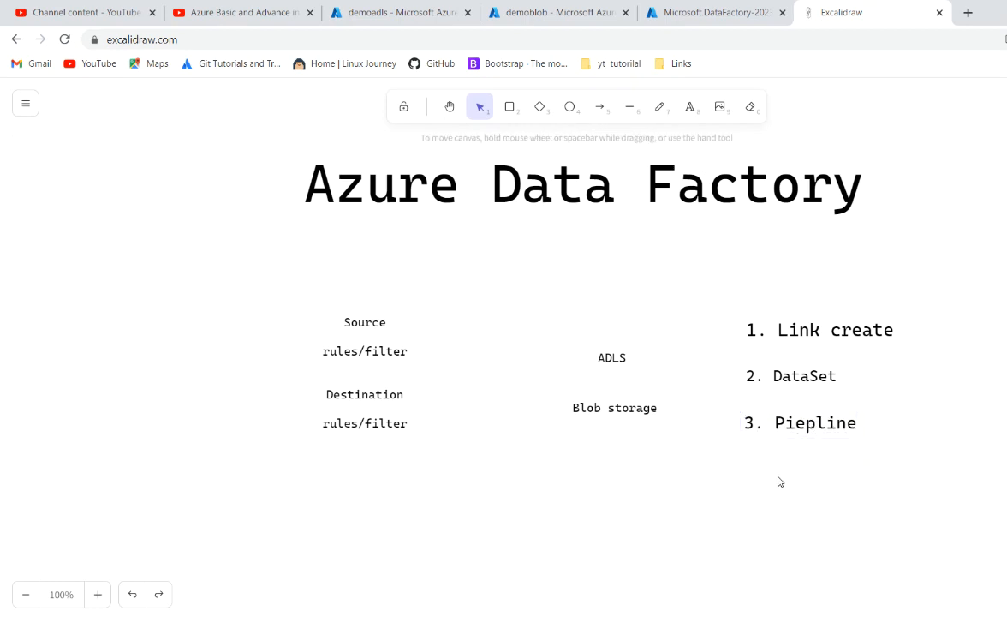
# Add a "4." text under the third list item and move it closer to the list
pyautogui.click(690, 108)
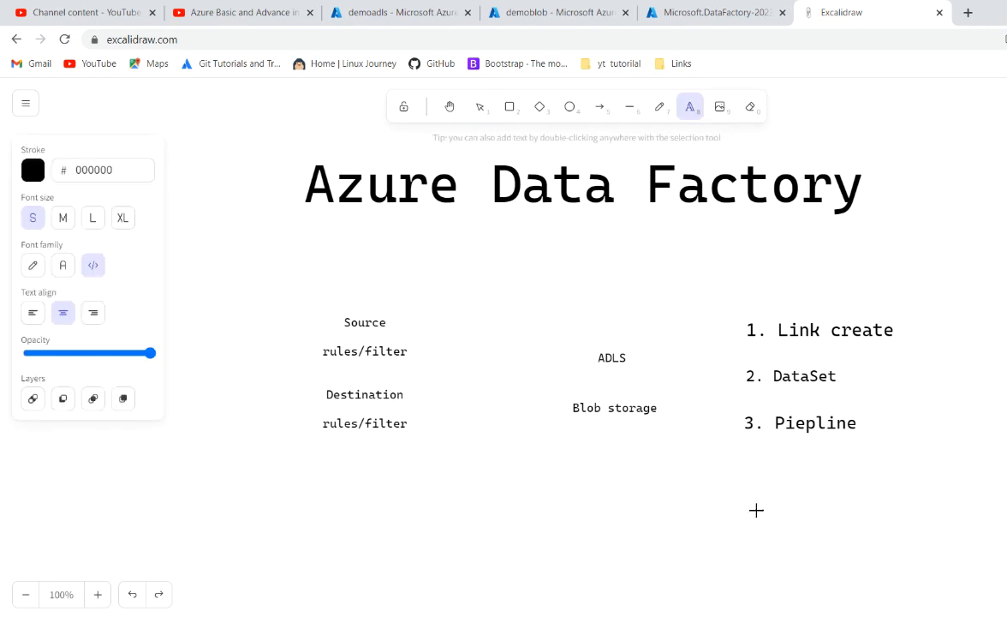
pyautogui.click(749, 495)
pyautogui.write('4')
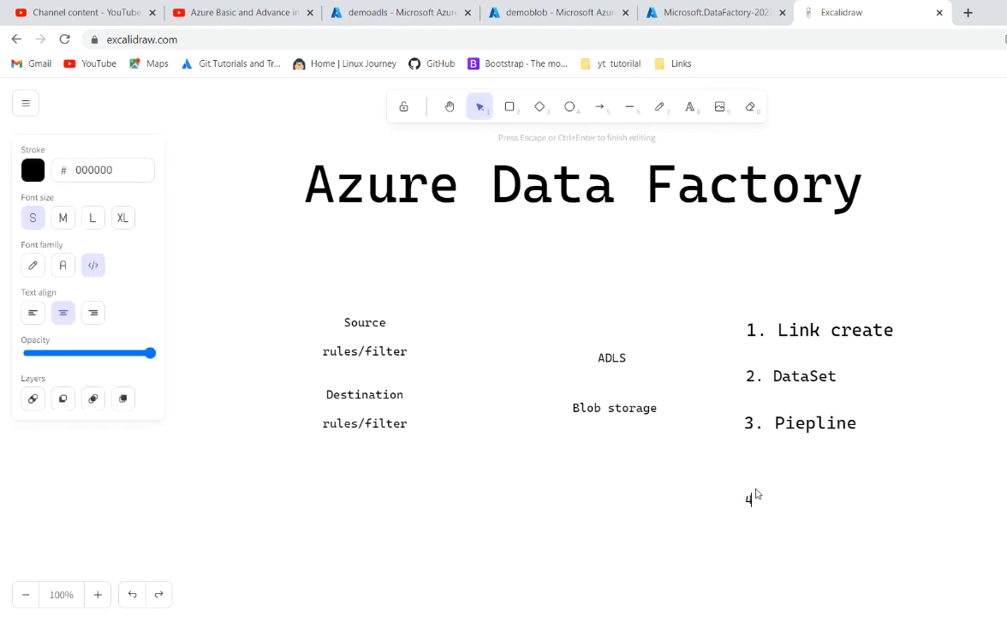
pyautogui.write('.')
pyautogui.click(738, 515)
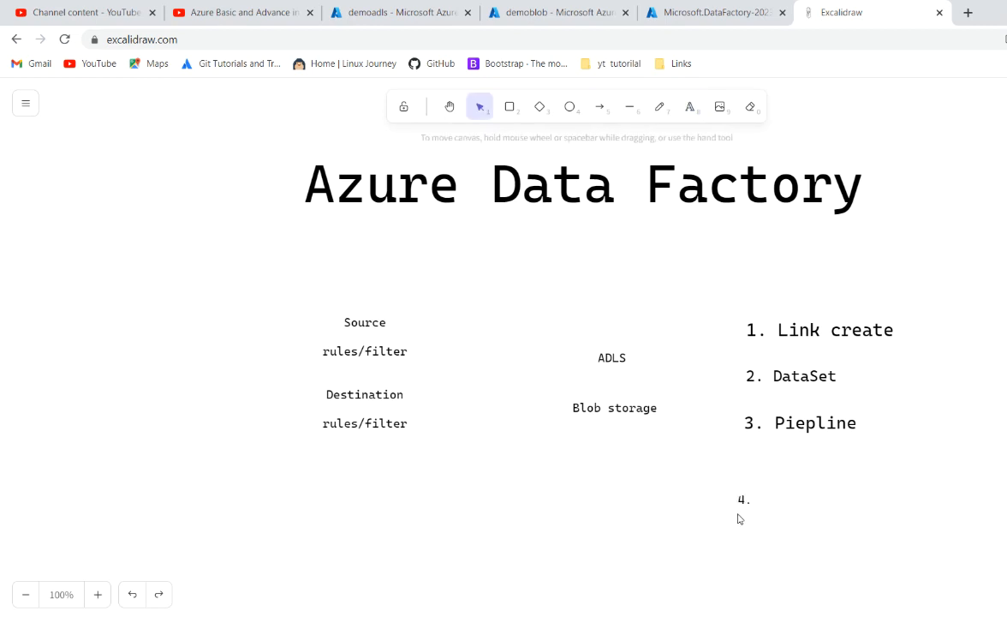
pyautogui.click(750, 492)
pyautogui.moveTo(750, 491); pyautogui.dragTo(754, 479)
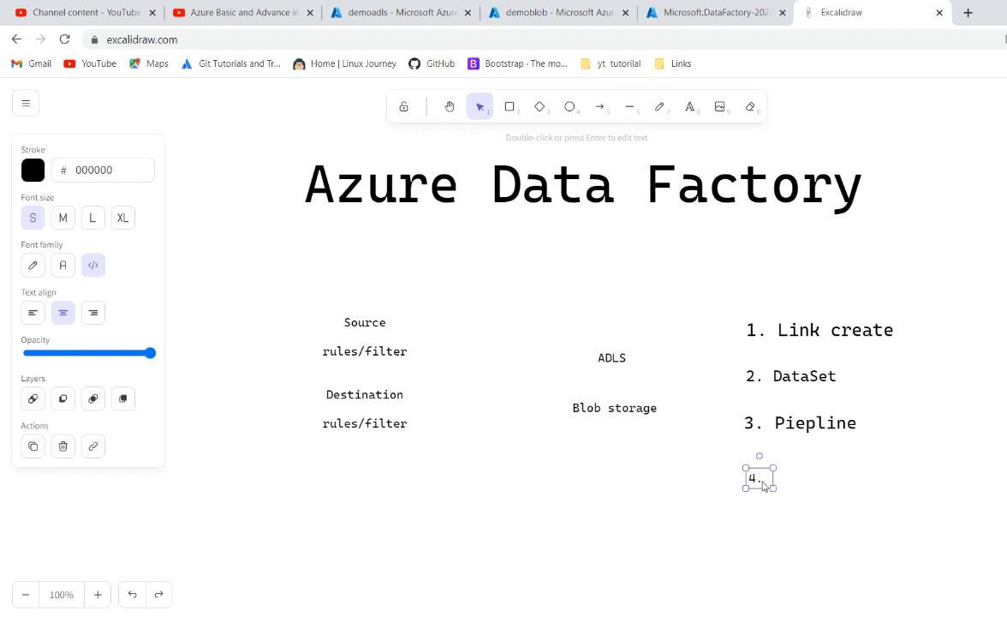
# Complete the fourth list item as "4. Trigger", then enlarge and align it with the items above
pyautogui.press('Return')
pyautogui.click(762, 481)
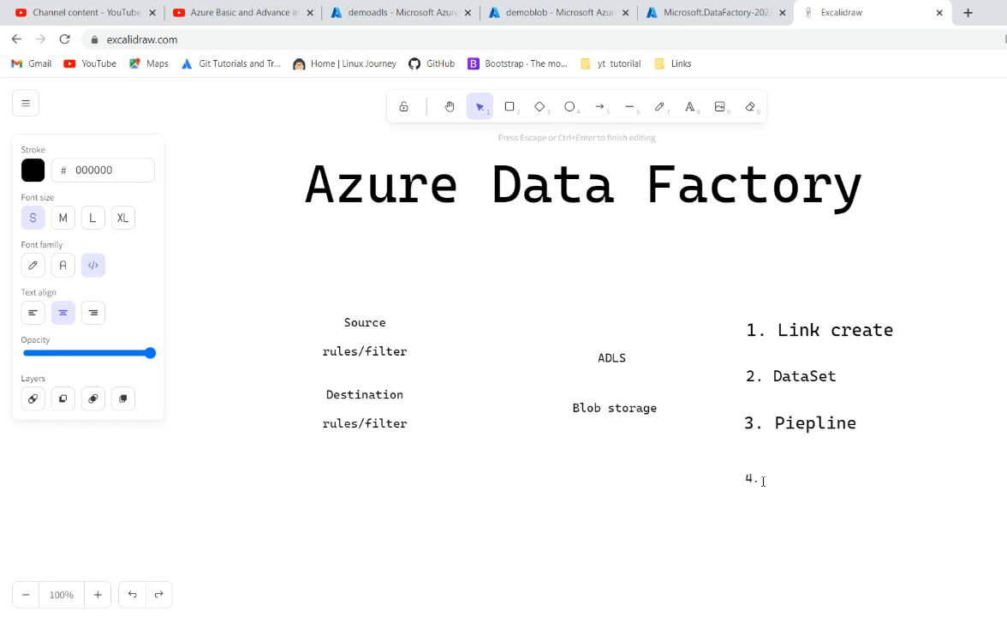
pyautogui.write('Trigger')
pyautogui.click(726, 512)
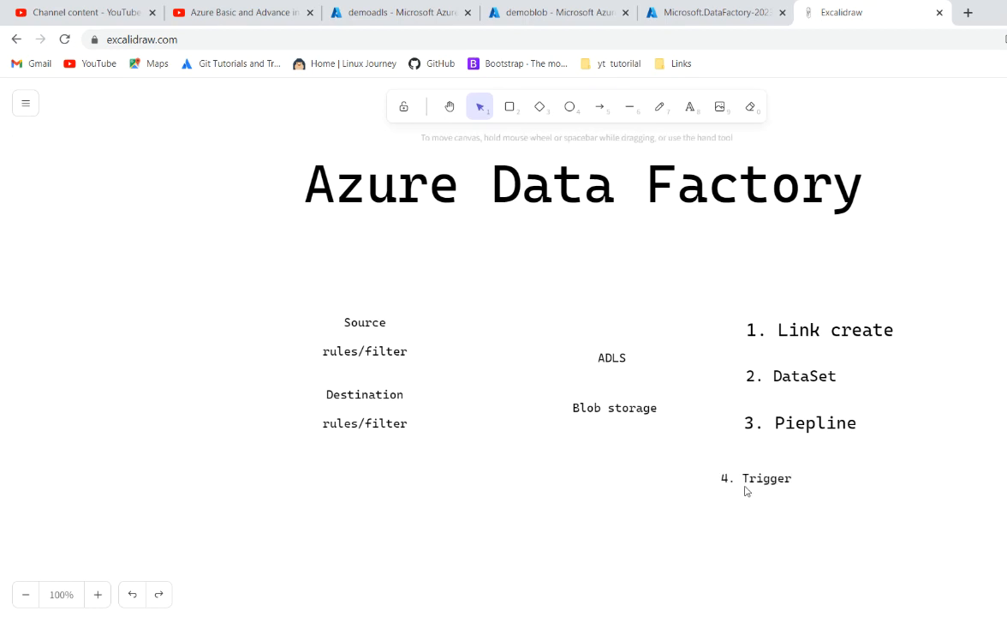
pyautogui.moveTo(744, 483); pyautogui.dragTo(814, 476)
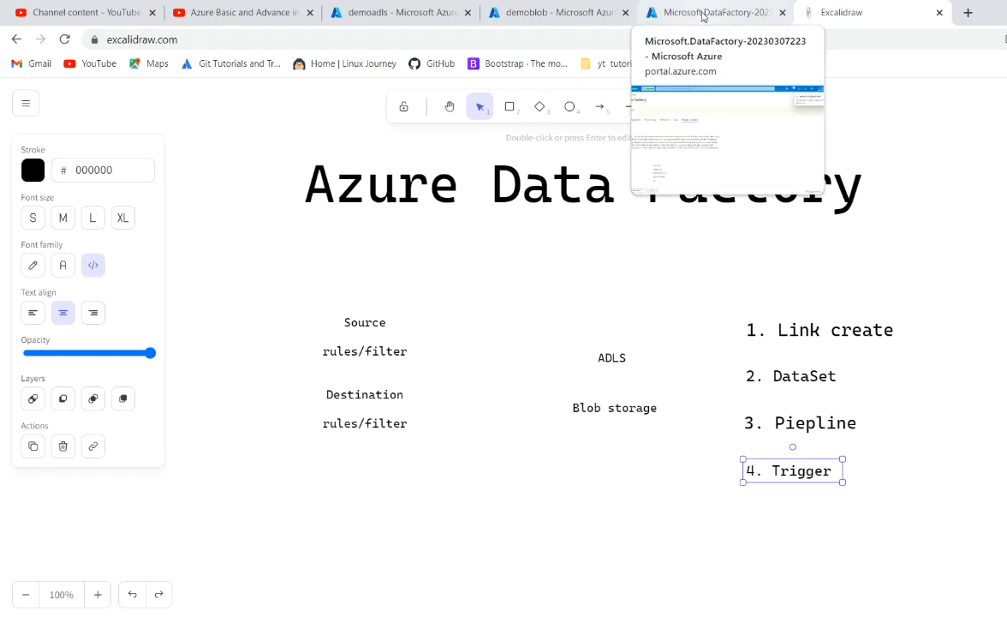
# Switch to the Azure portal, open the deployed data factory resource and launch Azure Data Factory Studio
pyautogui.click(712, 14)
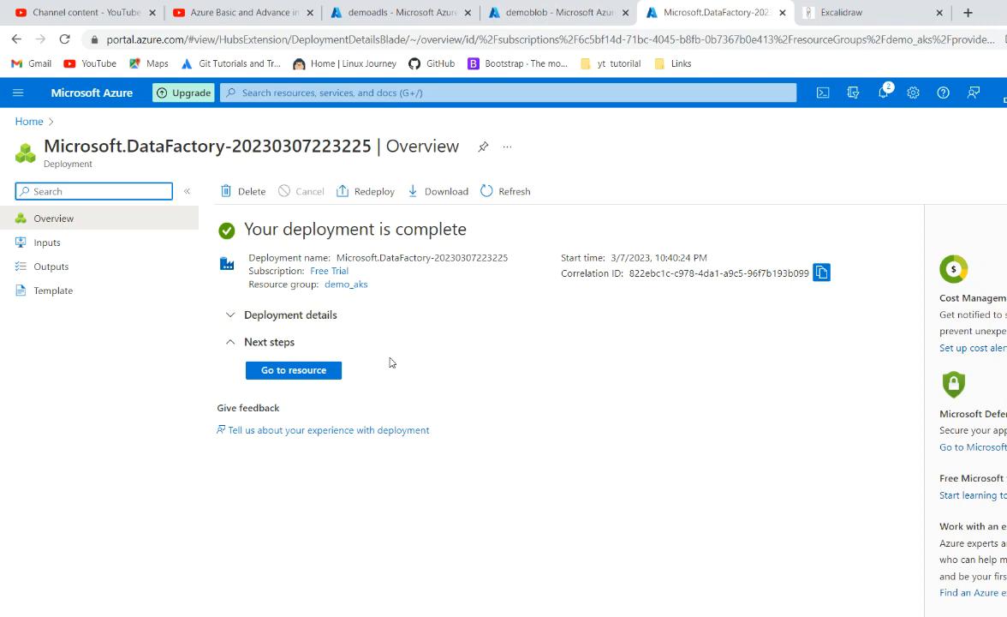
pyautogui.click(324, 370)
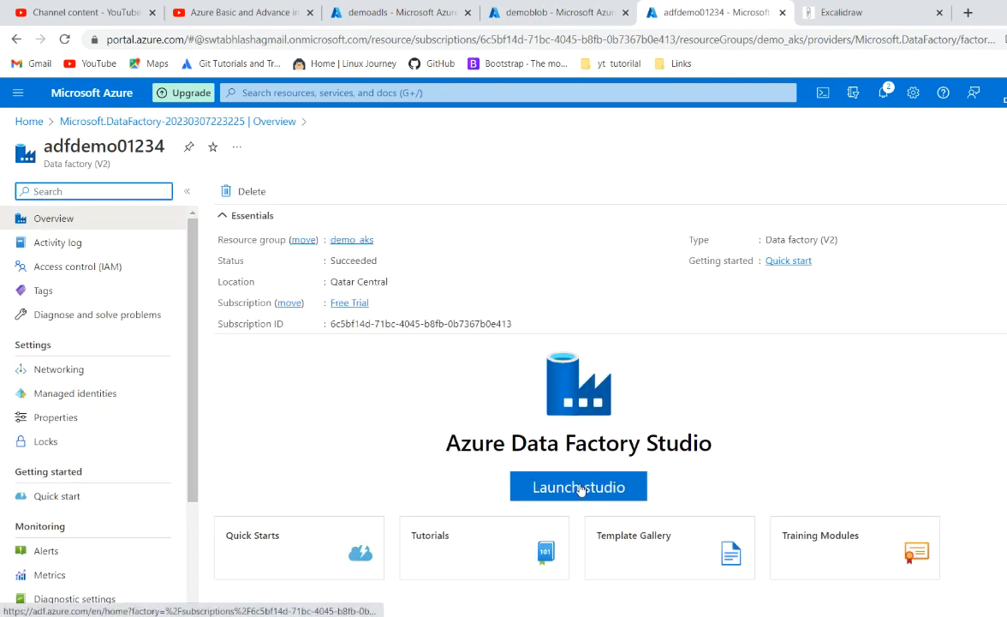
pyautogui.click(580, 487)
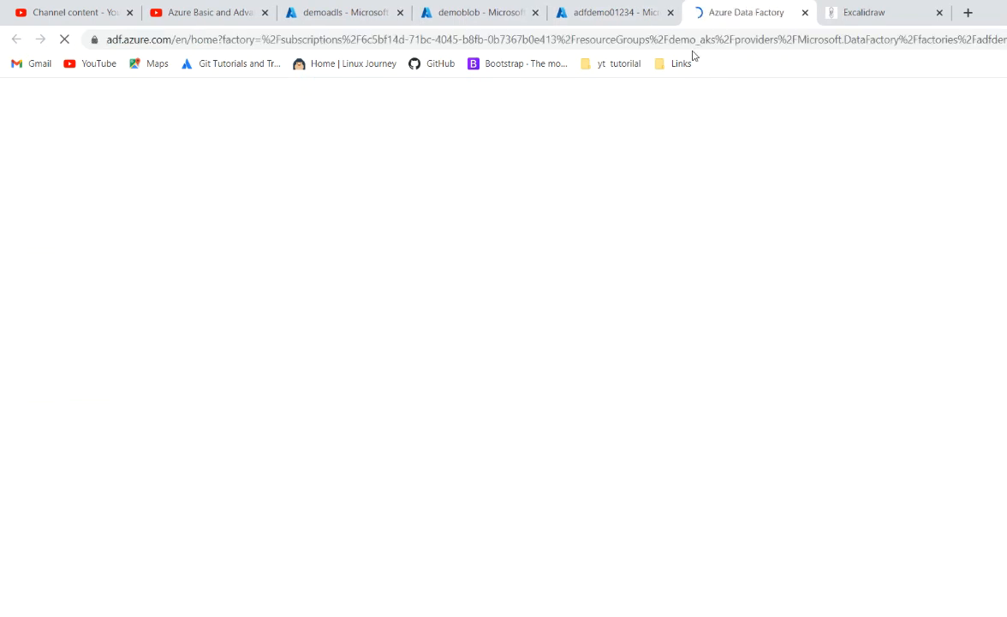
# Return to the demoadls container and add a directory named dir1
pyautogui.click(630, 17)
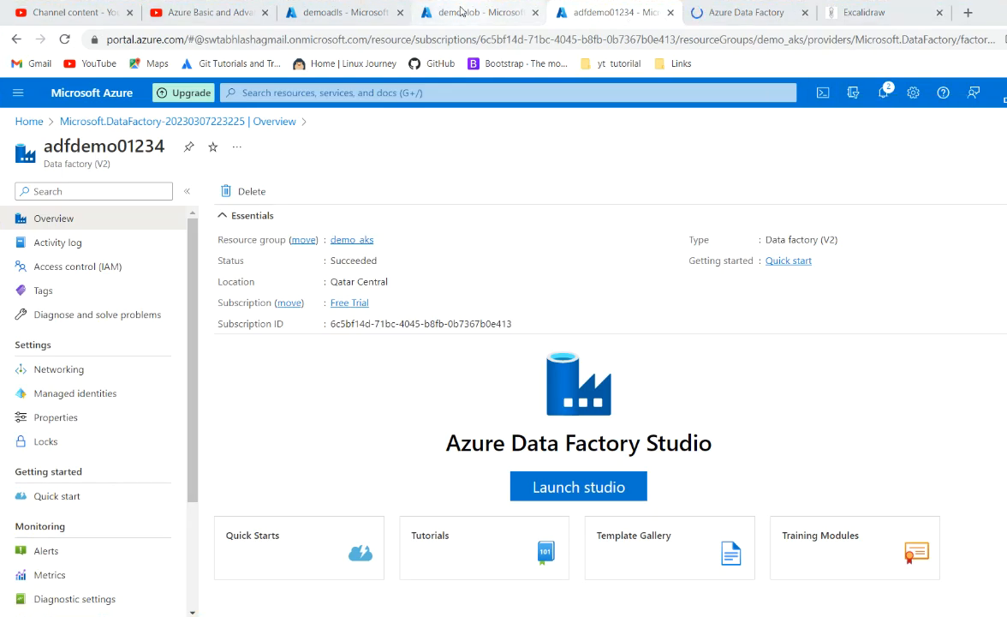
pyautogui.click(338, 12)
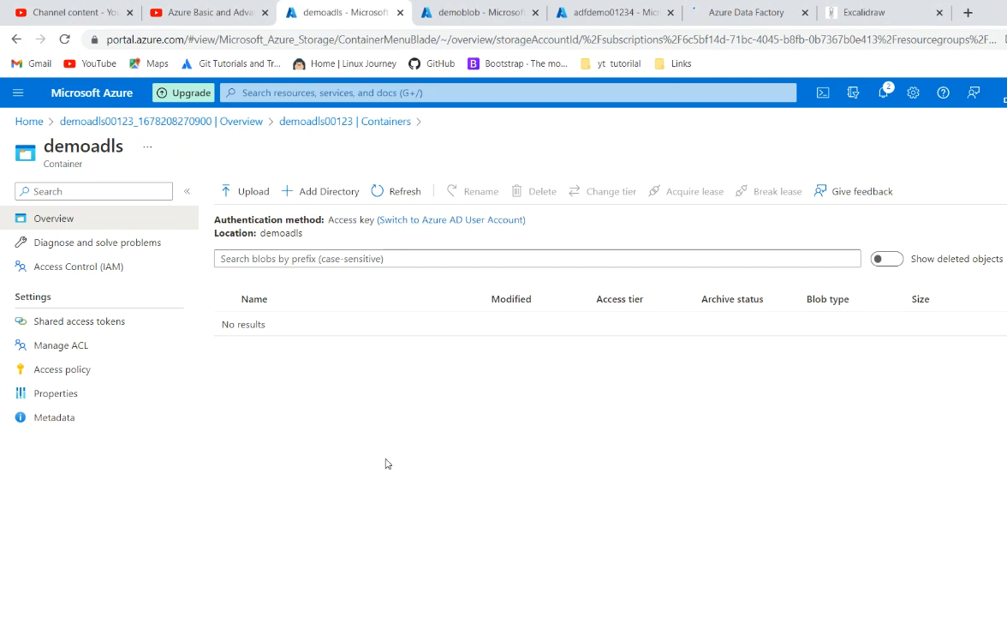
pyautogui.click(307, 195)
pyautogui.write('d')
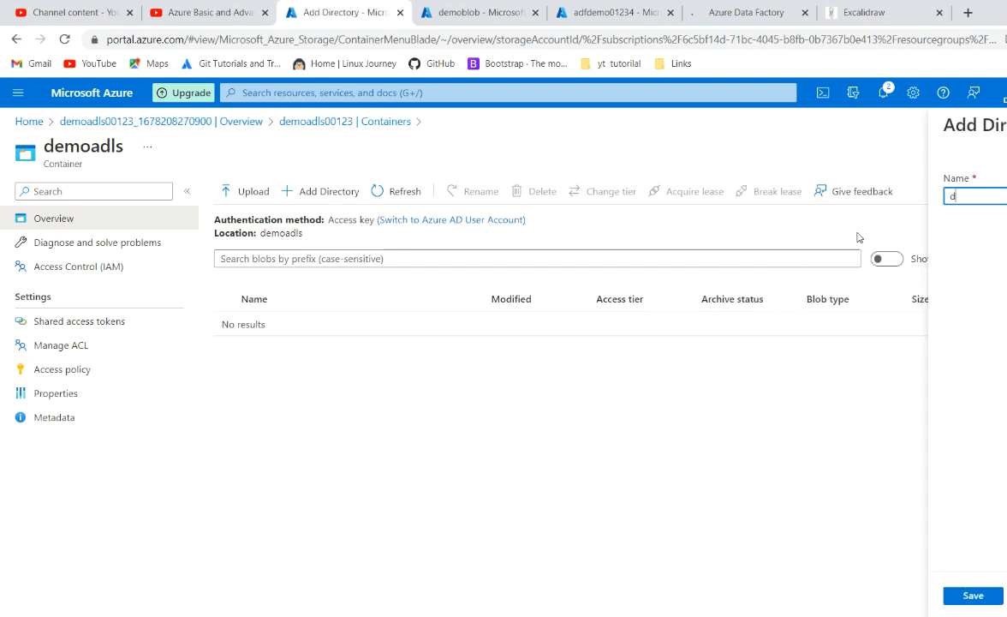
pyautogui.write('emo')
pyautogui.write('d')
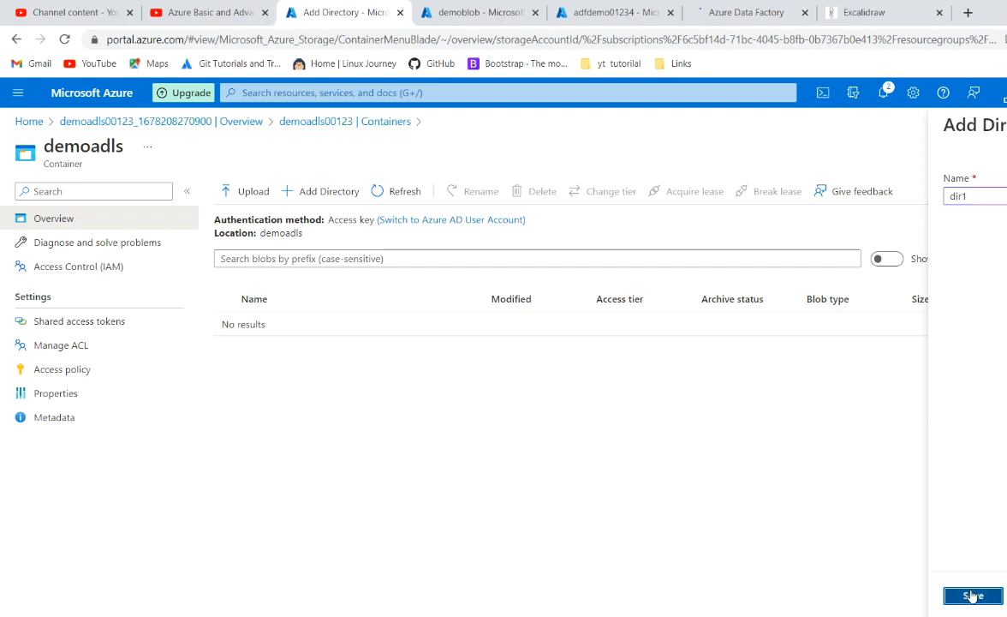
pyautogui.click(973, 593)
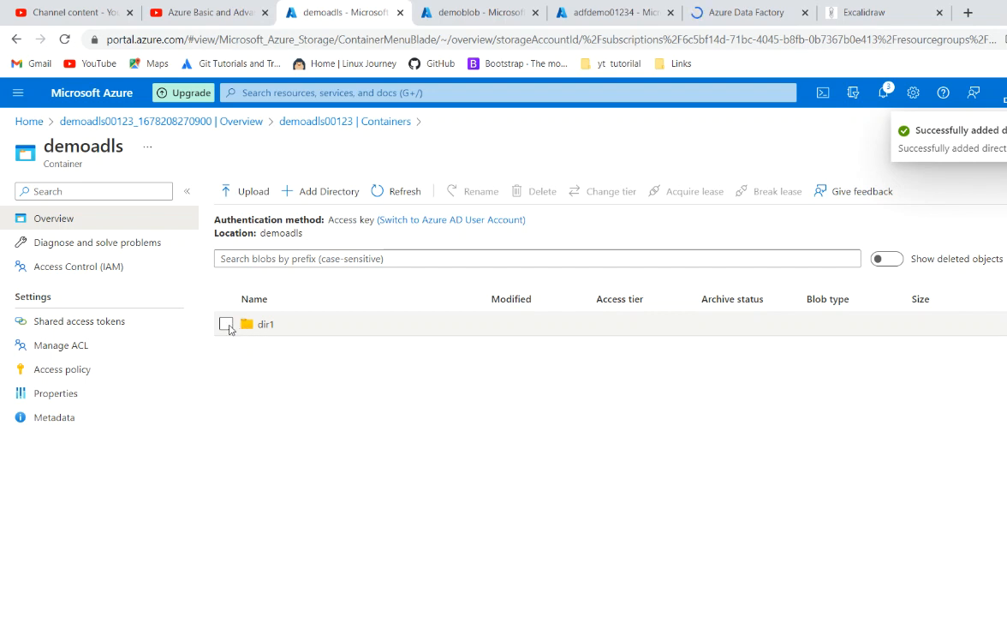
# Upload FilmoraEffectPack.xml into the dir1 directory, check it there and return to the top level of the demoadls container
pyautogui.click(226, 324)
pyautogui.click(226, 325)
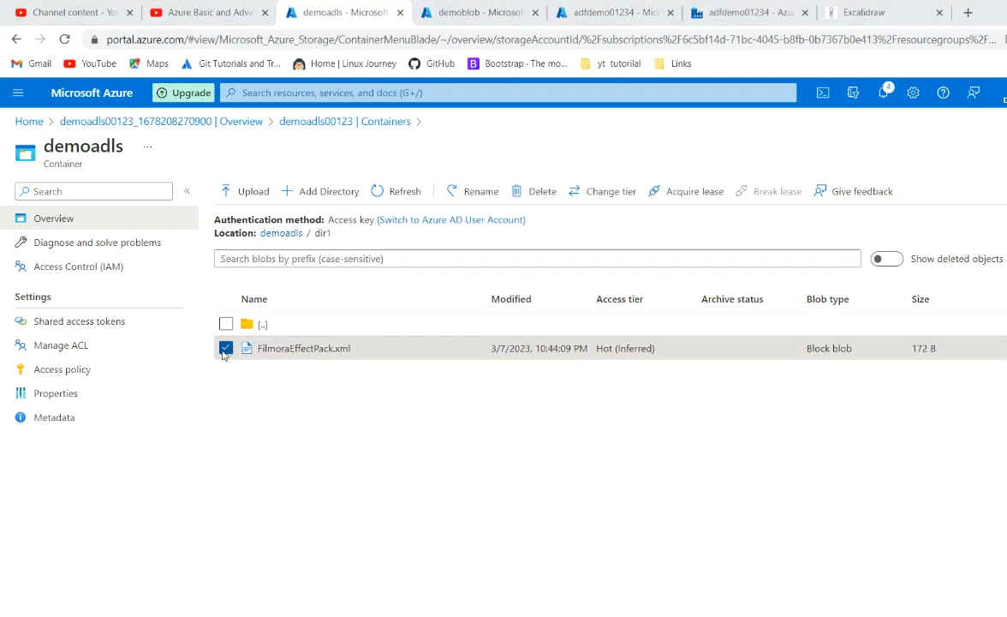
pyautogui.click(224, 350)
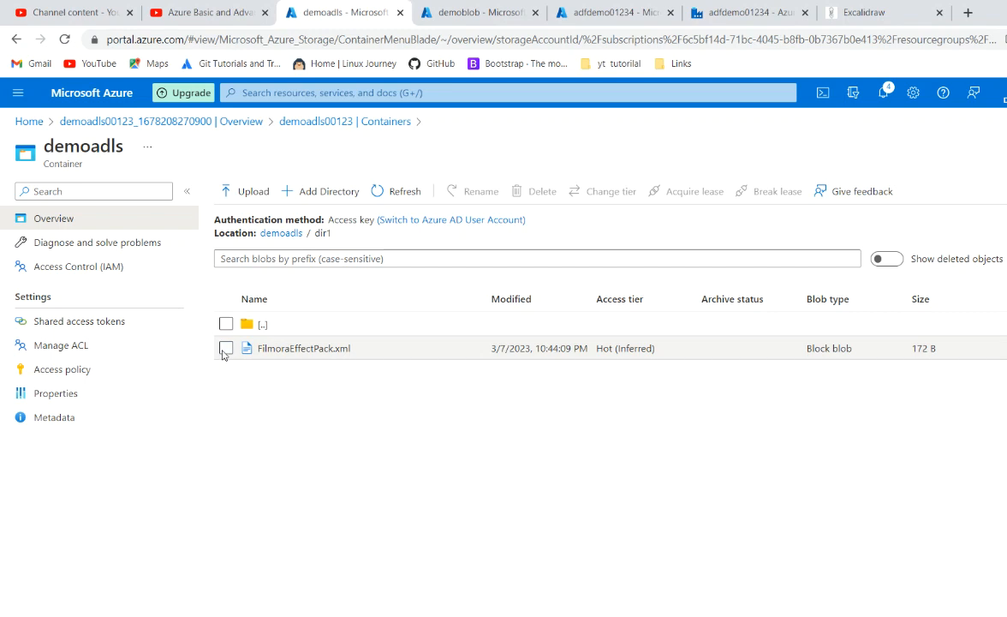
pyautogui.click(285, 235)
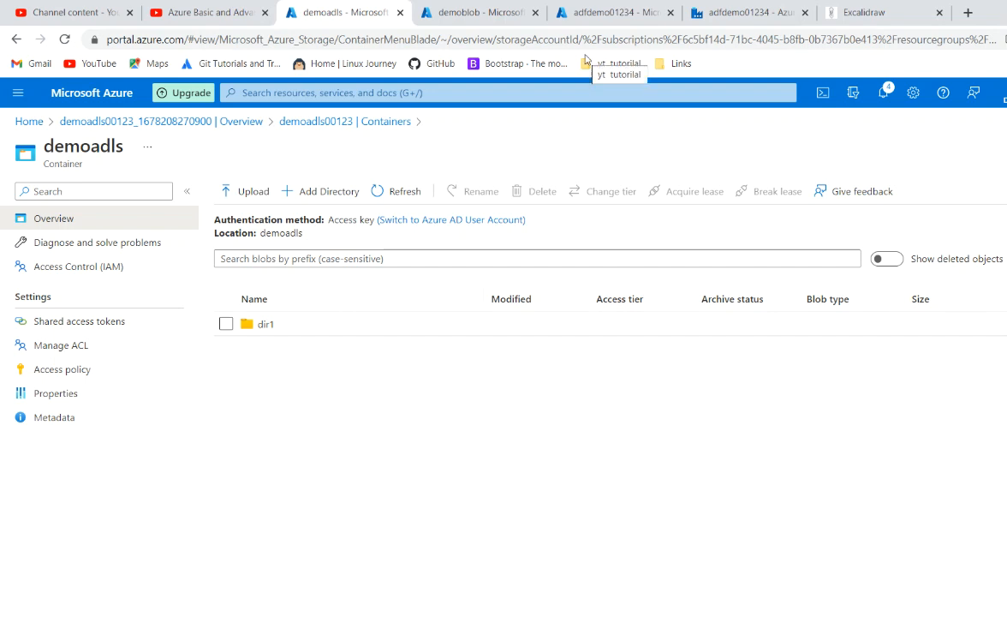
# Switch to Azure Data Factory Studio for adfdemo01234 and open its linked services management page
pyautogui.click(608, 8)
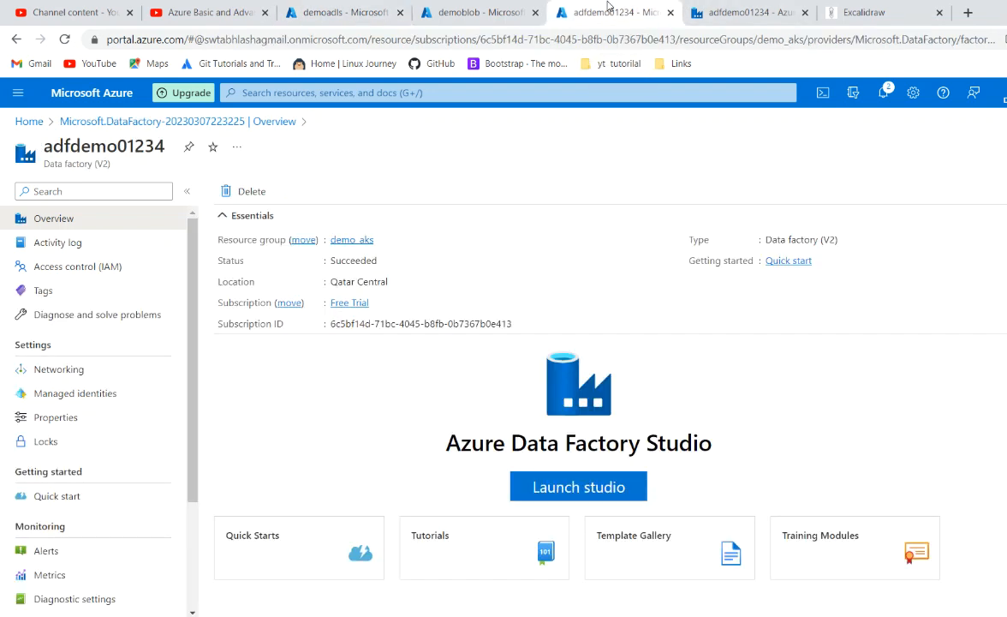
pyautogui.click(769, 9)
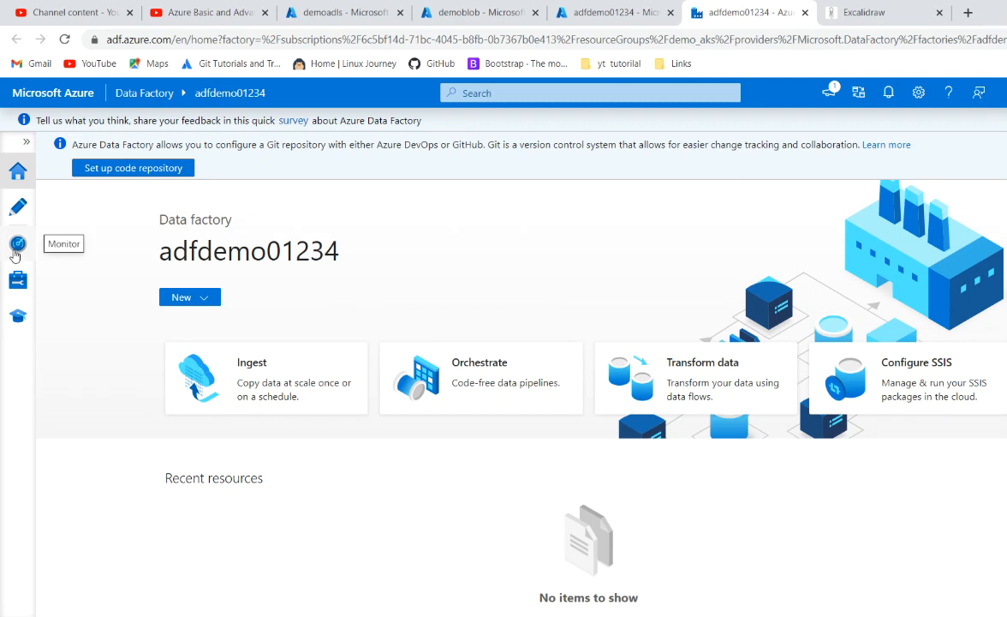
pyautogui.click(10, 284)
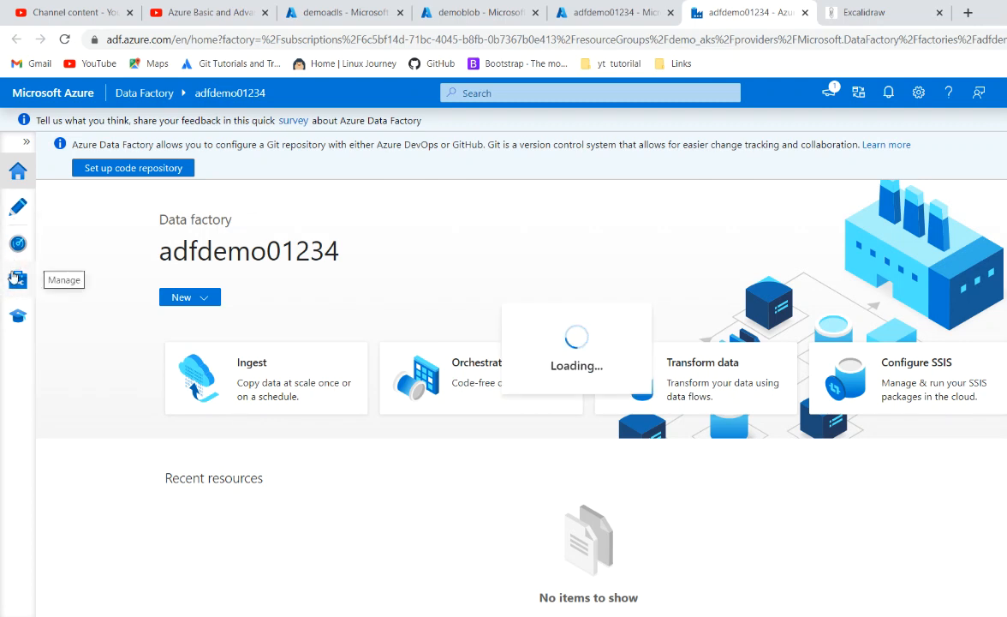
pyautogui.click(14, 280)
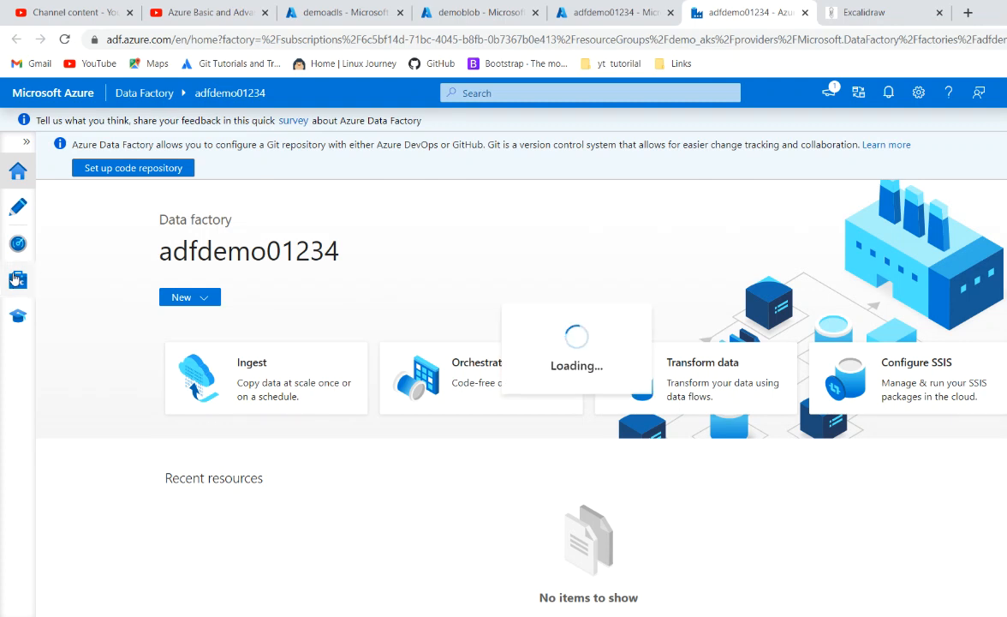
pyautogui.click(15, 208)
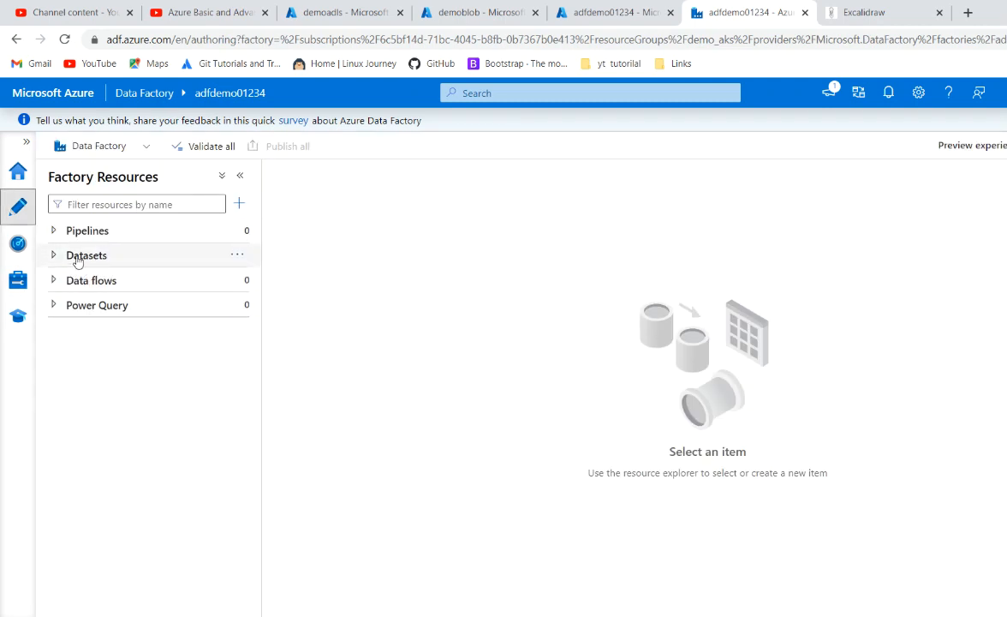
pyautogui.click(240, 207)
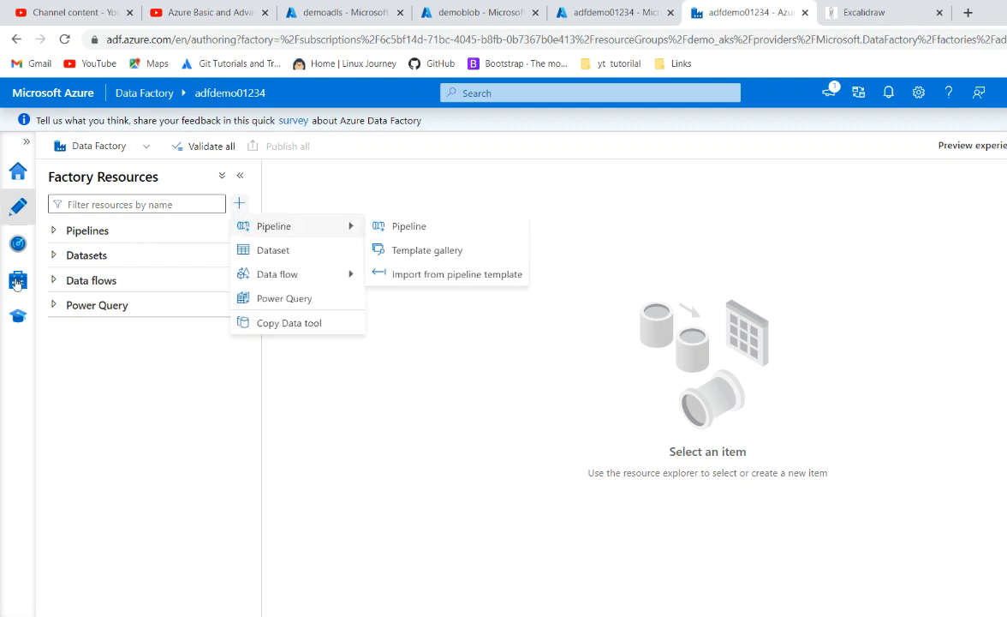
pyautogui.click(17, 280)
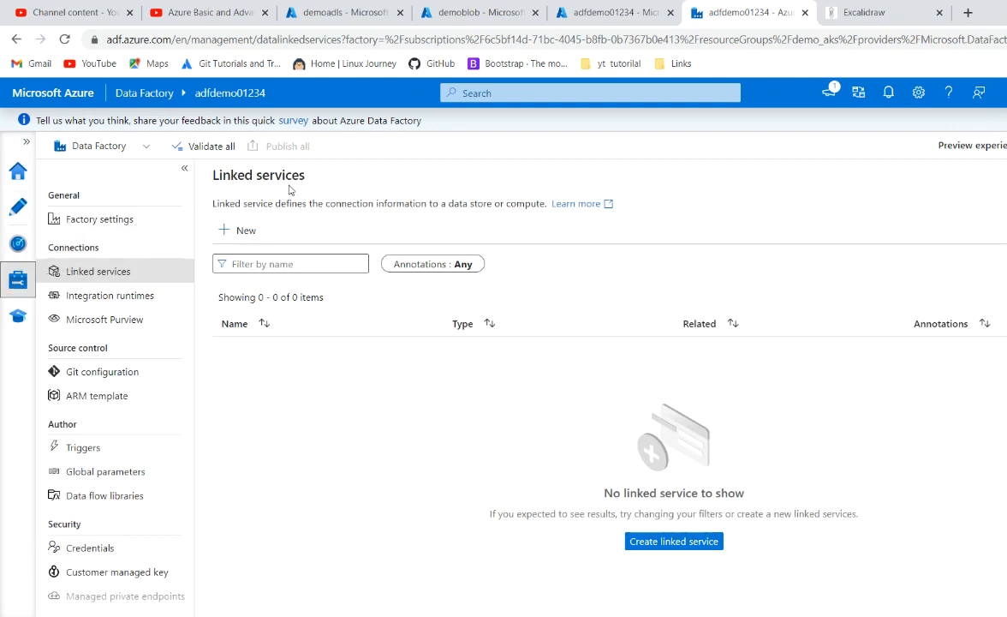
# Start a new linked service using Azure Data Lake Storage Gen2 as the data store
pyautogui.click(656, 543)
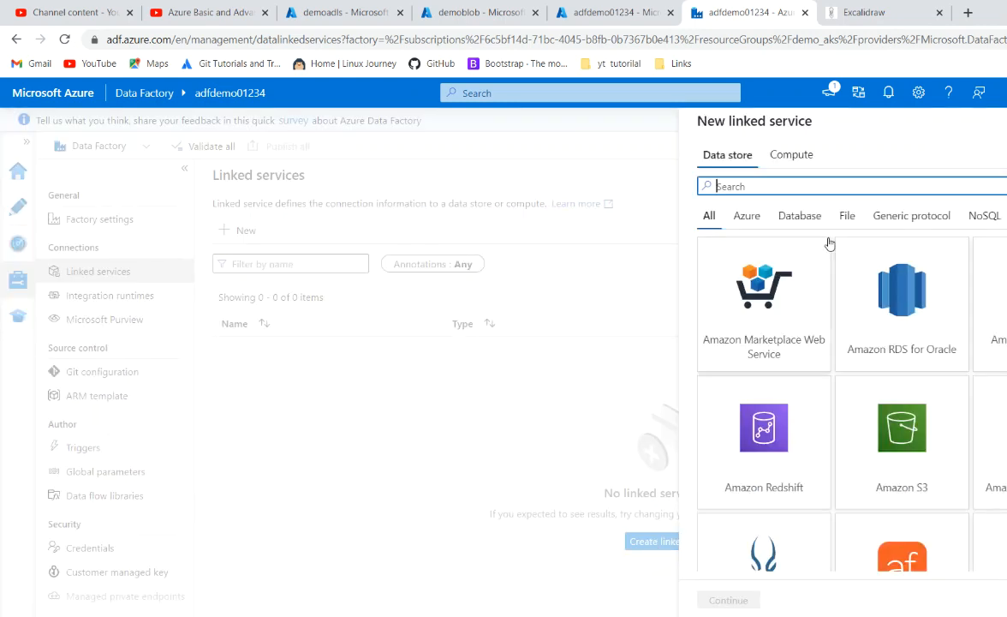
pyautogui.write('lak')
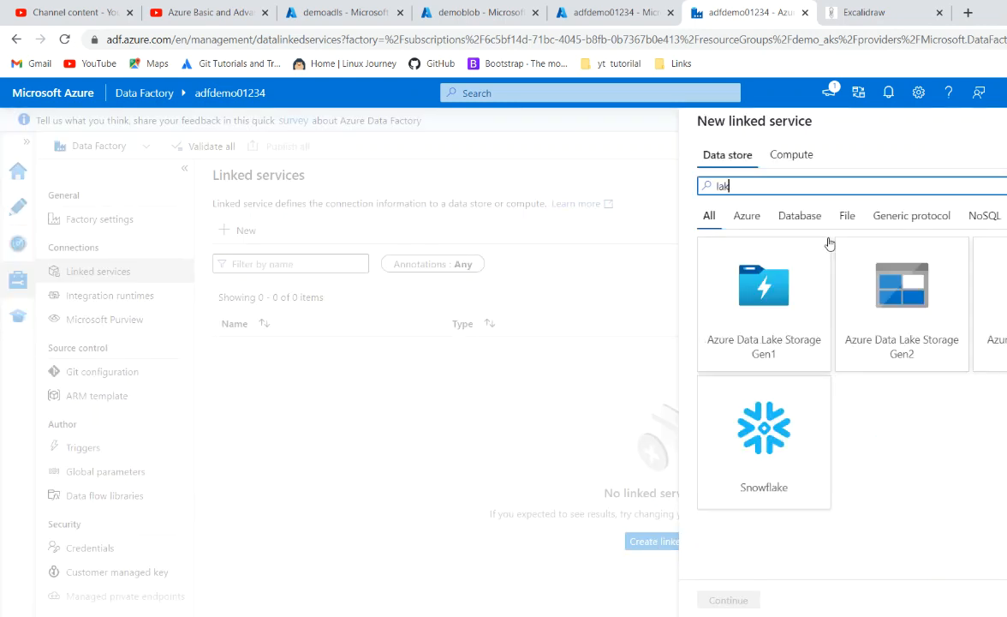
pyautogui.click(907, 329)
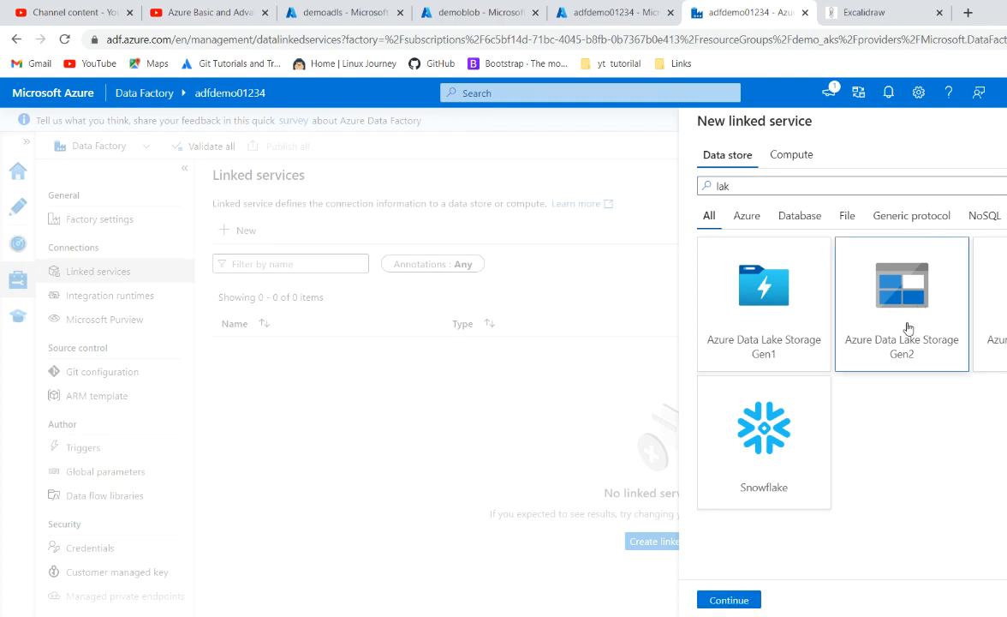
pyautogui.click(728, 599)
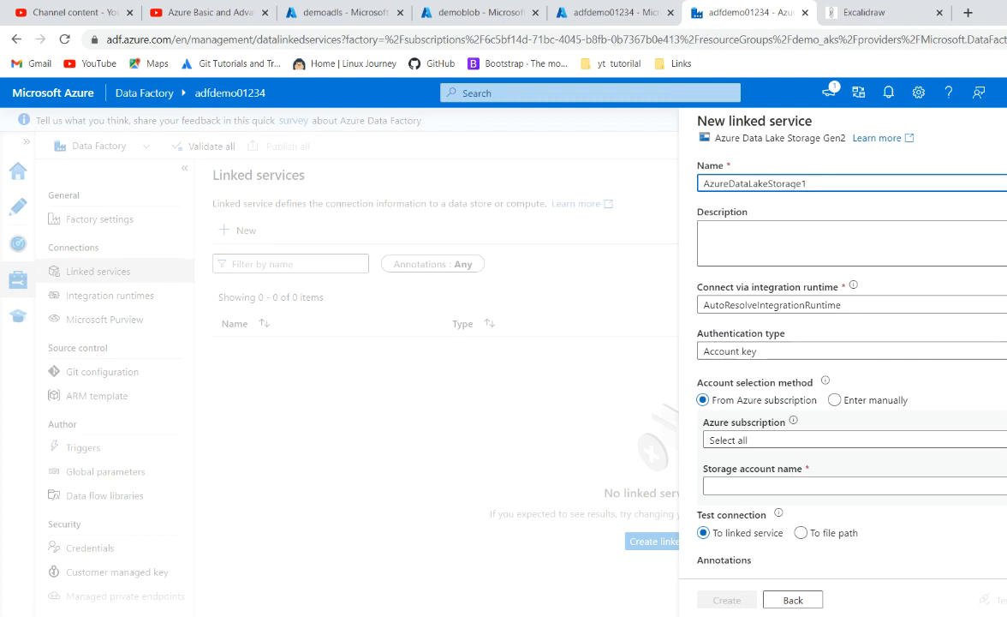
# Select the demoadls00123 storage account, test the connection to the linked service, and create the Data Lake linked service
pyautogui.scroll(-2, 852, 342)
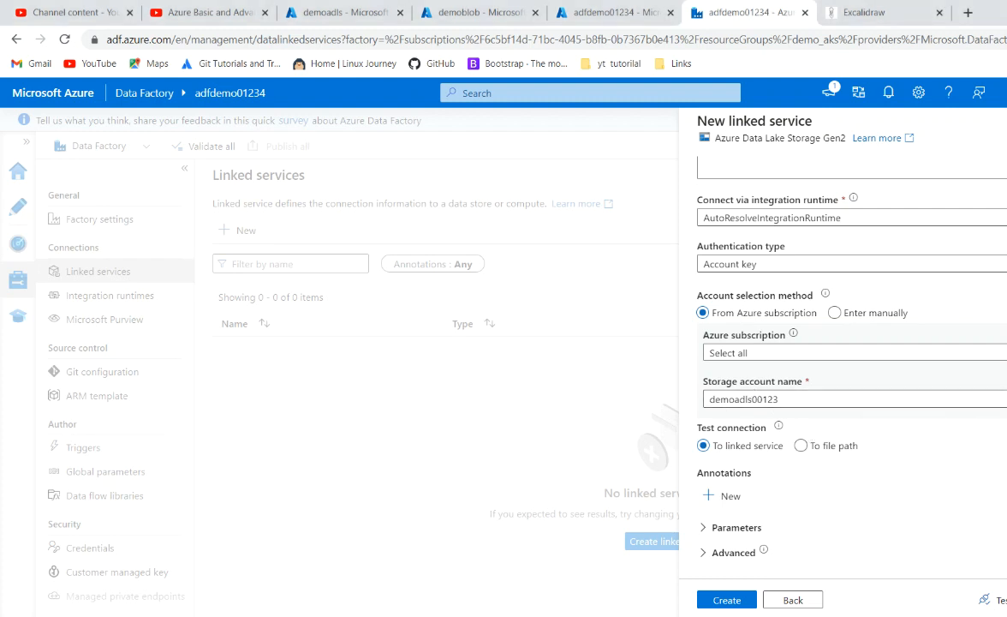
pyautogui.click(997, 600)
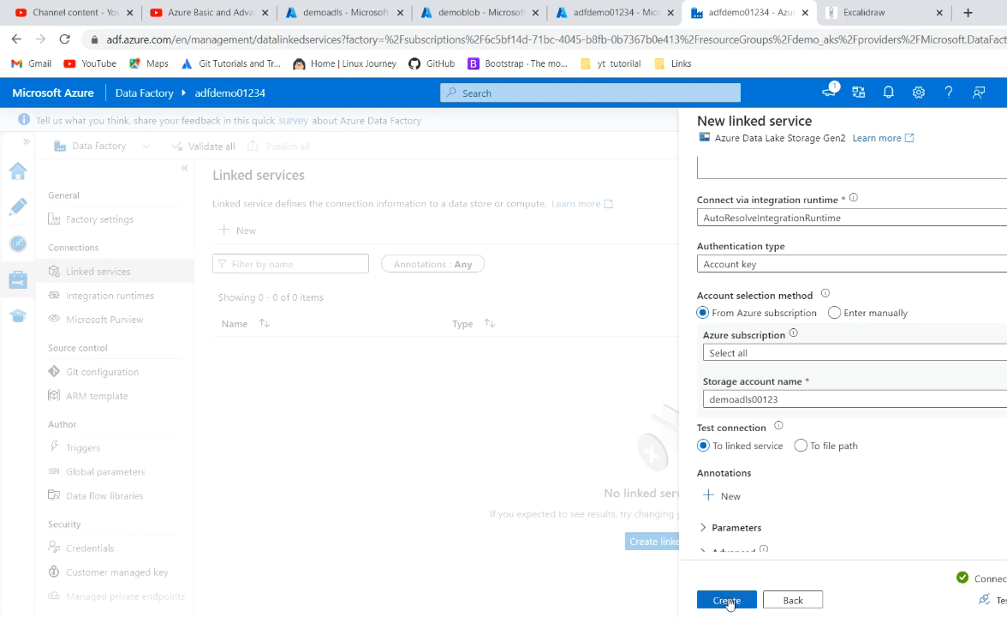
pyautogui.scroll(1, 847, 359)
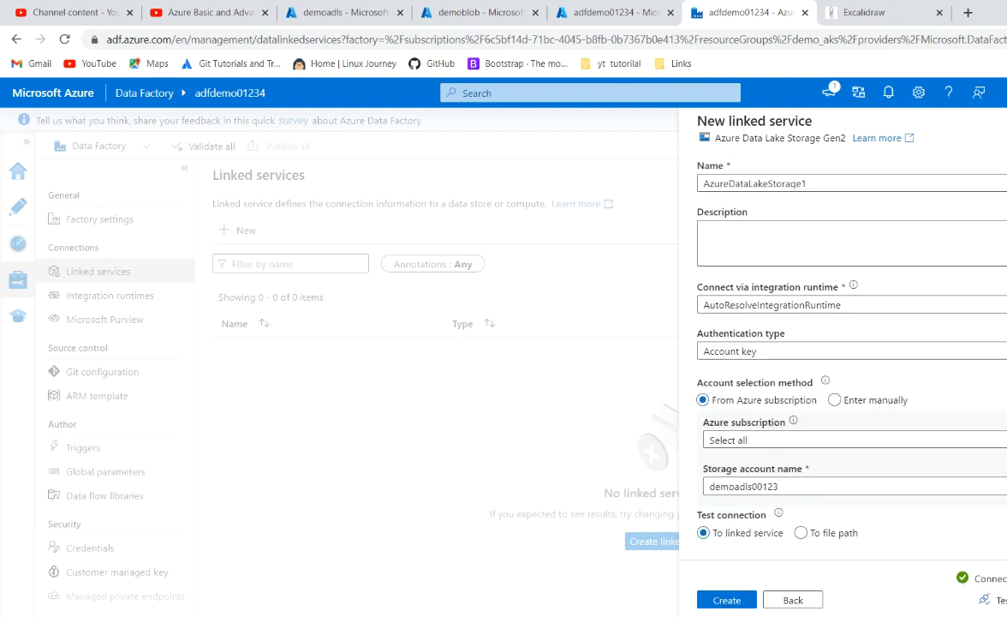
pyautogui.click(811, 183)
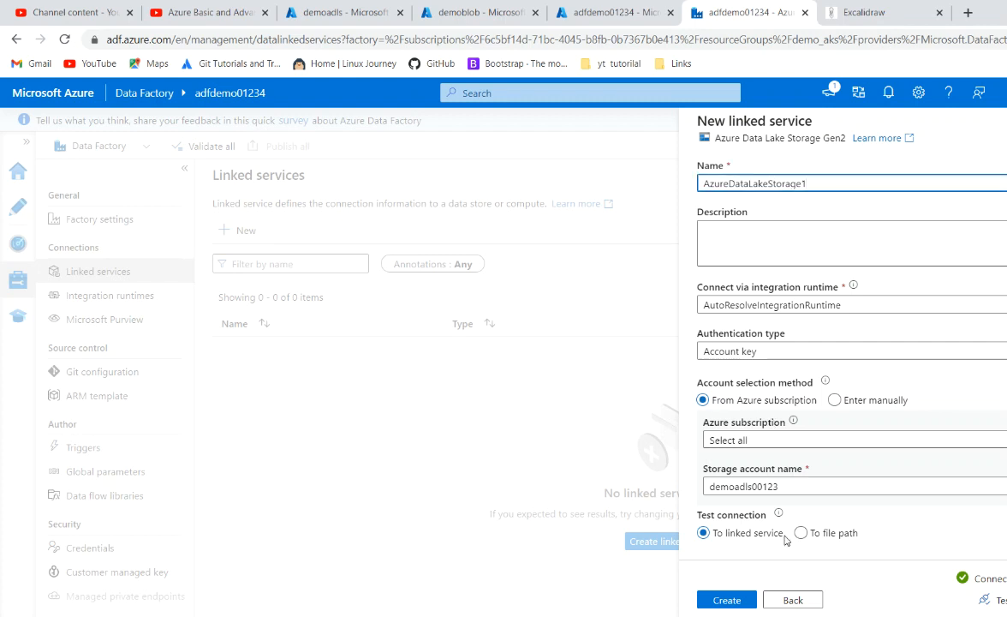
pyautogui.click(745, 600)
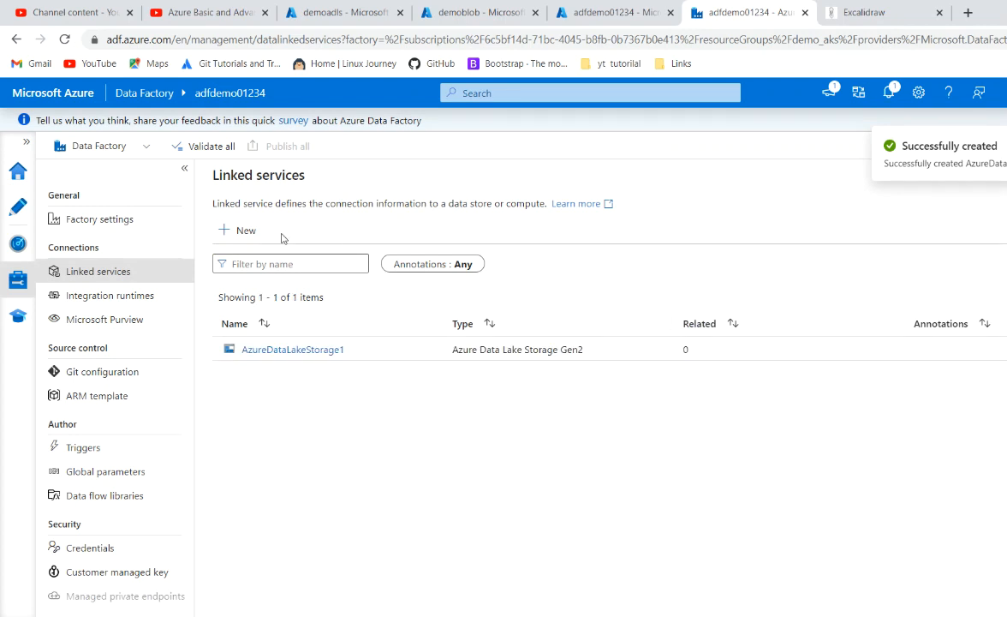
# Start a second linked service using Azure Blob Storage as the data store
pyautogui.click(246, 233)
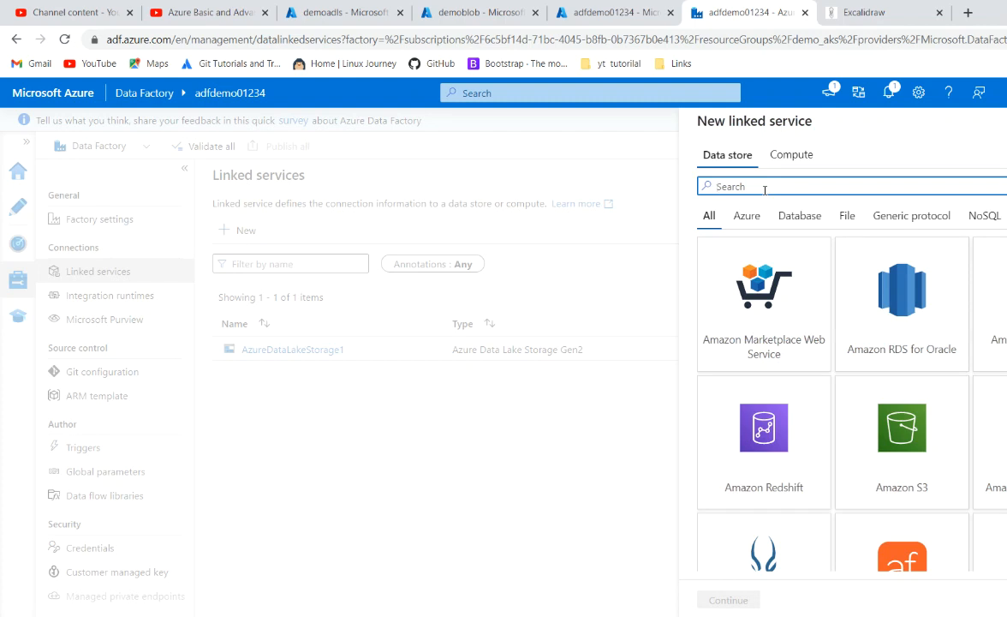
pyautogui.write('blo')
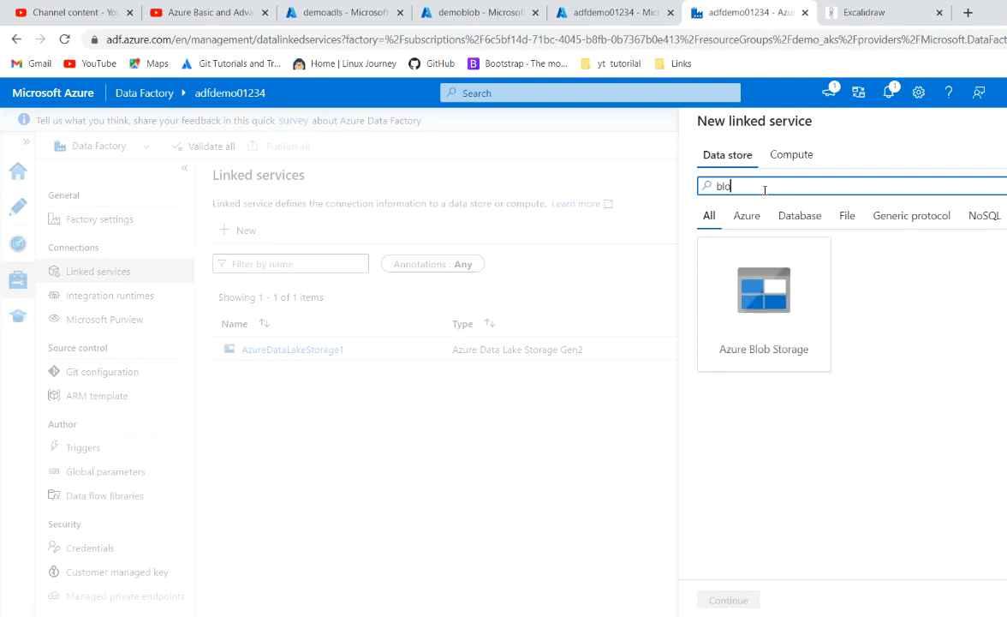
pyautogui.click(757, 287)
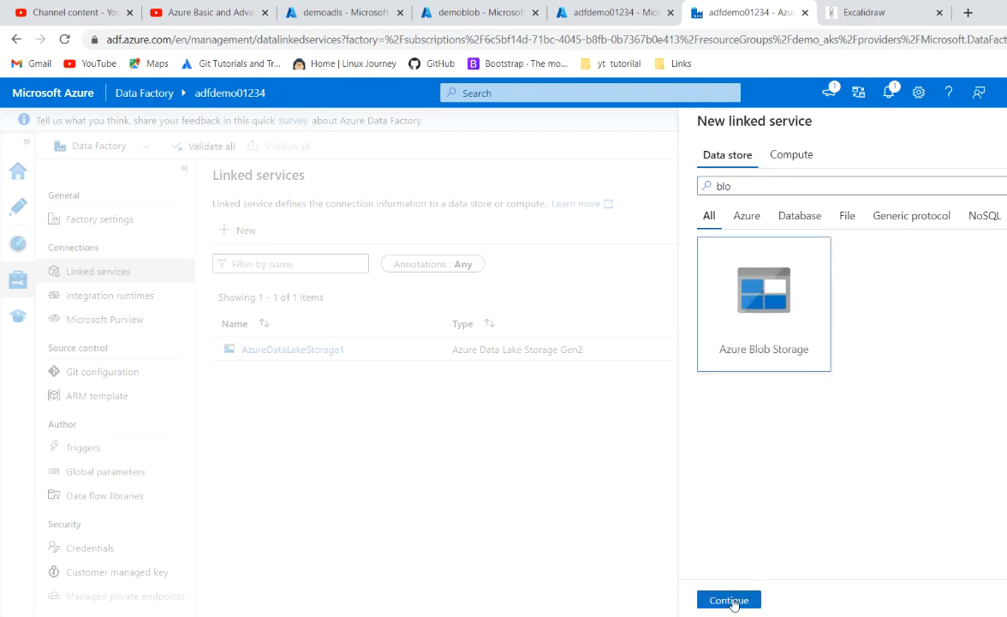
pyautogui.click(728, 599)
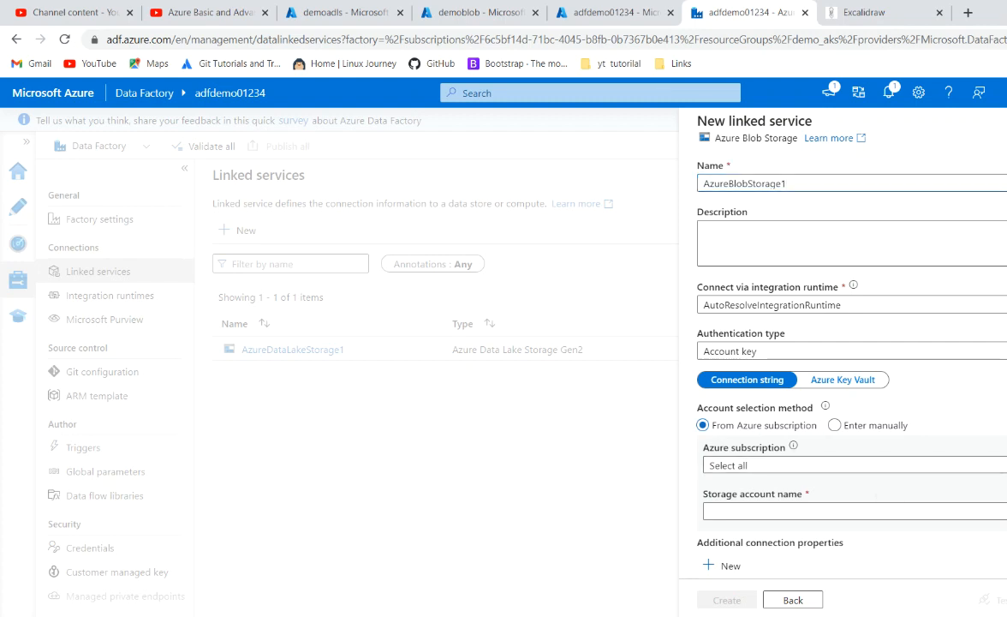
# Select the blob123demo storage account, test the connection to the linked service, and create the blob linked service
pyautogui.scroll(-3, 726, 297)
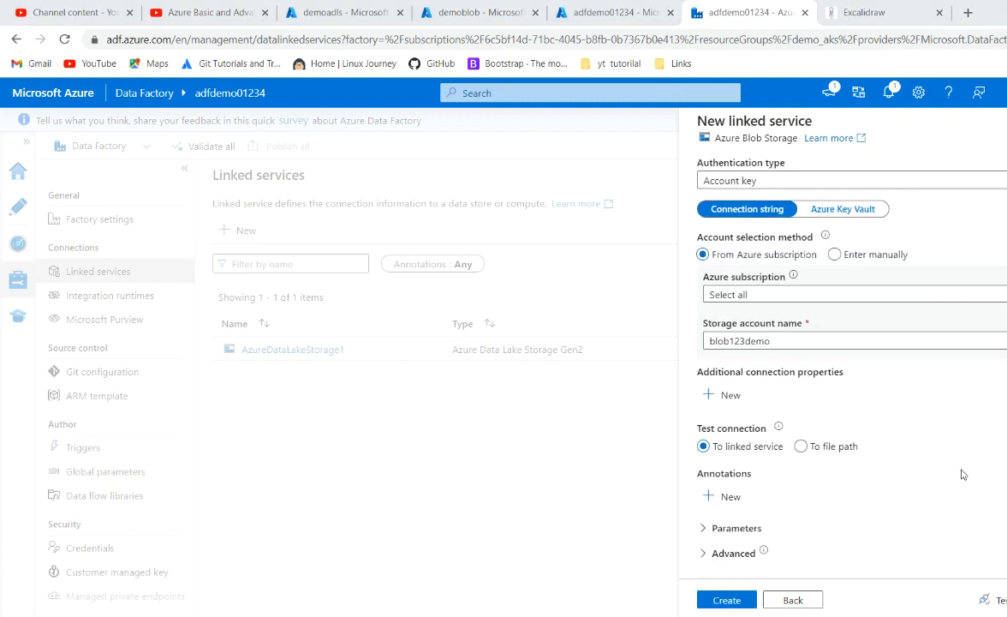
pyautogui.click(1001, 600)
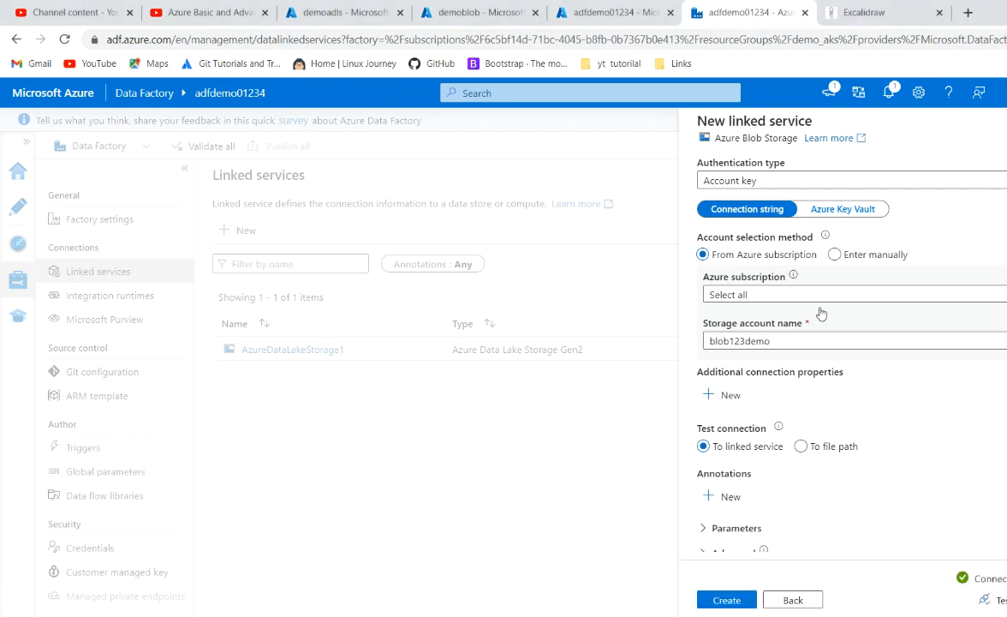
pyautogui.click(722, 602)
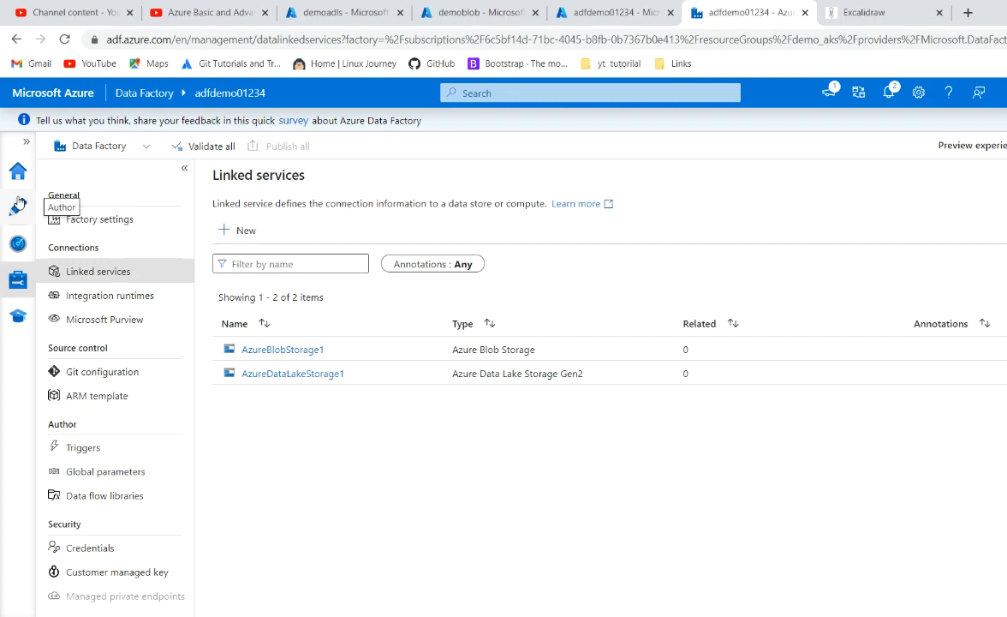
# Go to the factory's authoring resources and start a new dataset
pyautogui.click(15, 208)
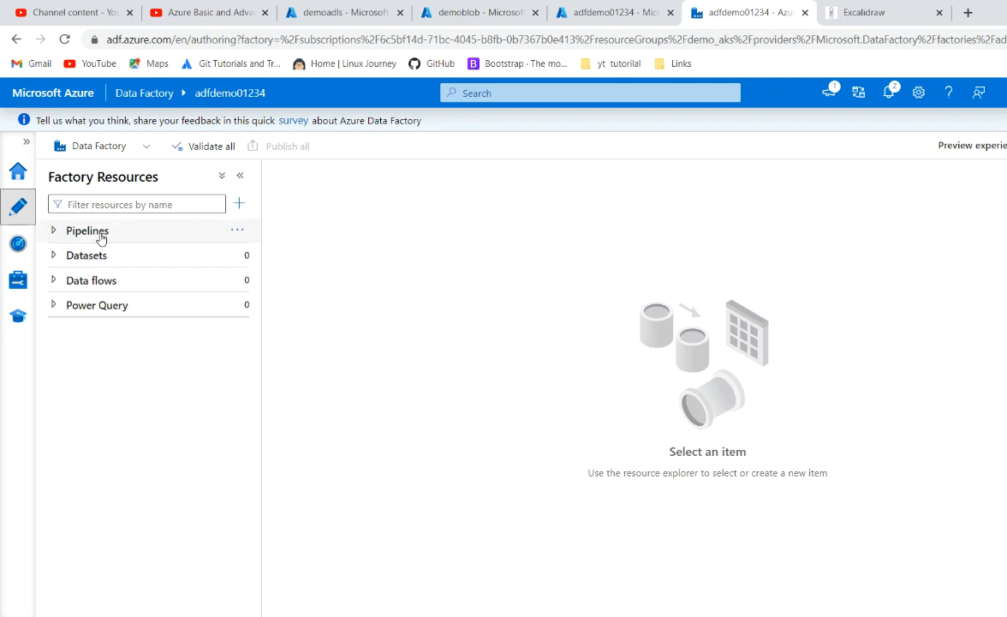
pyautogui.click(238, 256)
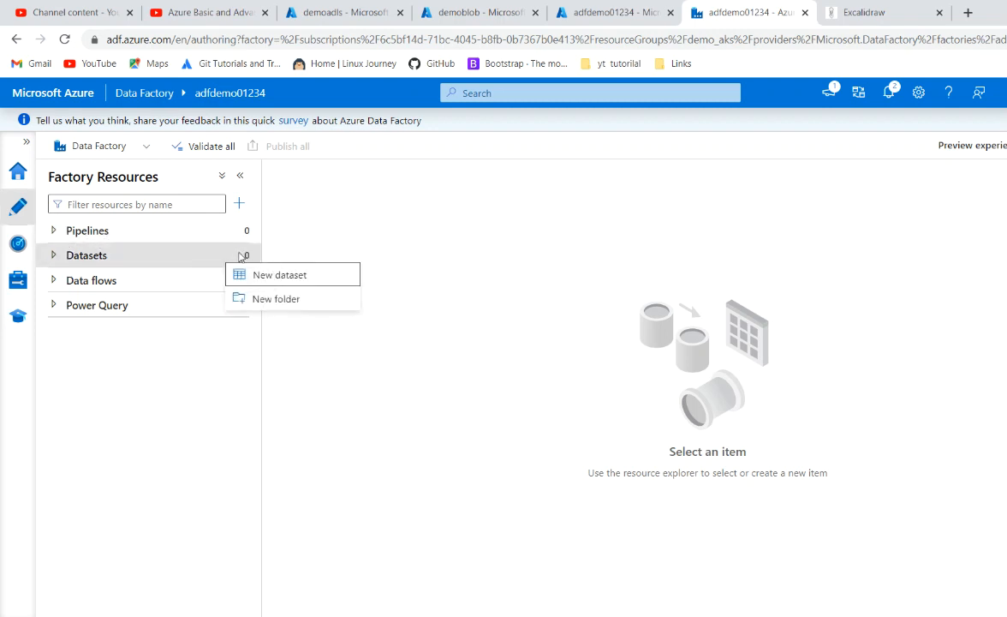
pyautogui.click(283, 276)
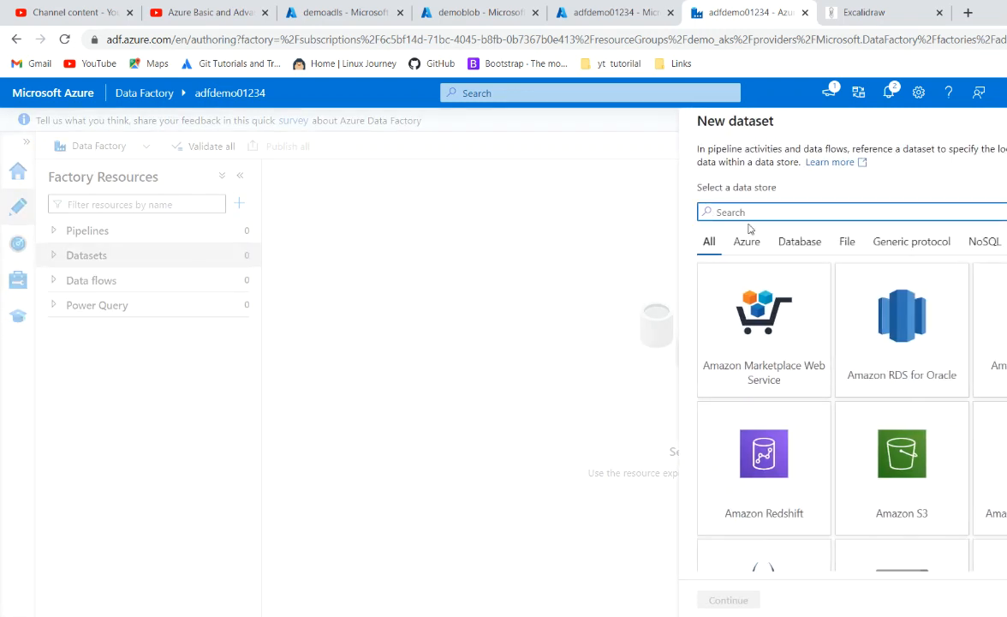
pyautogui.write('ad')
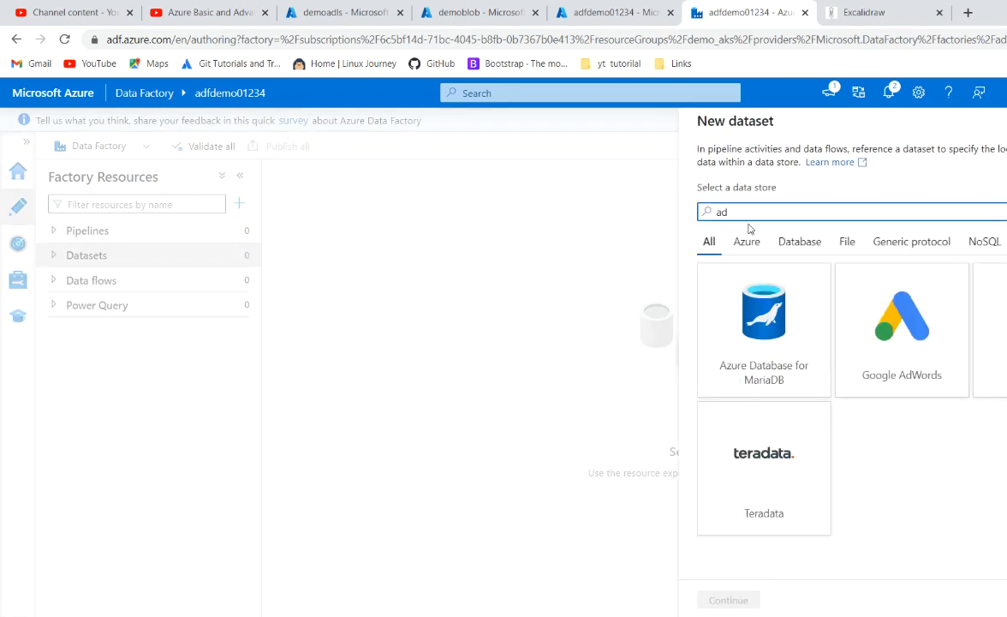
pyautogui.write('l')
pyautogui.press('BackSpace')
pyautogui.press('BackSpace')
pyautogui.press('BackSpace')
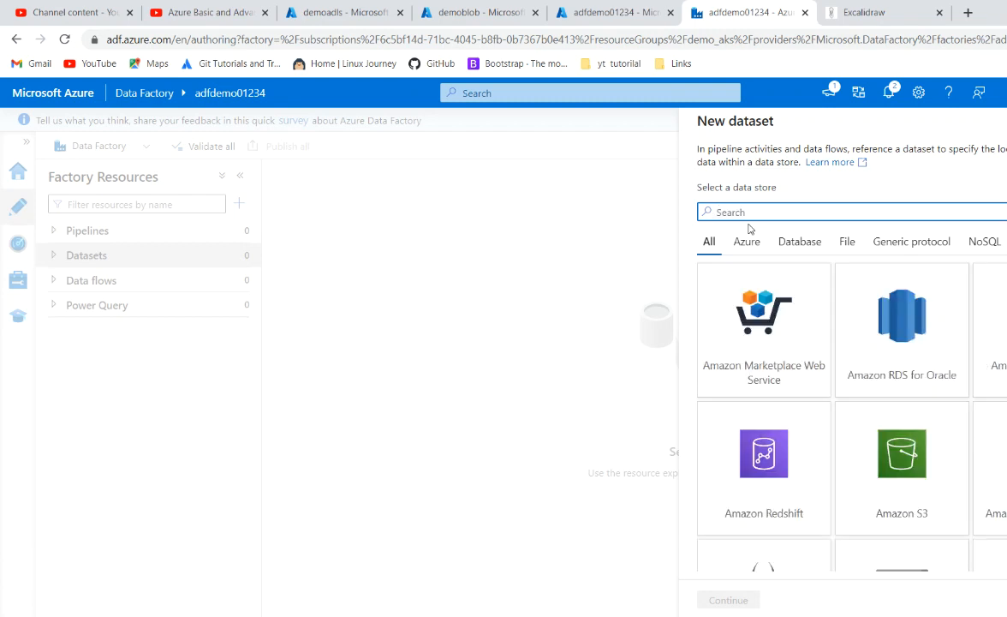
# Choose Azure Data Lake Storage Gen2 as the new dataset's data store and Binary as its format
pyautogui.write('lake')
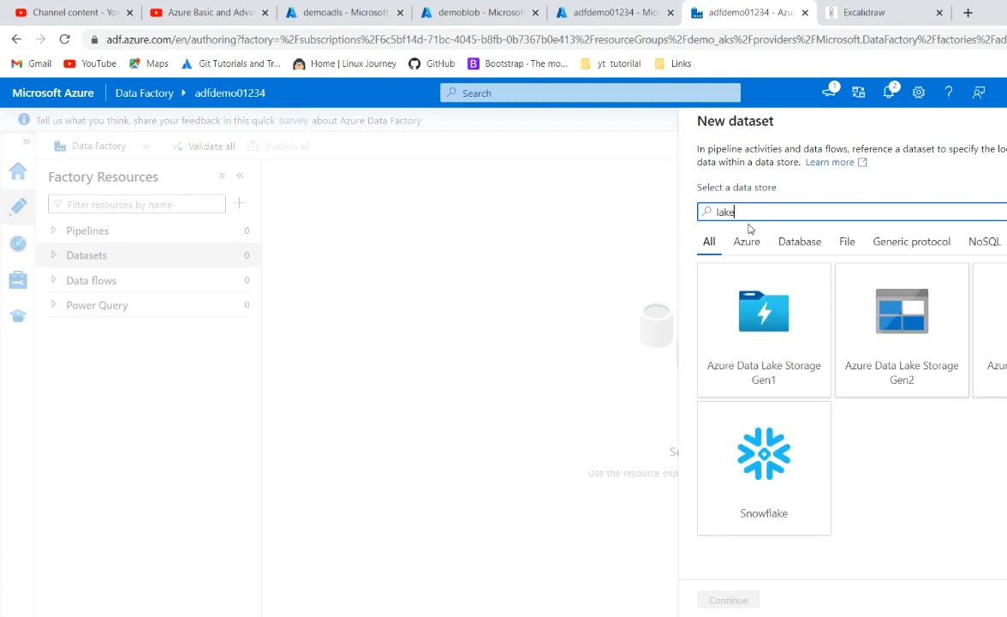
pyautogui.click(869, 325)
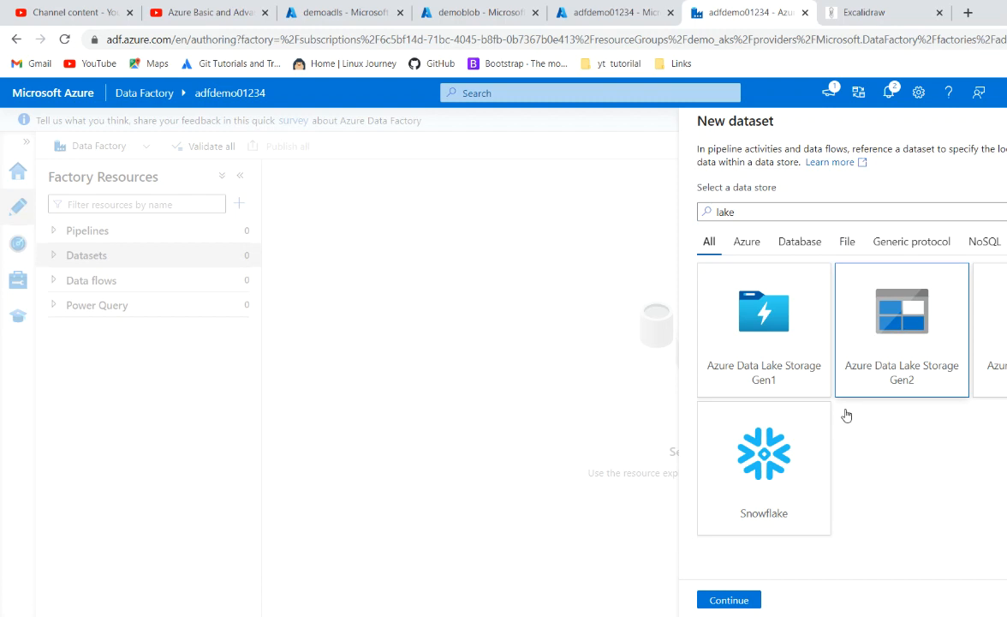
pyautogui.click(724, 599)
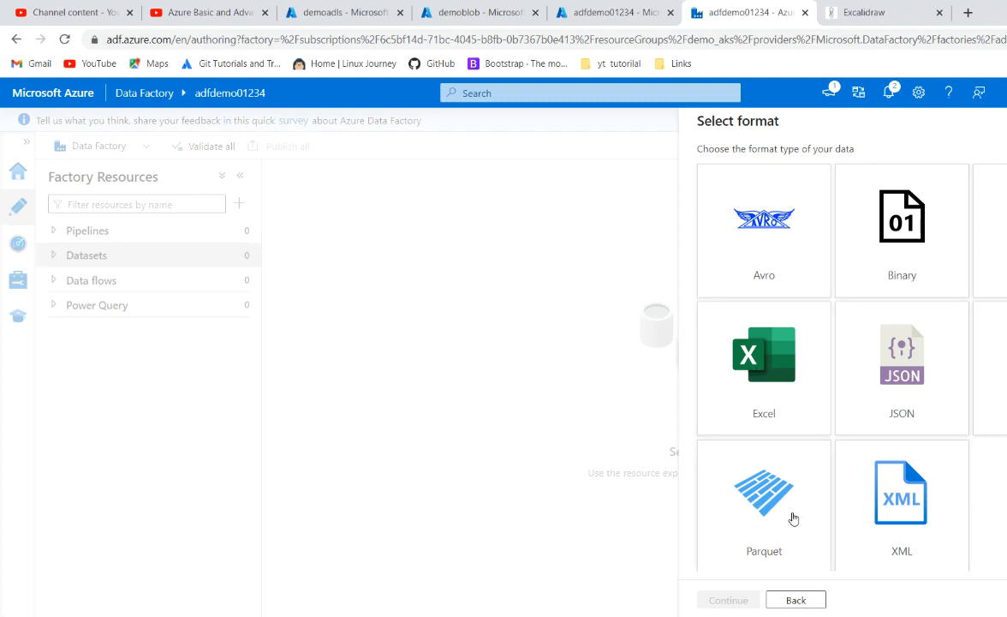
pyautogui.click(908, 244)
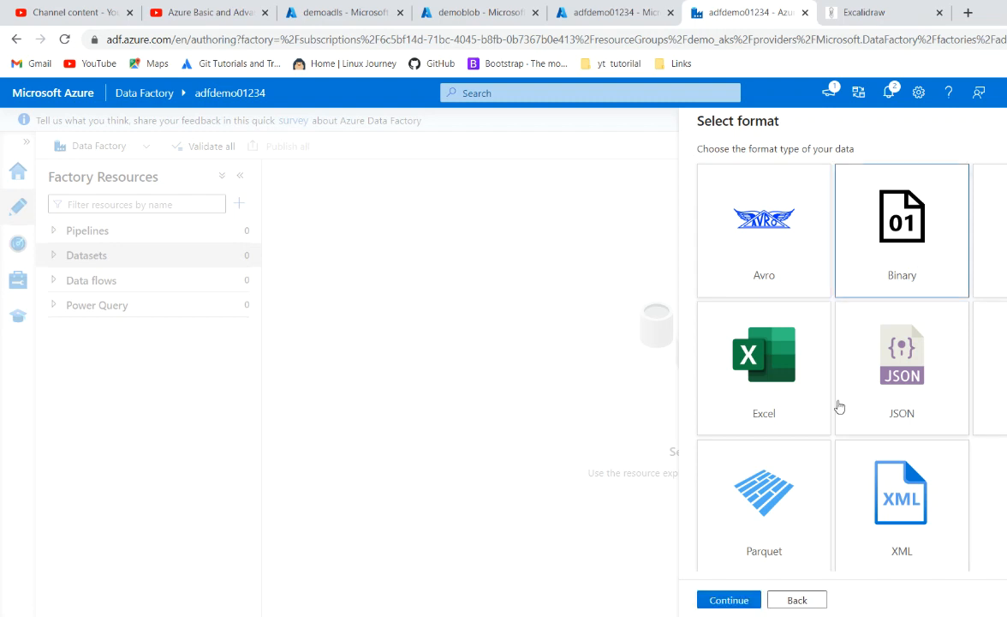
pyautogui.click(728, 600)
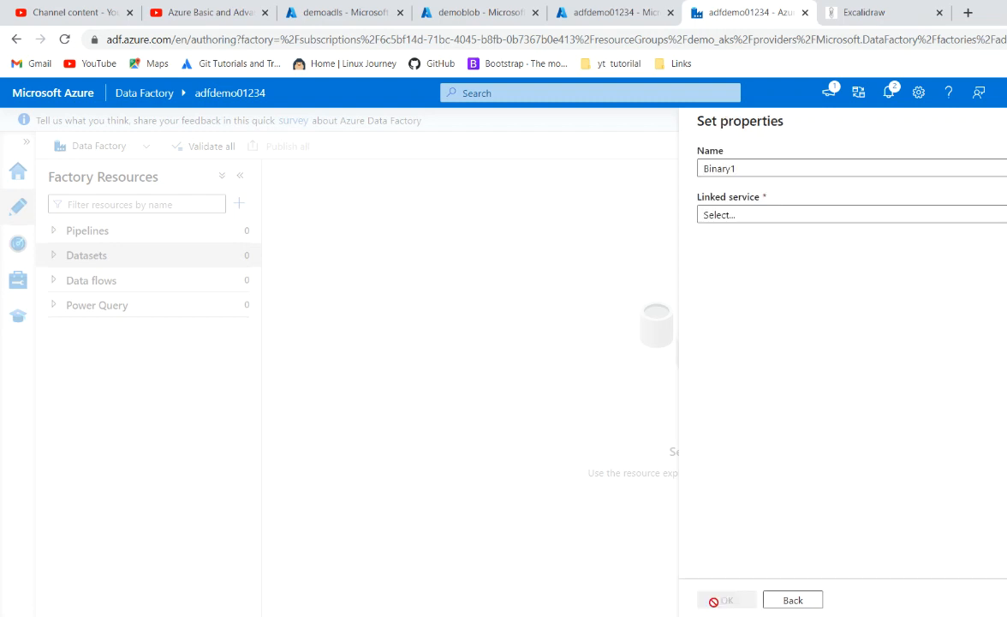
# Link the dataset to AzureDataLakeStorage1 and set its file path to the demoadls container
pyautogui.click(768, 215)
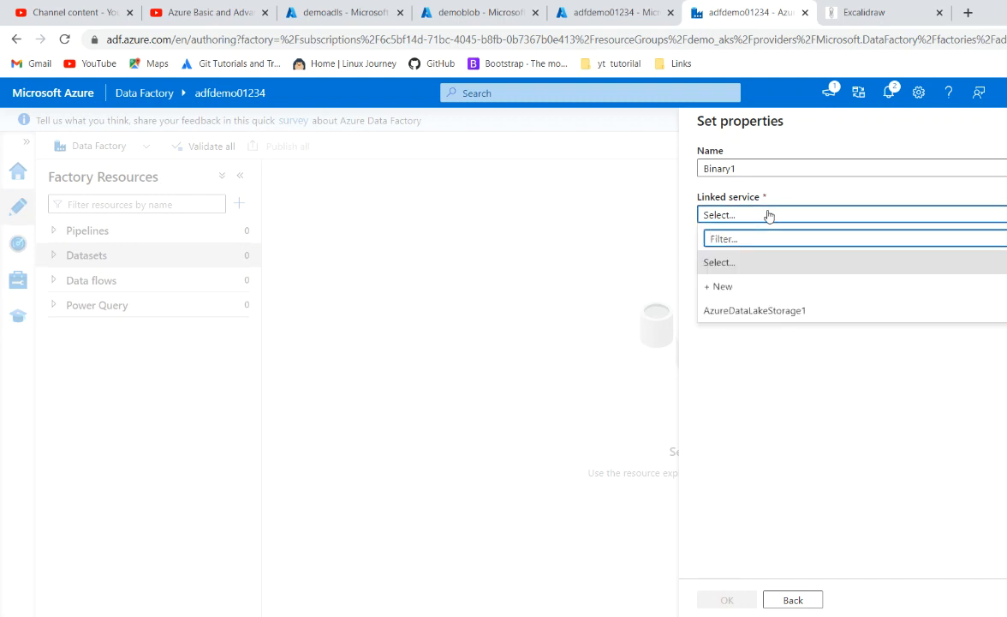
pyautogui.click(760, 309)
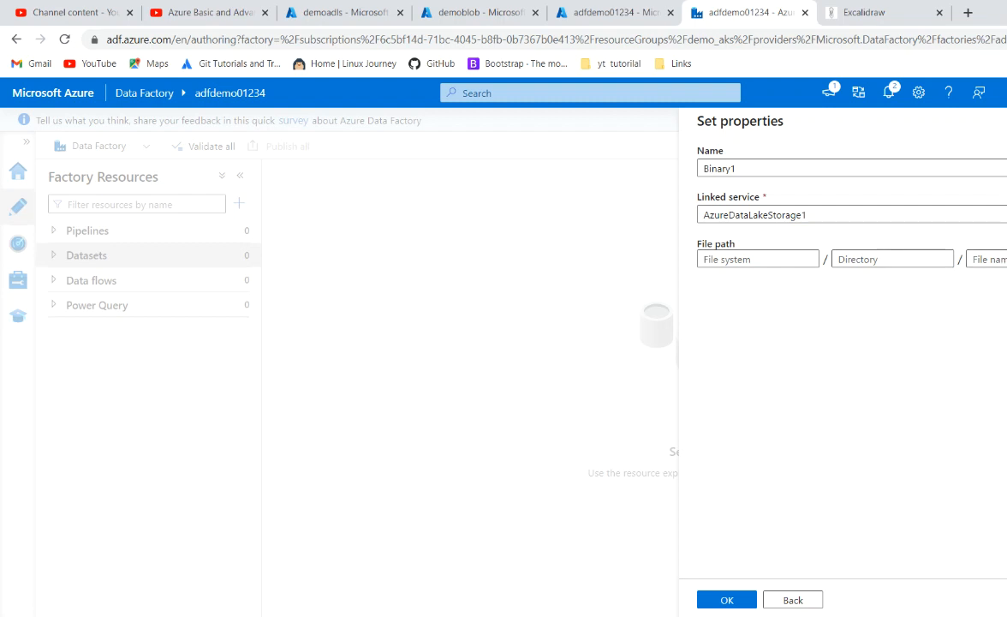
pyautogui.click(757, 207)
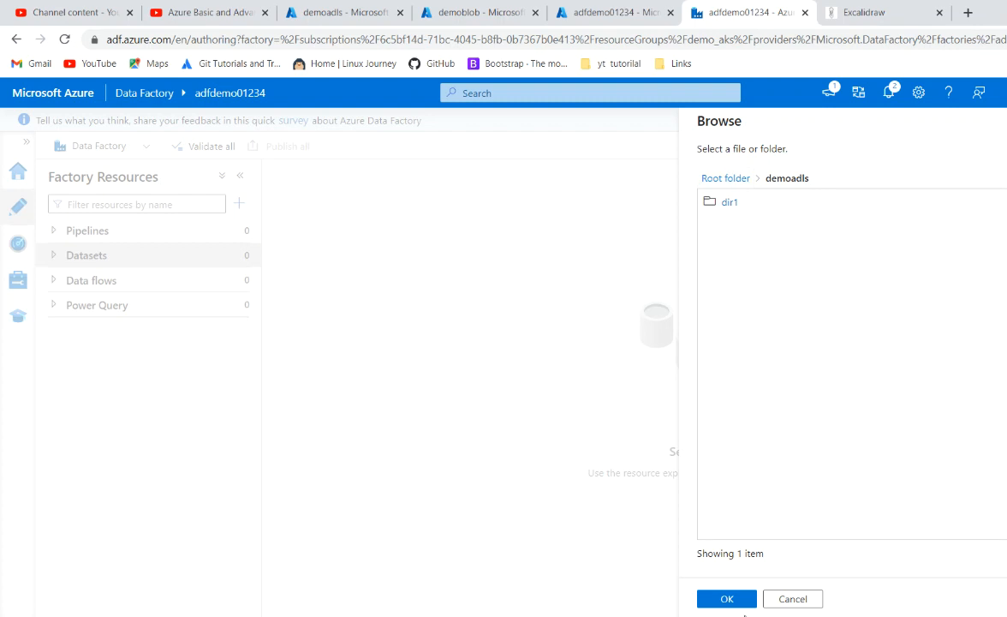
pyautogui.click(719, 599)
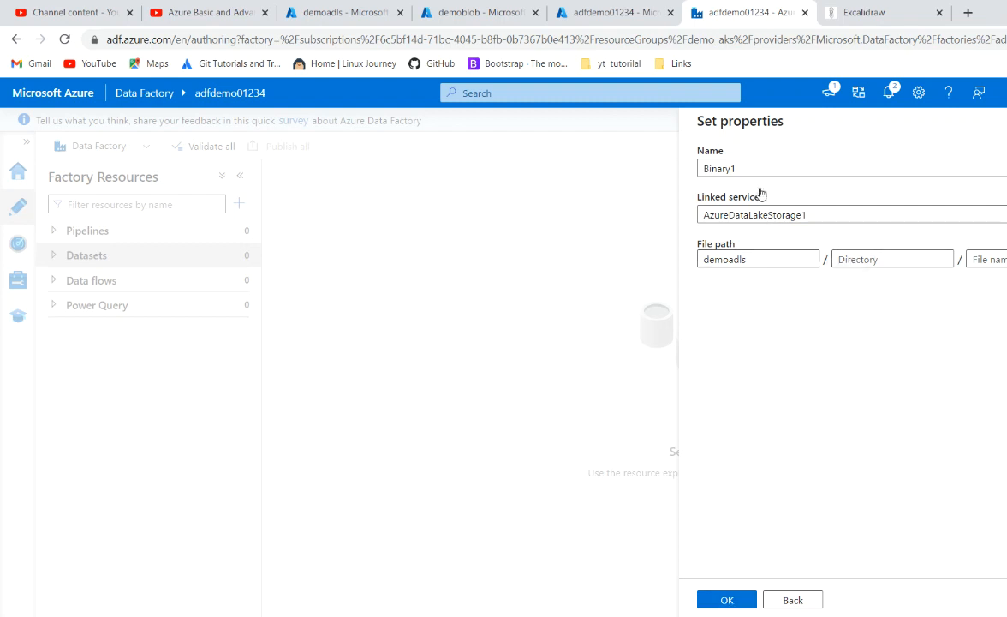
# Name the Data Lake dataset datasetadls1 and create it
pyautogui.moveTo(746, 168); pyautogui.dragTo(697, 169)
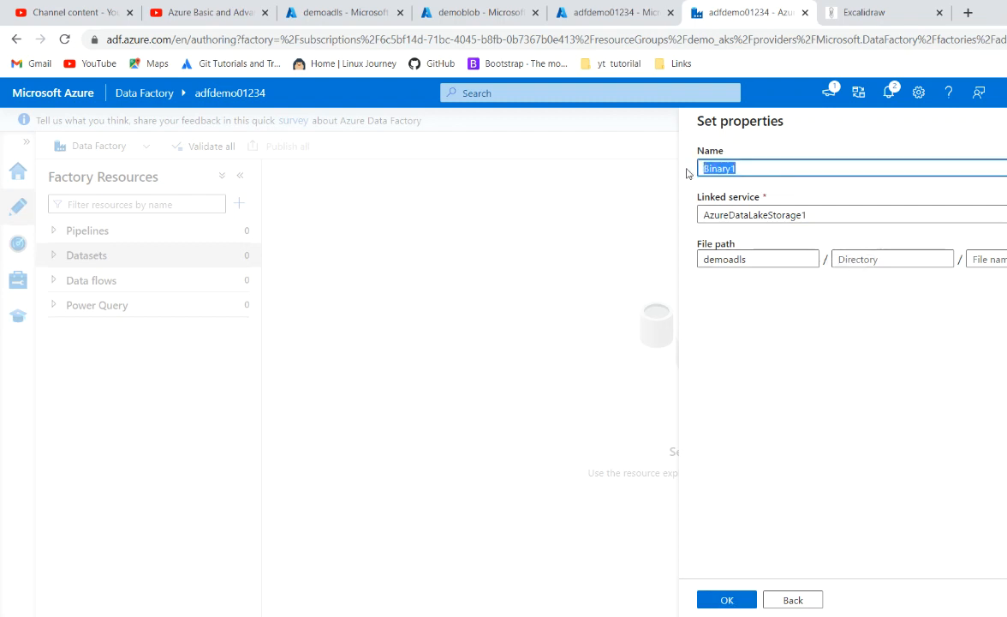
pyautogui.write('dta')
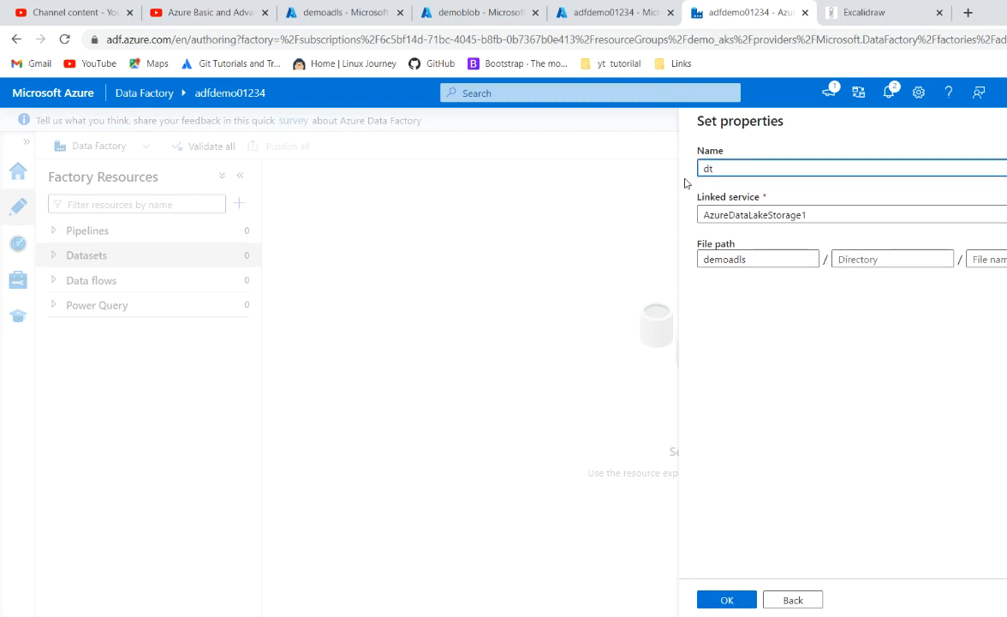
pyautogui.press('BackSpace')
pyautogui.write('atasetadls1')
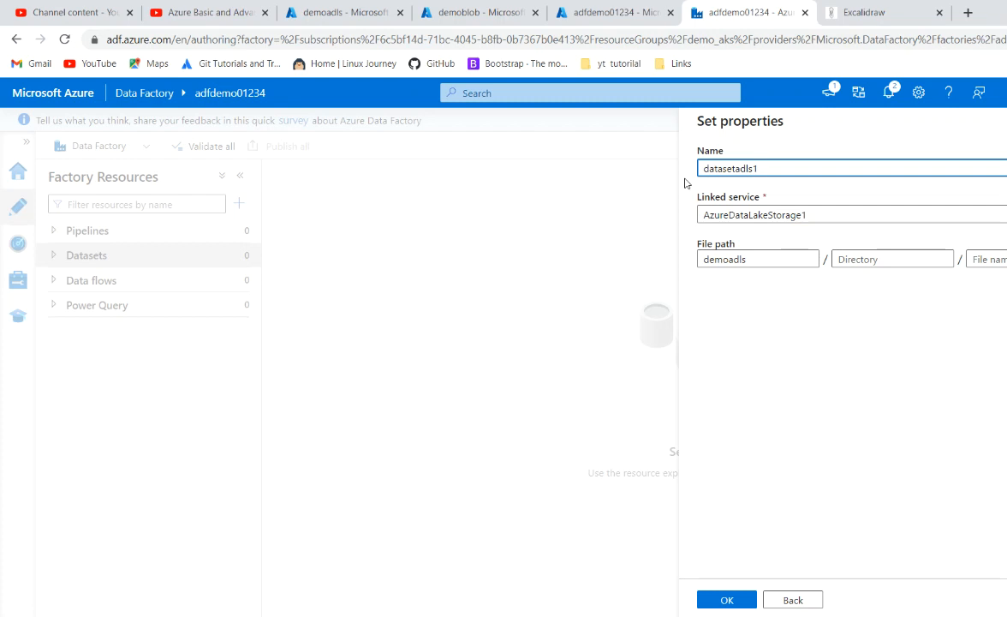
pyautogui.click(722, 599)
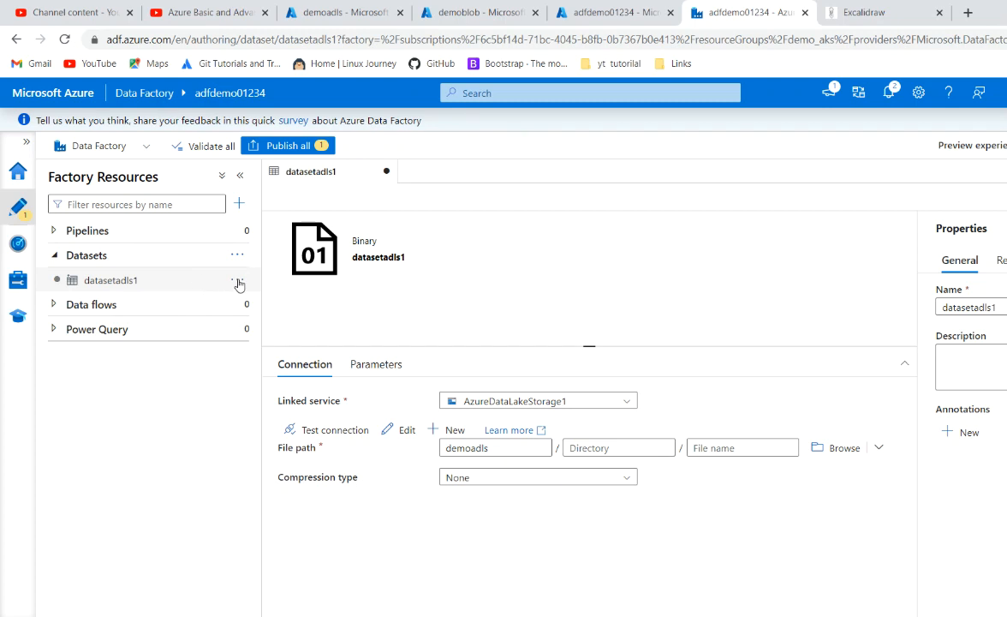
# Start a second dataset with Azure Blob Storage as the data store and Binary as the format
pyautogui.click(239, 281)
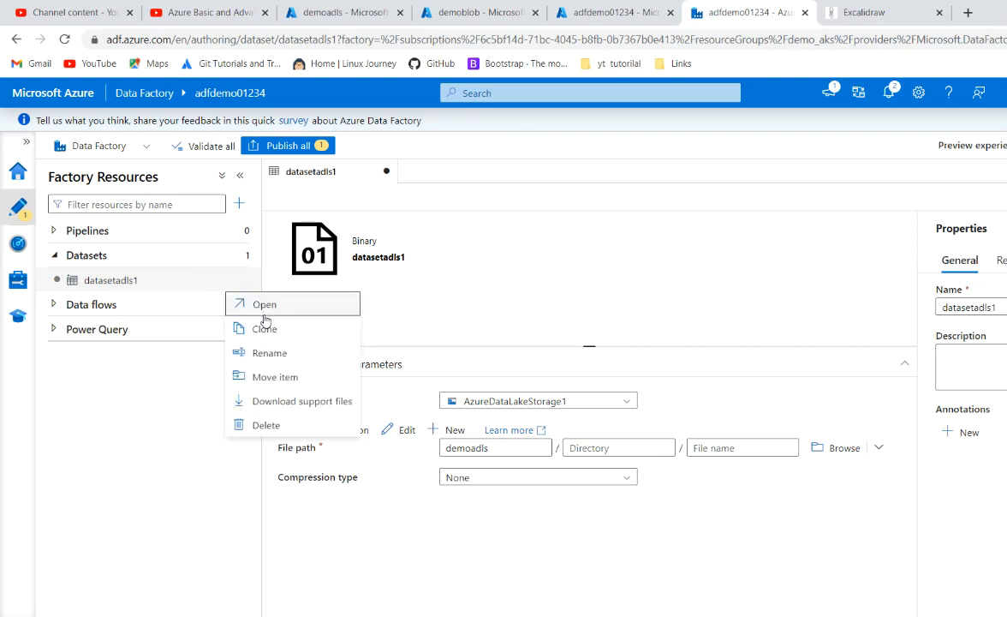
pyautogui.click(241, 256)
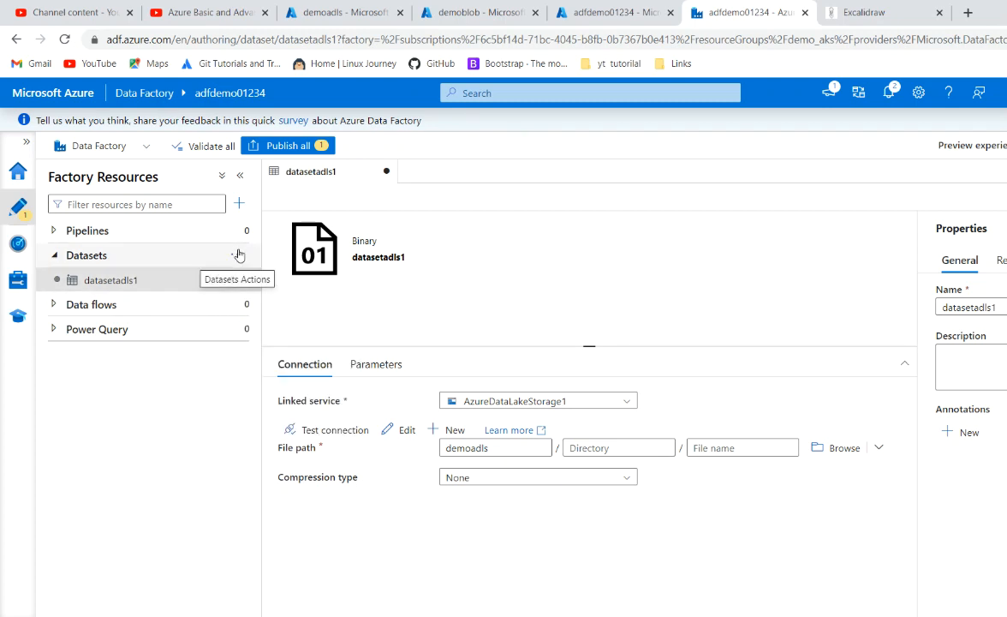
pyautogui.click(241, 254)
pyautogui.click(270, 275)
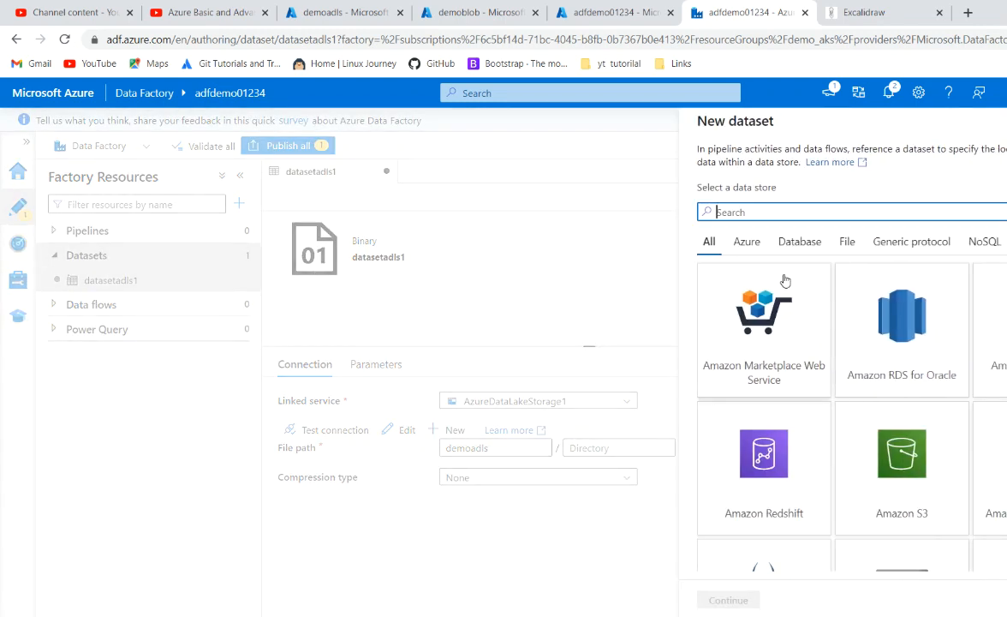
pyautogui.write('blob')
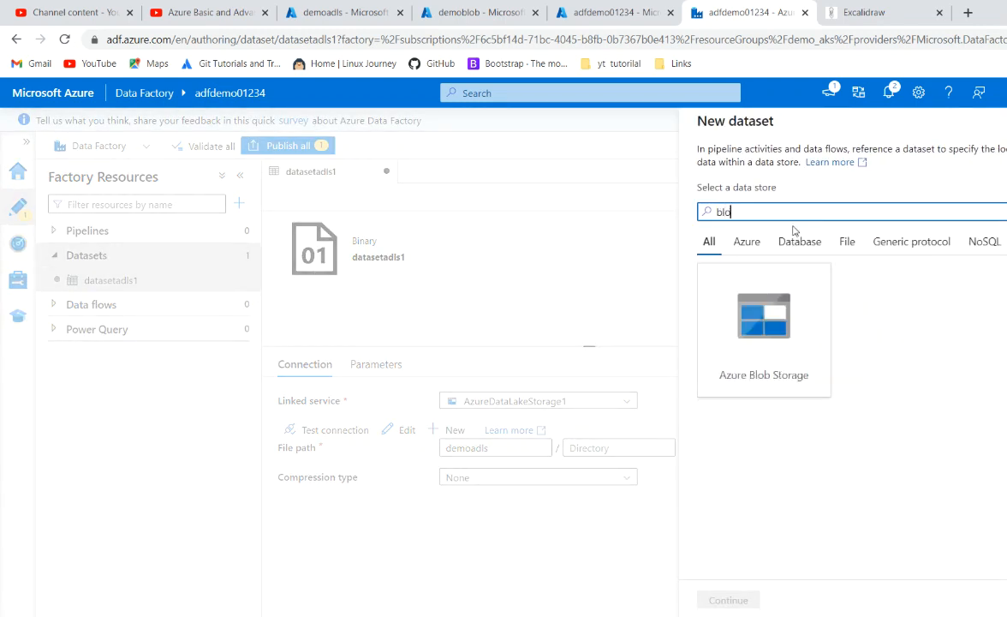
pyautogui.click(779, 333)
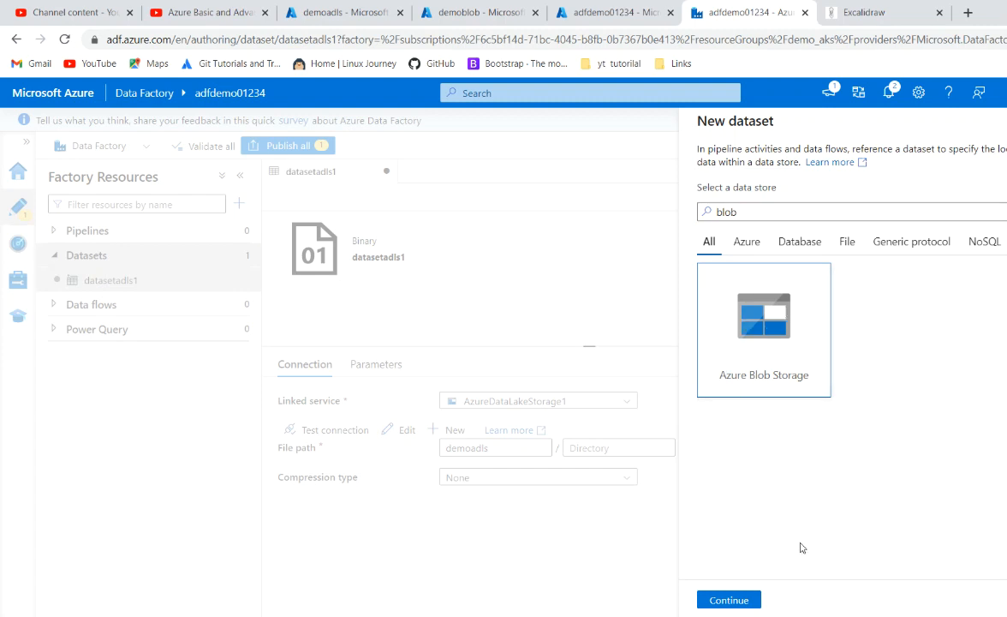
pyautogui.click(727, 599)
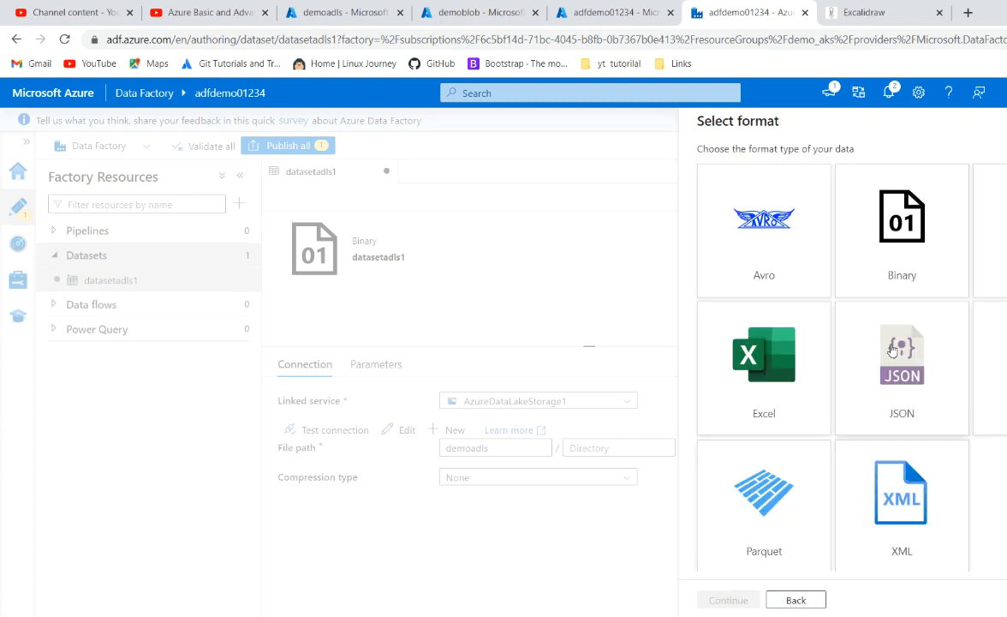
pyautogui.click(899, 266)
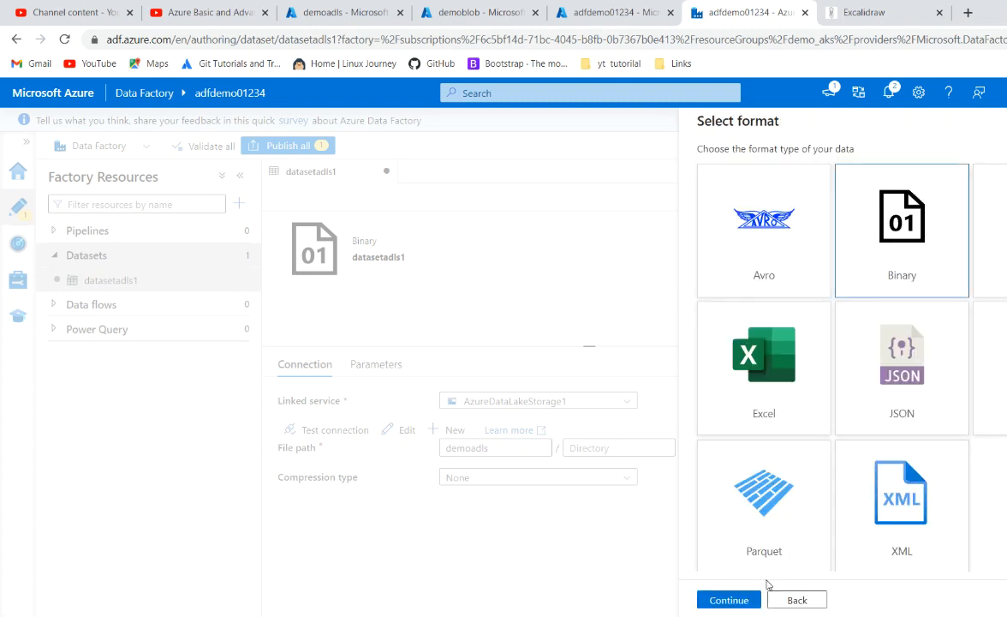
pyautogui.click(726, 602)
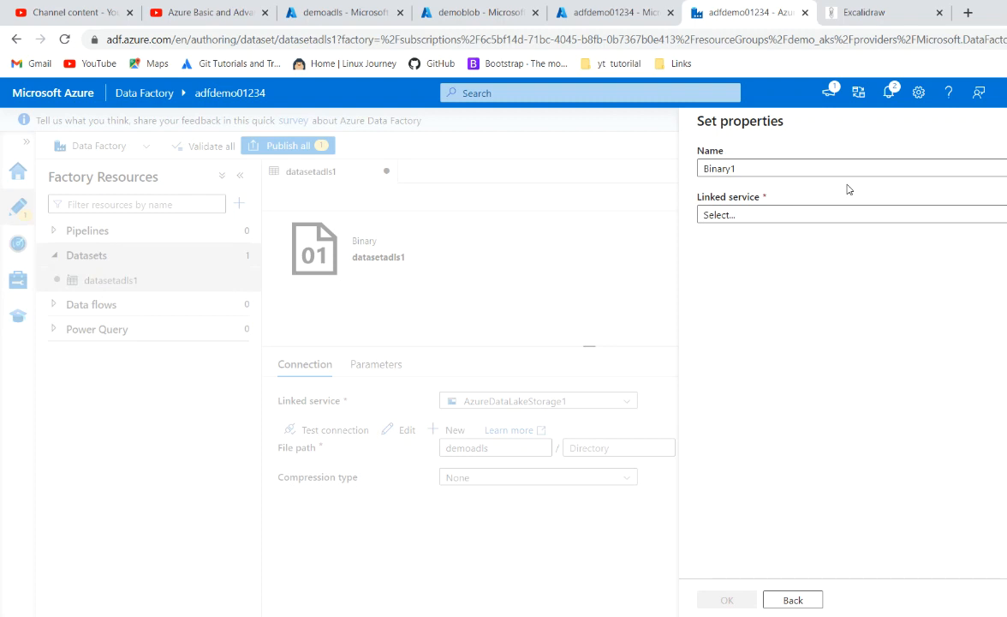
# Name the second dataset datasetblob1 and link it to AzureBlobStorage1
pyautogui.moveTo(764, 166); pyautogui.dragTo(604, 165)
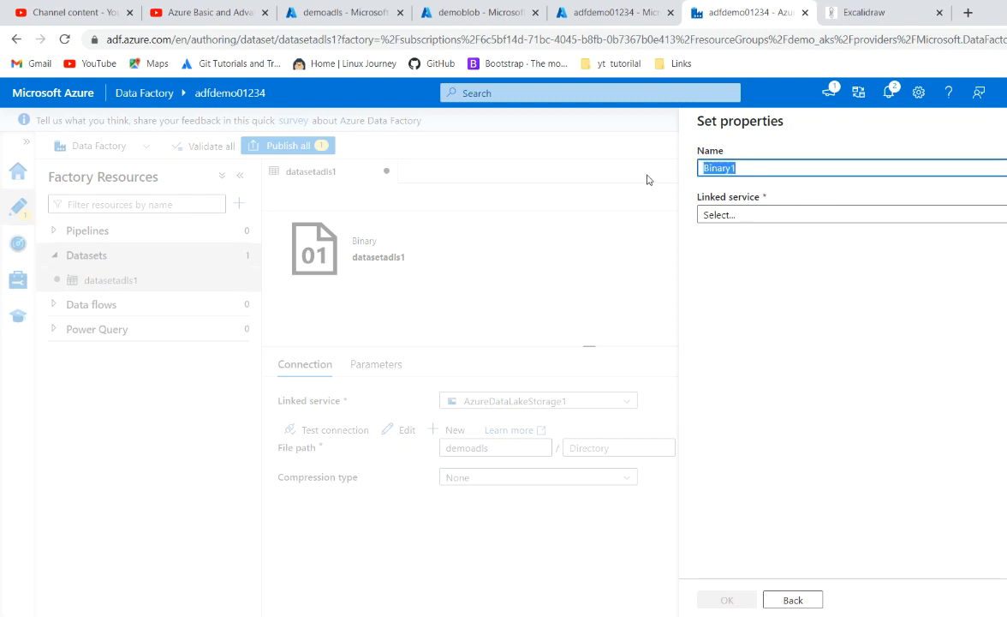
pyautogui.write('data')
pyautogui.write('setblob1')
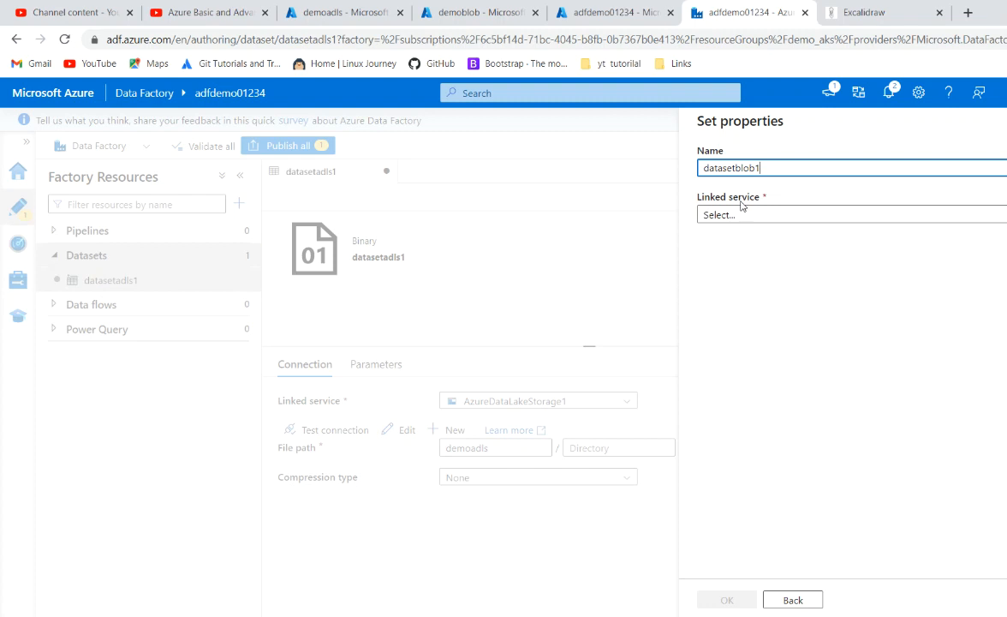
pyautogui.click(716, 214)
pyautogui.click(736, 310)
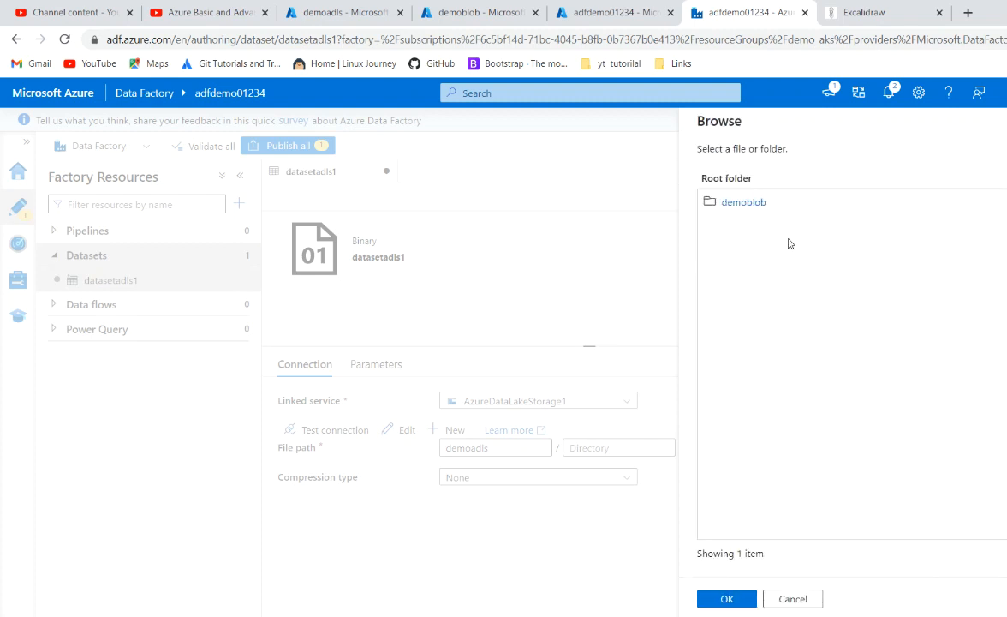
# Set the blob dataset's file path to the demoblob container and create the dataset
pyautogui.click(724, 210)
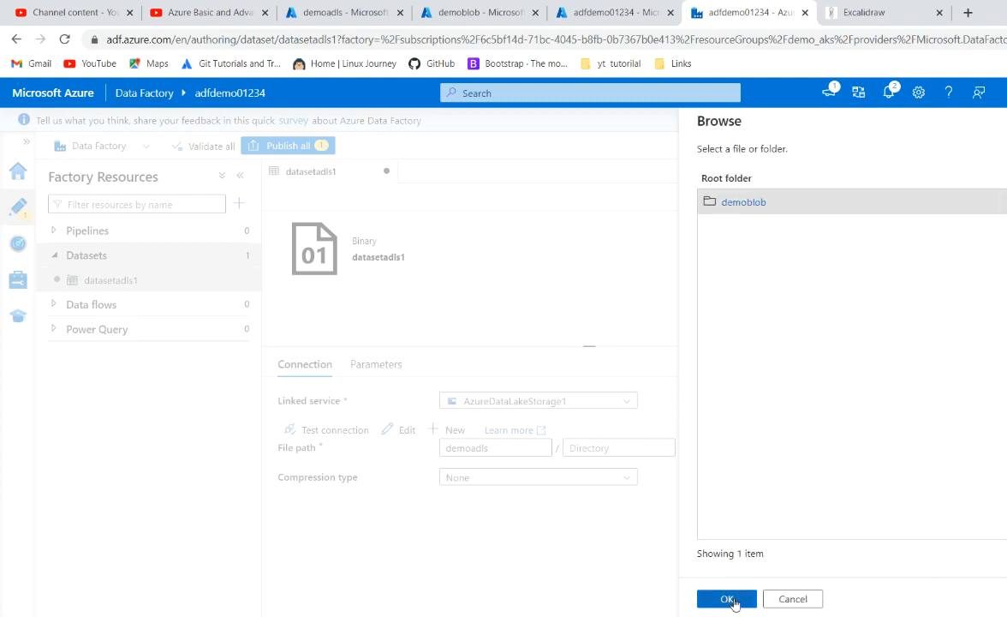
pyautogui.click(729, 598)
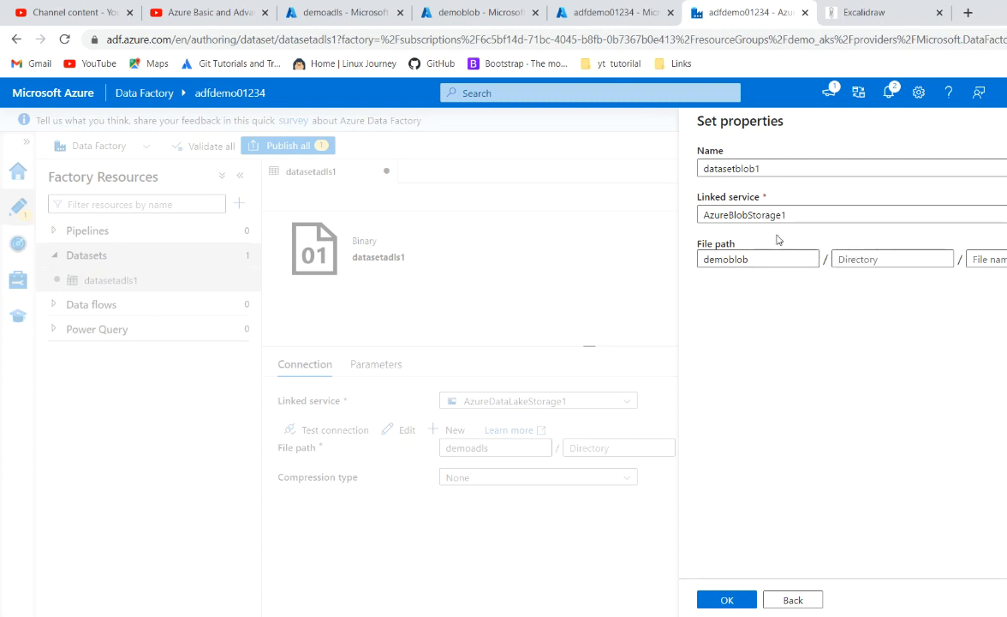
pyautogui.click(726, 602)
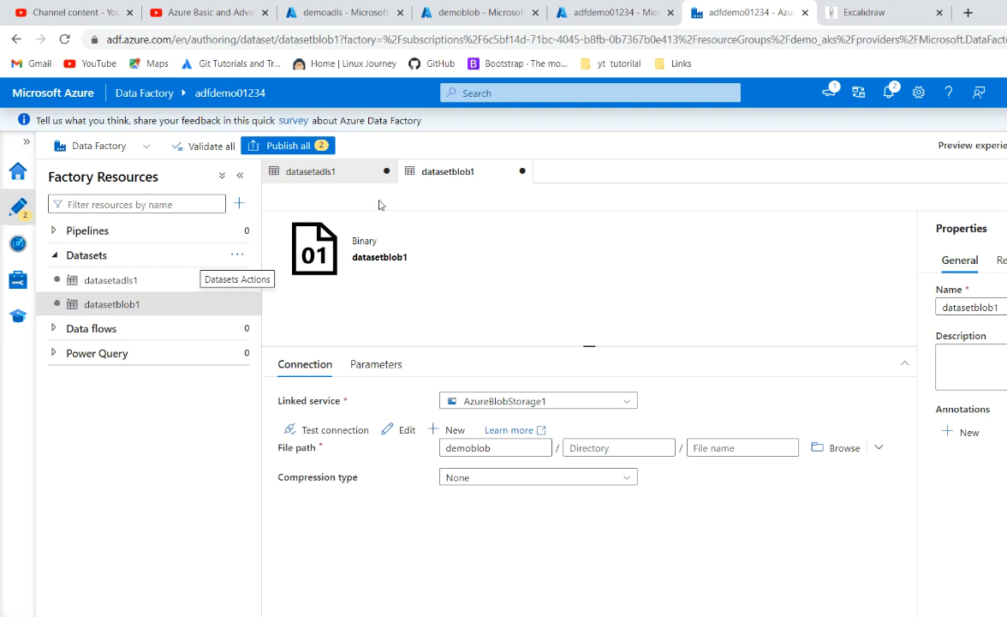
# Publish the pending datasets datasetadls1 and datasetblob1, and validate the whole factory from the linked services page
pyautogui.click(317, 149)
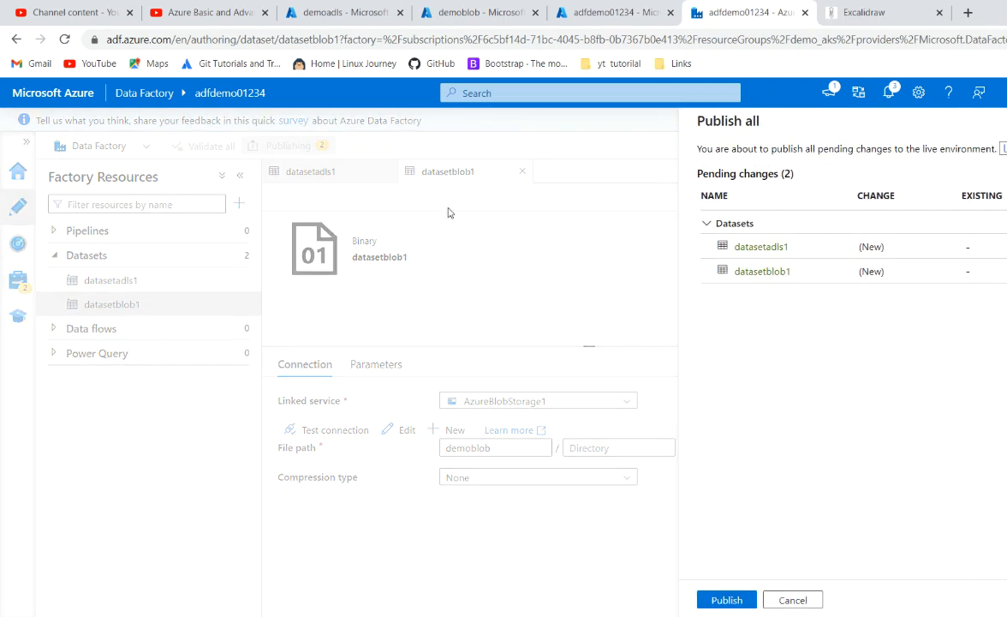
pyautogui.click(726, 600)
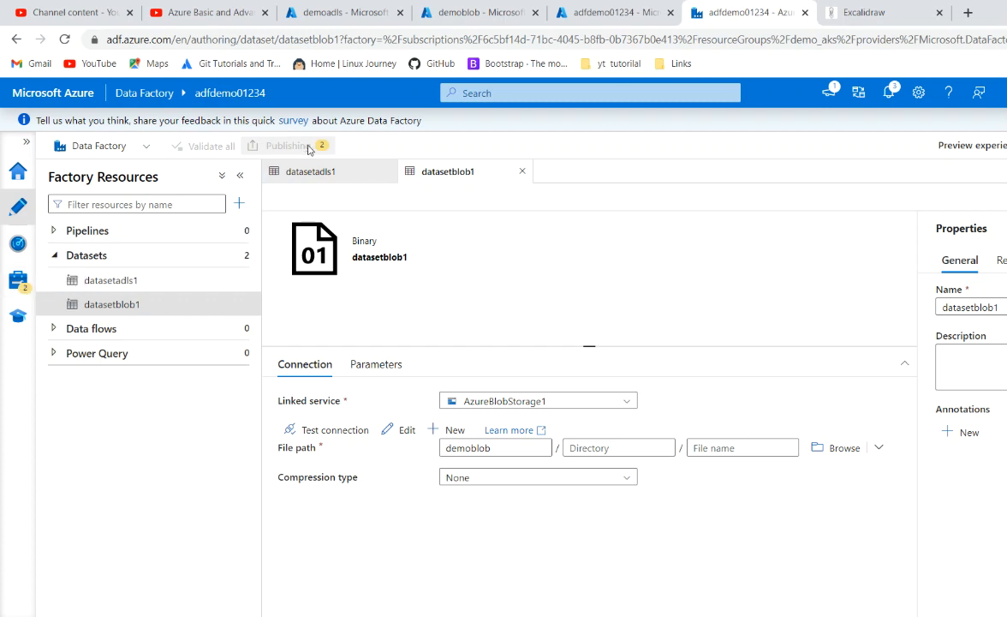
pyautogui.click(16, 285)
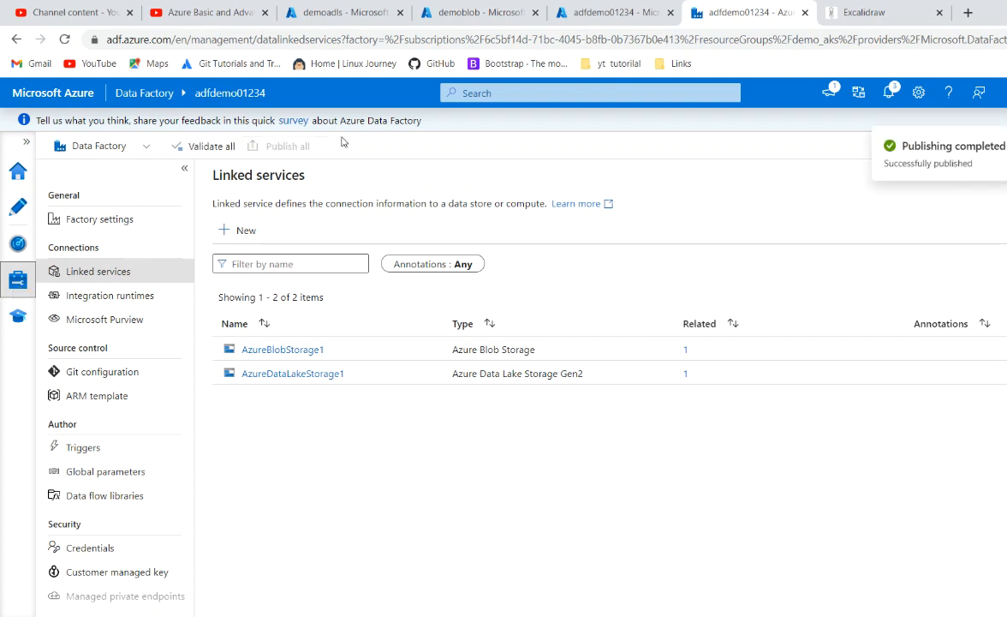
pyautogui.click(206, 151)
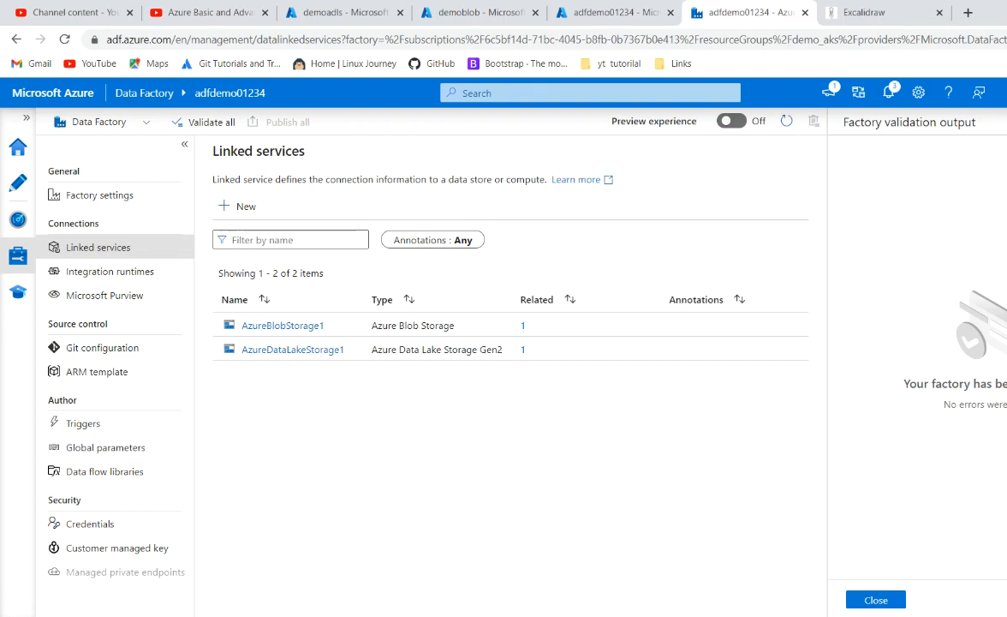
pyautogui.click(877, 598)
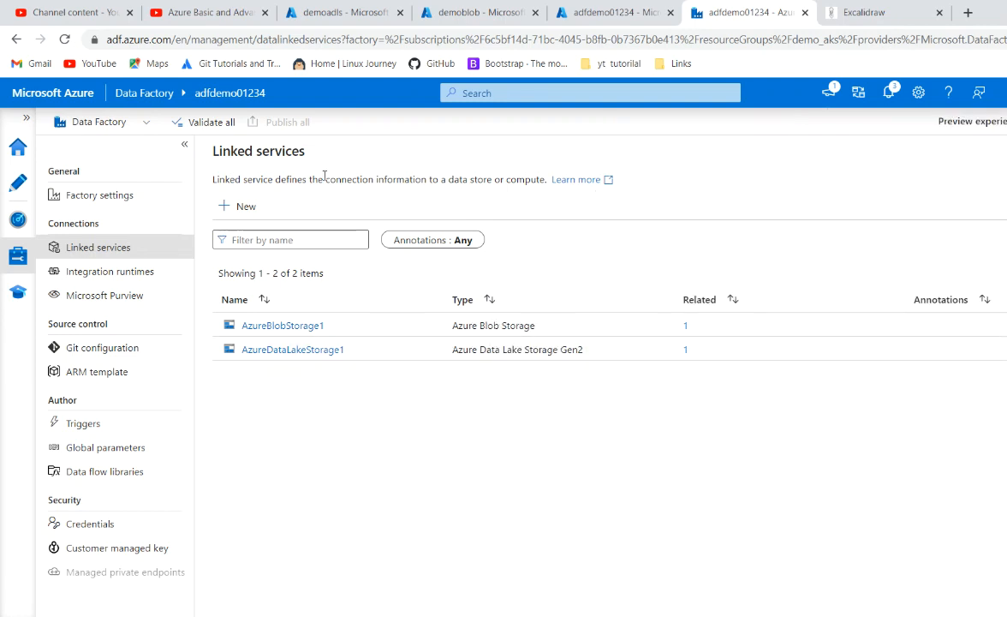
# Create a new pipeline in the factory's authoring workspace and expand its editor to full view
pyautogui.click(14, 186)
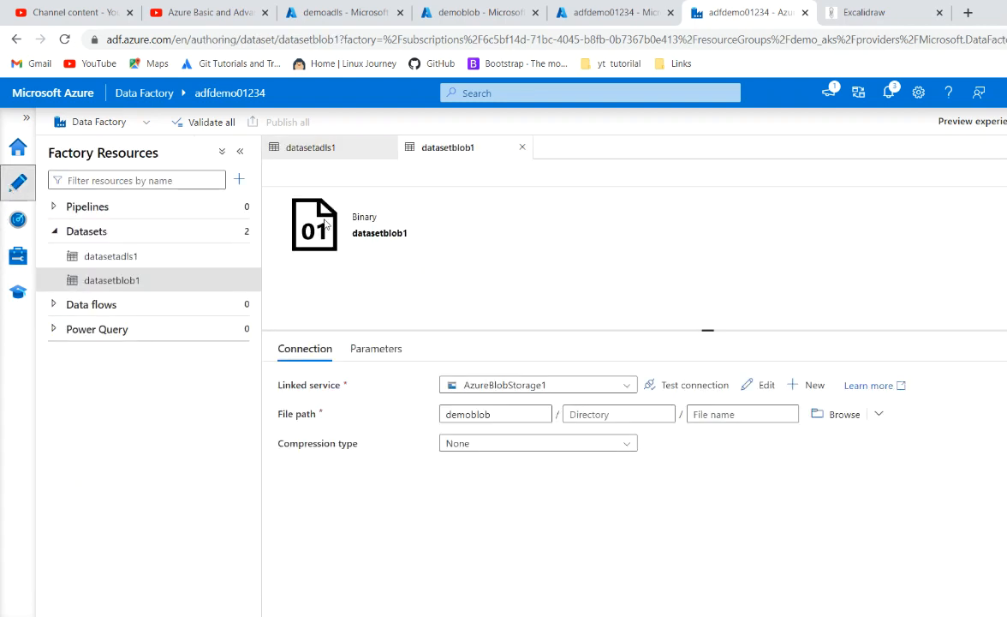
pyautogui.click(53, 232)
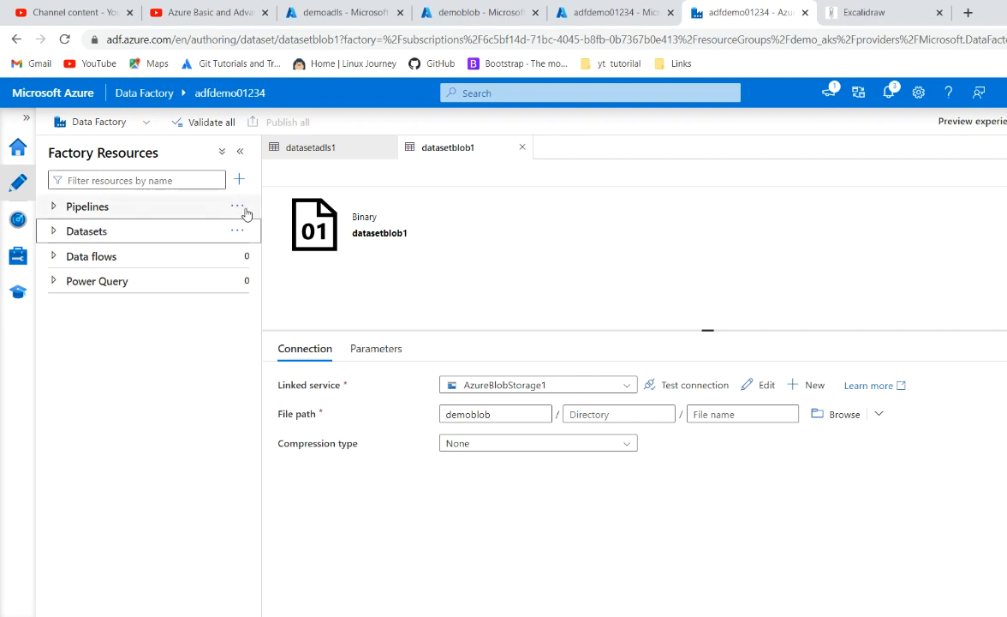
pyautogui.click(236, 207)
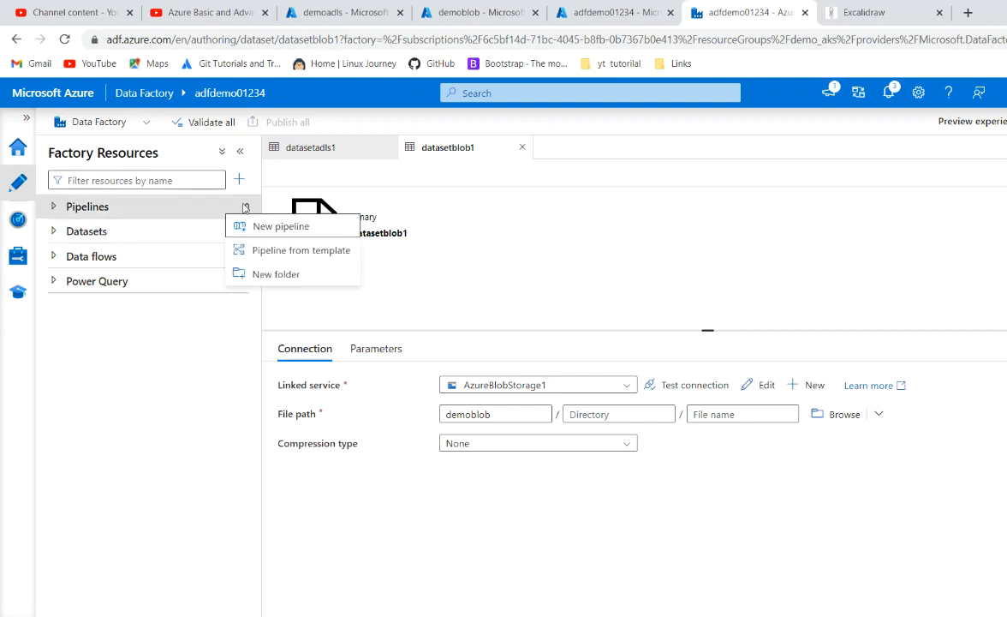
pyautogui.click(293, 230)
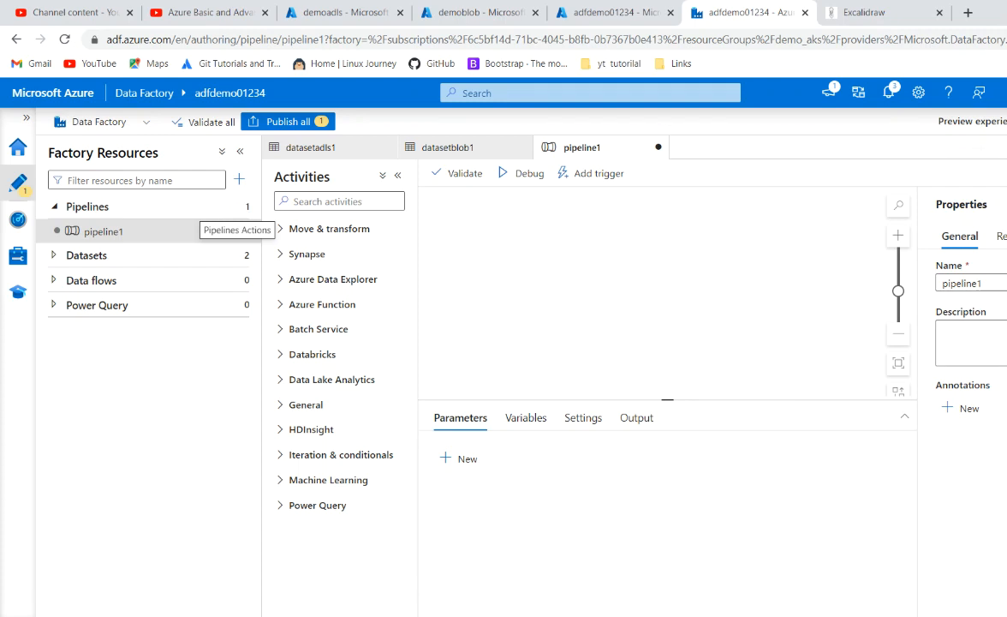
pyautogui.click(1004, 147)
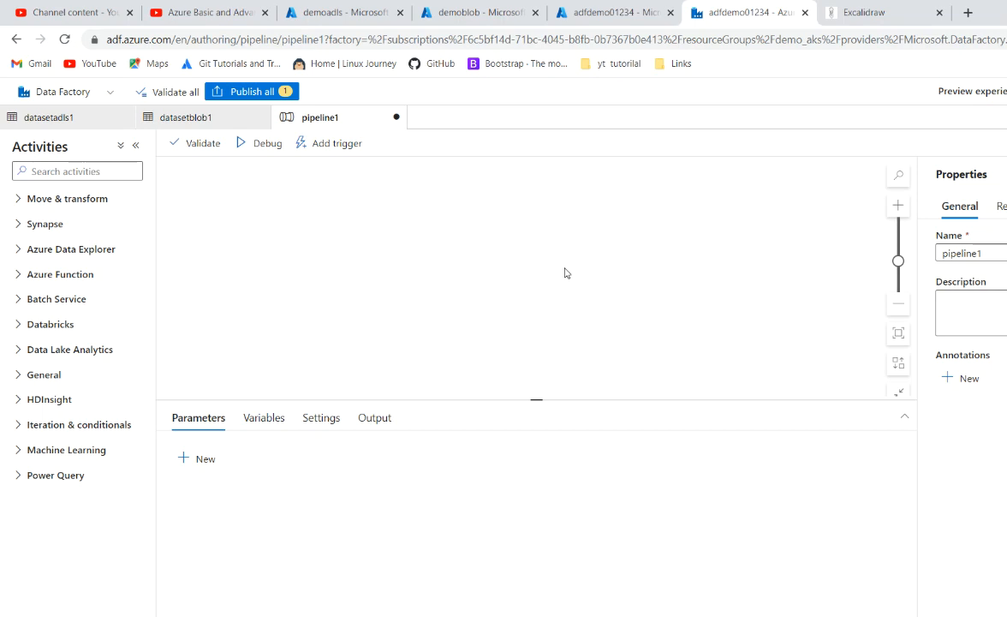
pyautogui.click(17, 199)
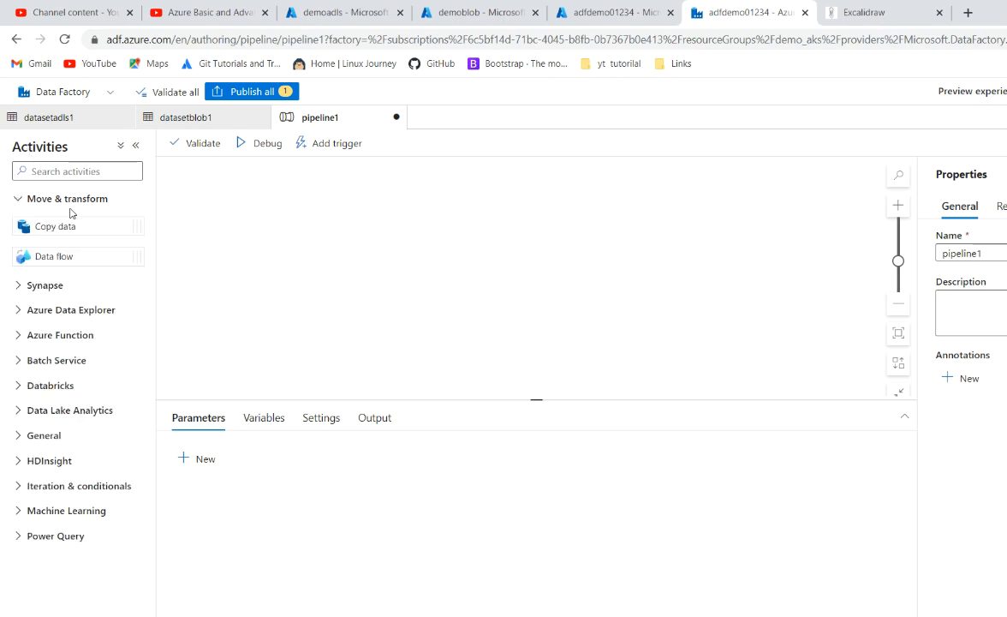
pyautogui.click(24, 199)
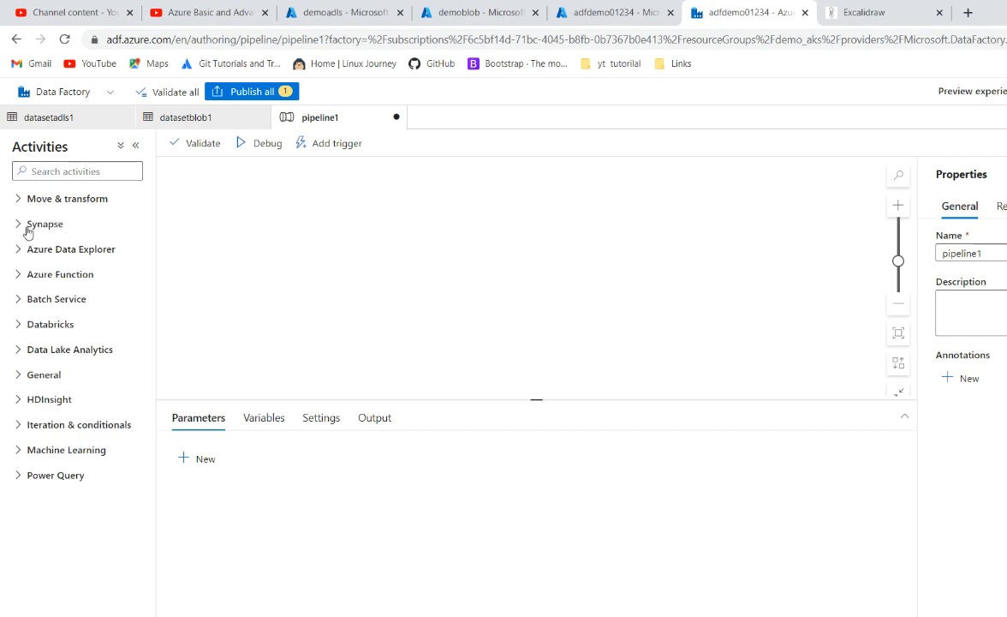
pyautogui.click(18, 226)
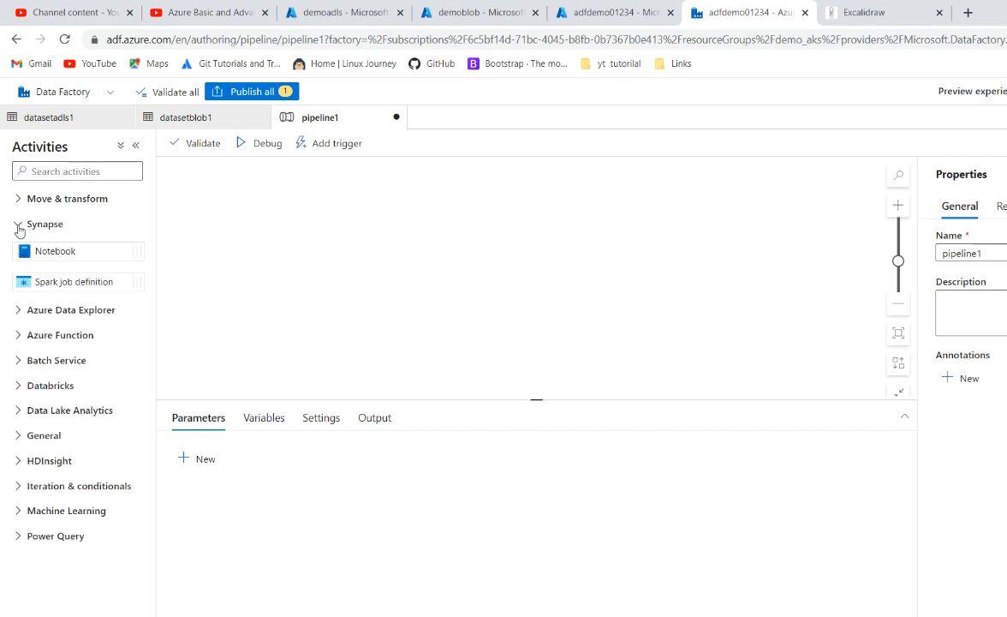
pyautogui.click(18, 226)
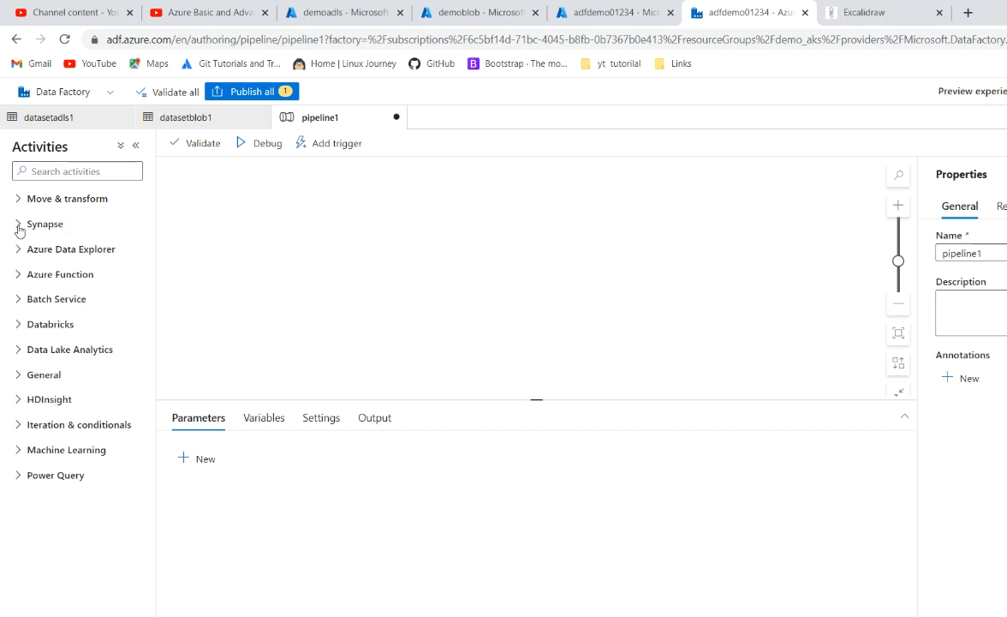
pyautogui.click(18, 298)
pyautogui.click(18, 298)
# Add a Copy data activity from Move & transform to the pipeline and name it datamigrationdemo
pyautogui.click(17, 198)
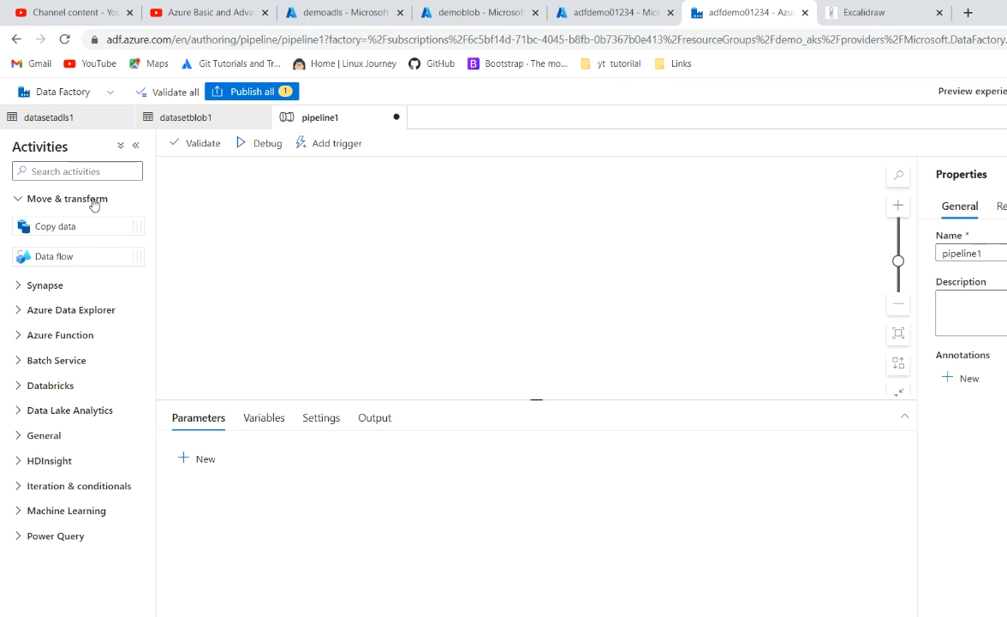
pyautogui.moveTo(49, 226); pyautogui.dragTo(518, 242)
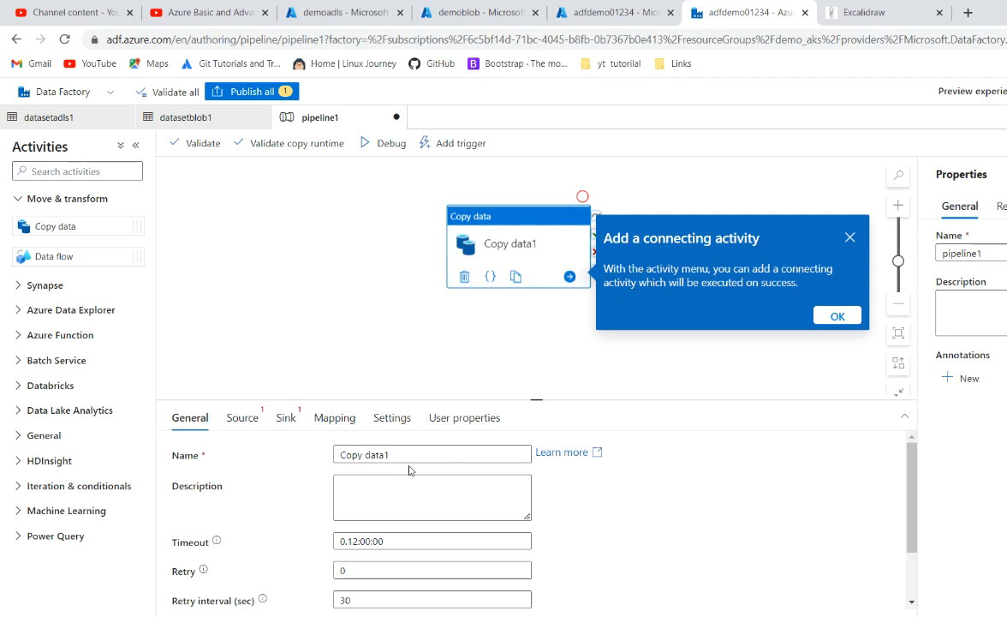
pyautogui.moveTo(406, 452); pyautogui.dragTo(316, 459)
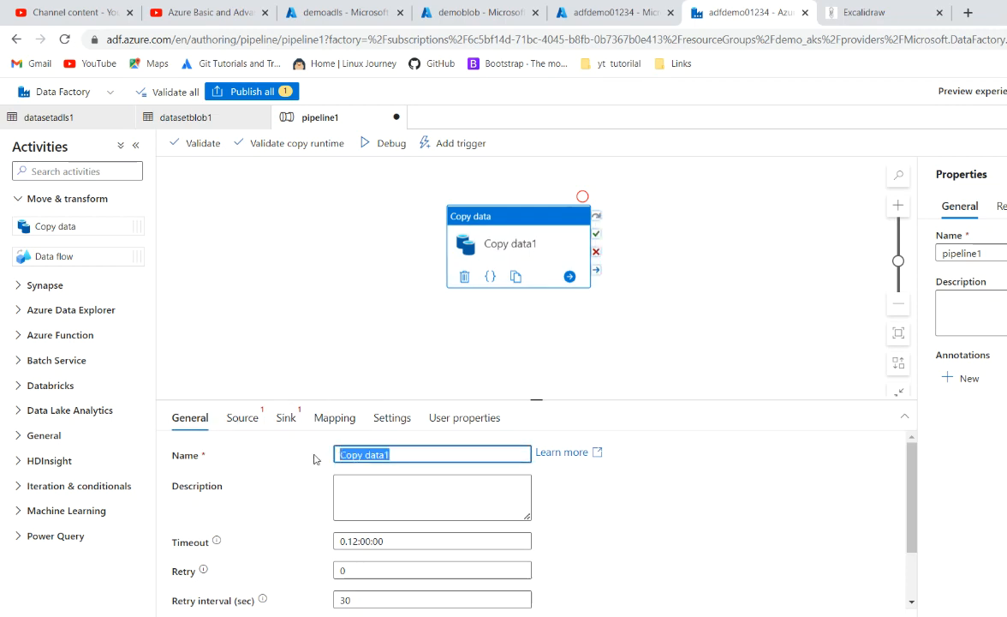
pyautogui.write('dar')
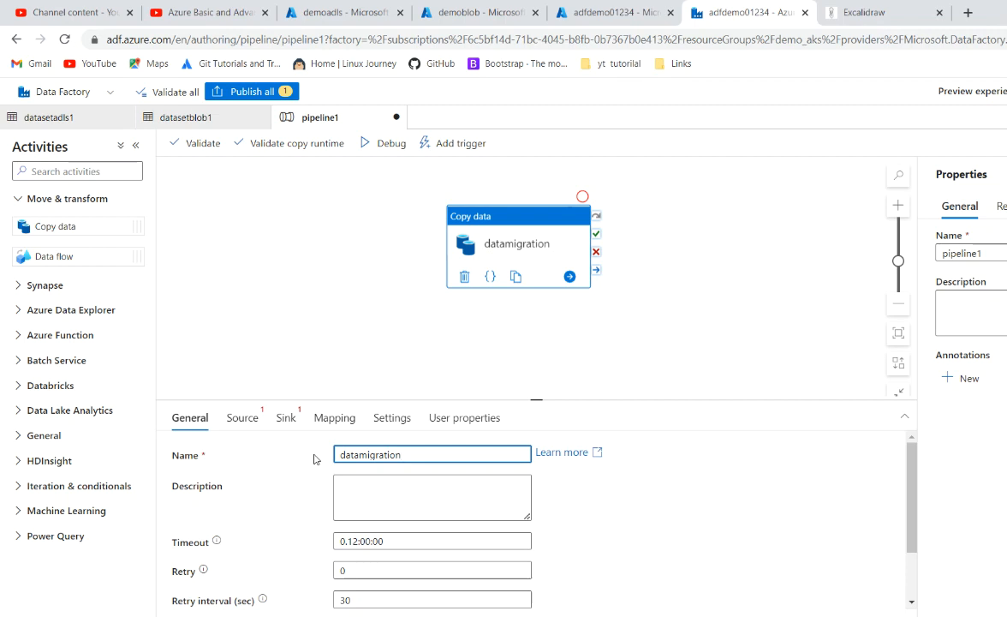
pyautogui.write('demo')
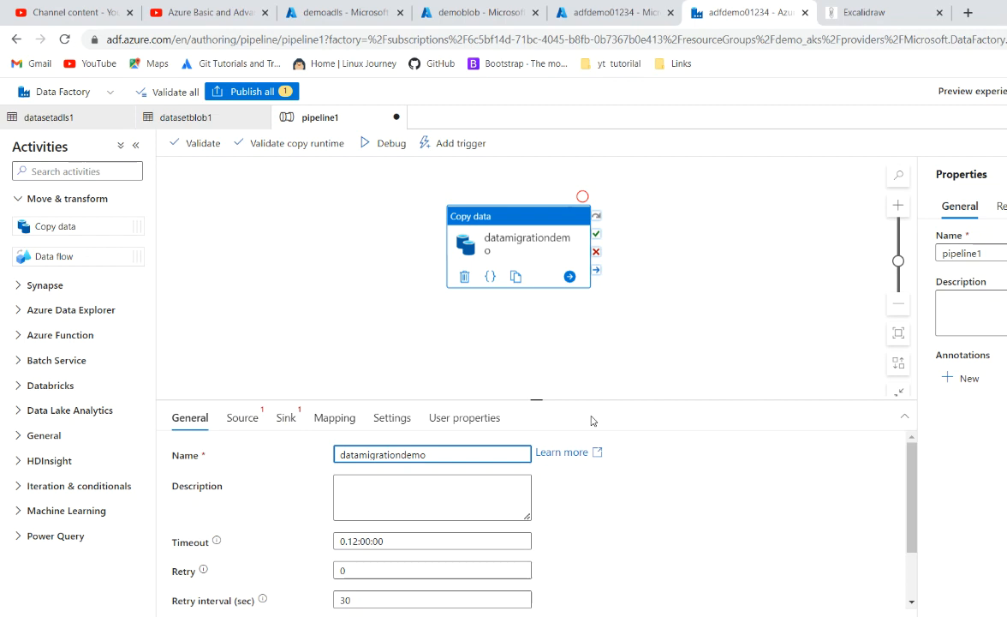
pyautogui.moveTo(910, 482); pyautogui.dragTo(935, 399)
# Set the copy activity's source dataset to datasetadls1
pyautogui.click(241, 418)
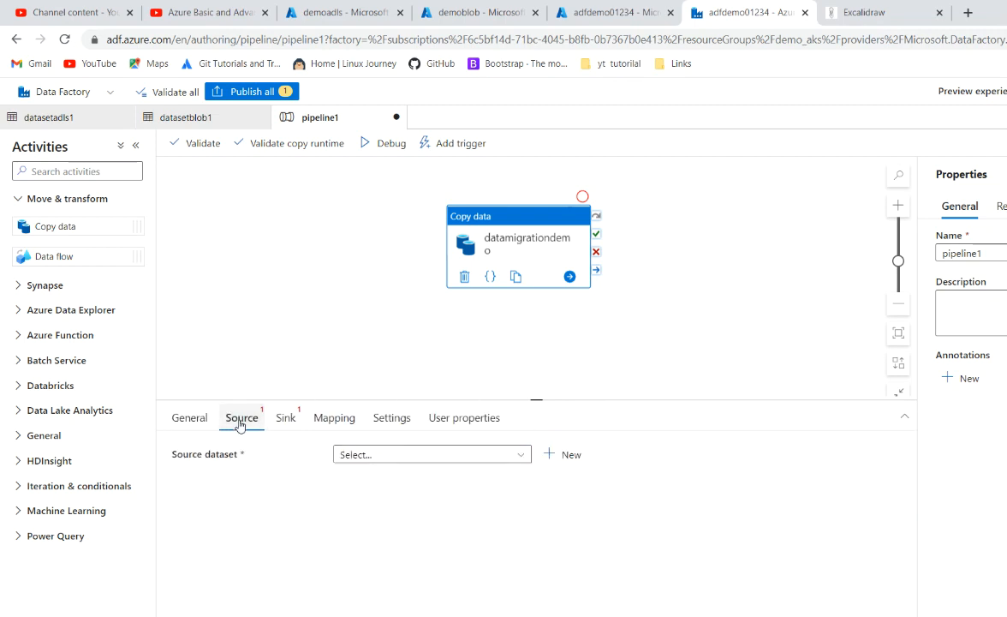
pyautogui.click(462, 455)
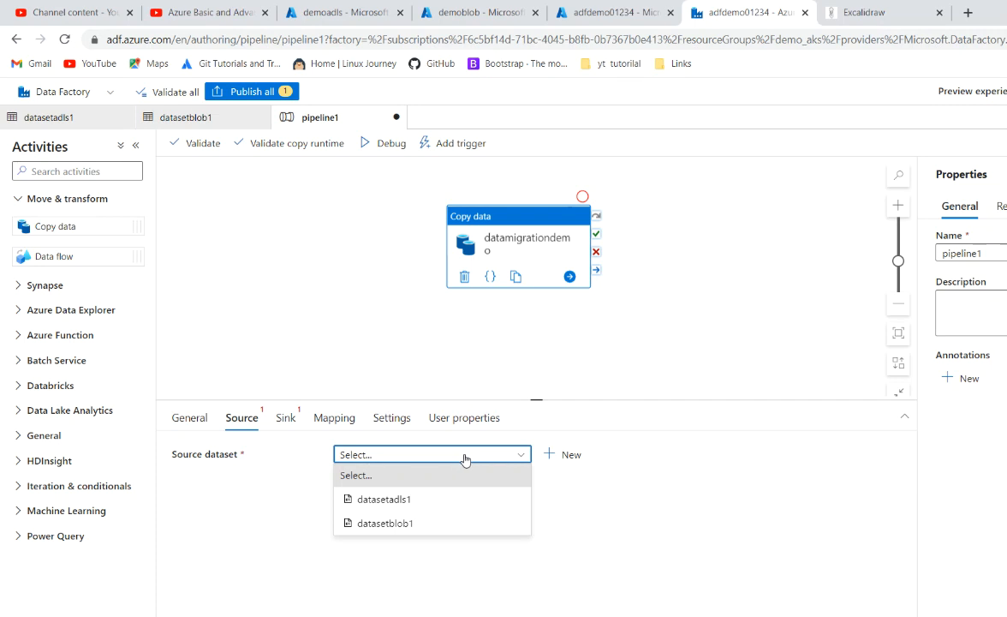
pyautogui.click(413, 507)
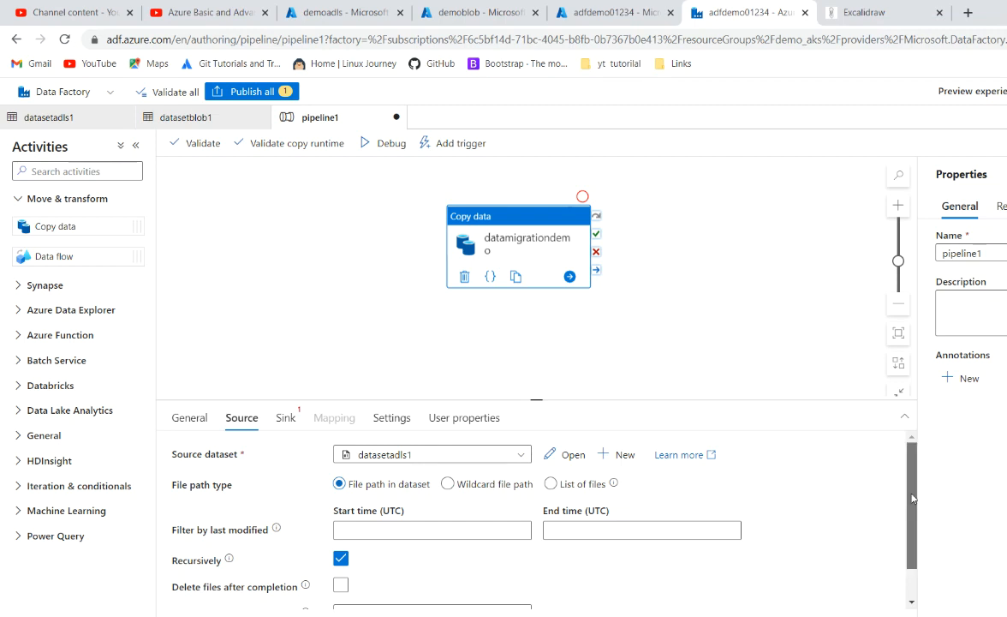
pyautogui.scroll(-1, 912, 498)
pyautogui.scroll(1, 912, 495)
# Set the copy activity's sink dataset to datasetblob1
pyautogui.click(286, 418)
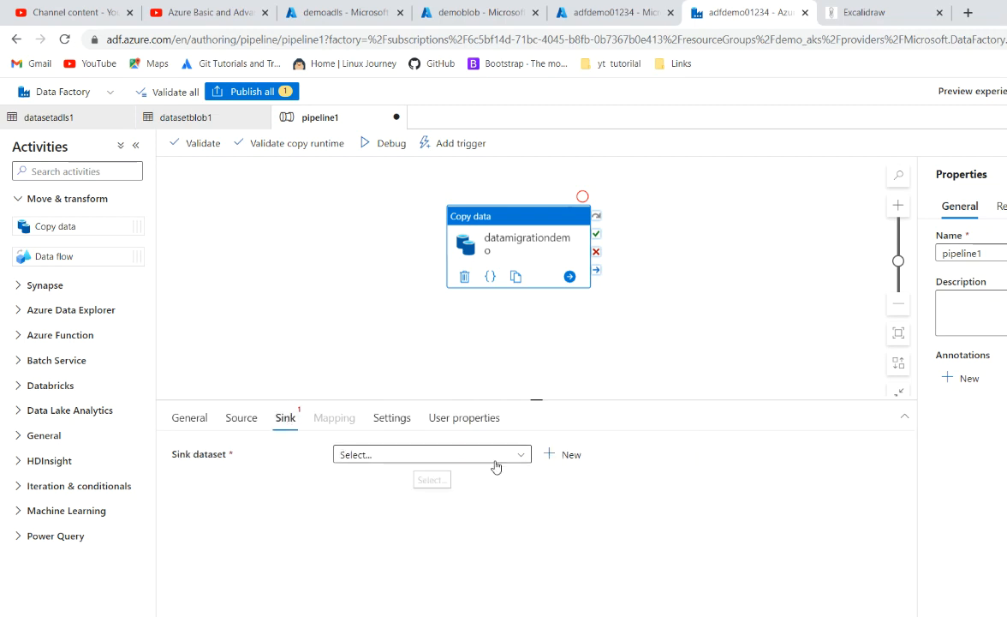
pyautogui.click(512, 455)
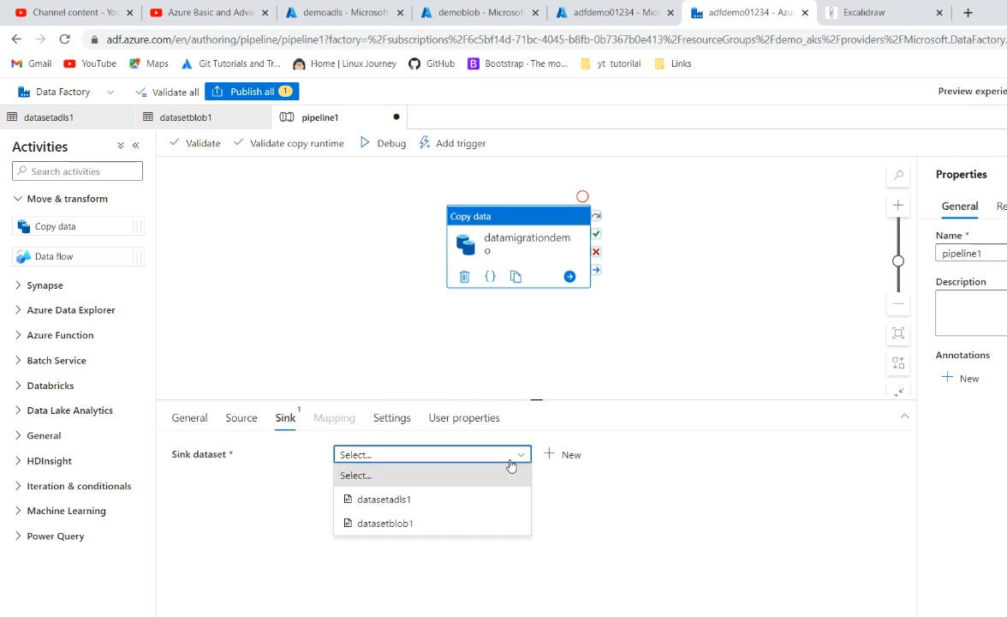
pyautogui.click(381, 523)
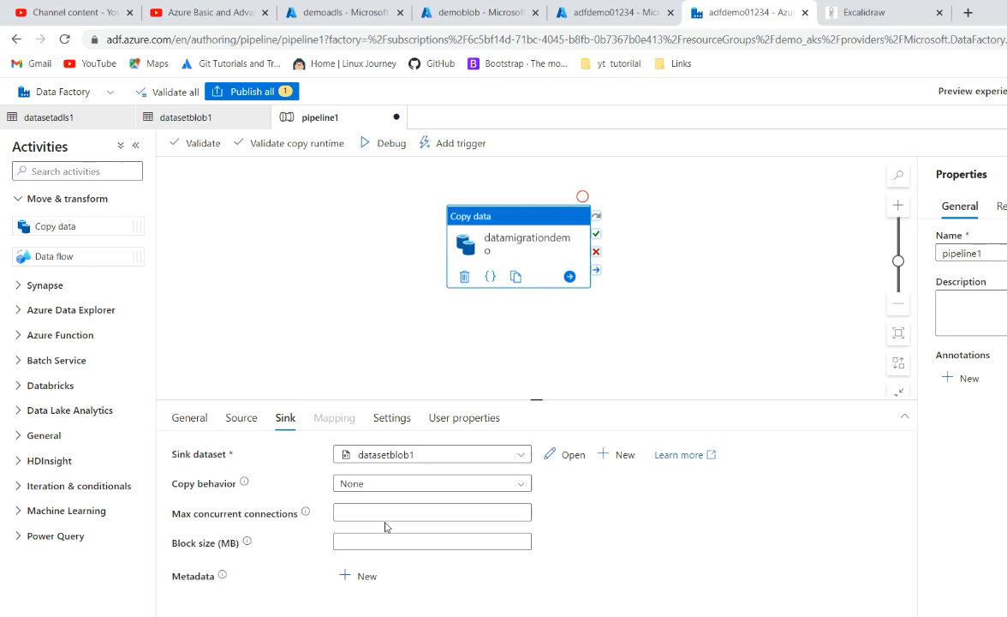
# Review the sink's copy behavior options and the copy activity's settings and user properties
pyautogui.click(445, 485)
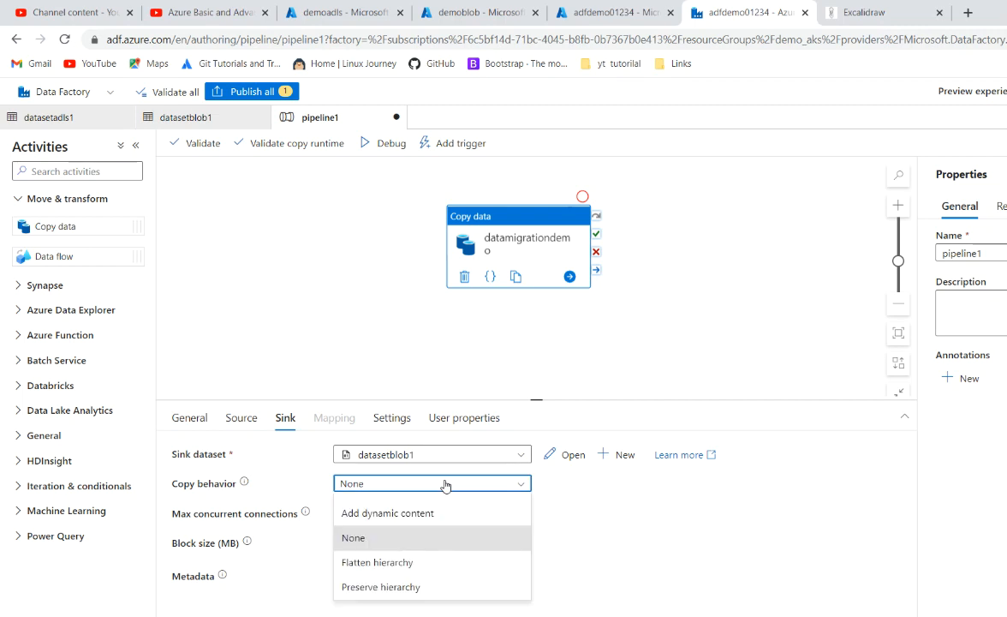
pyautogui.click(603, 517)
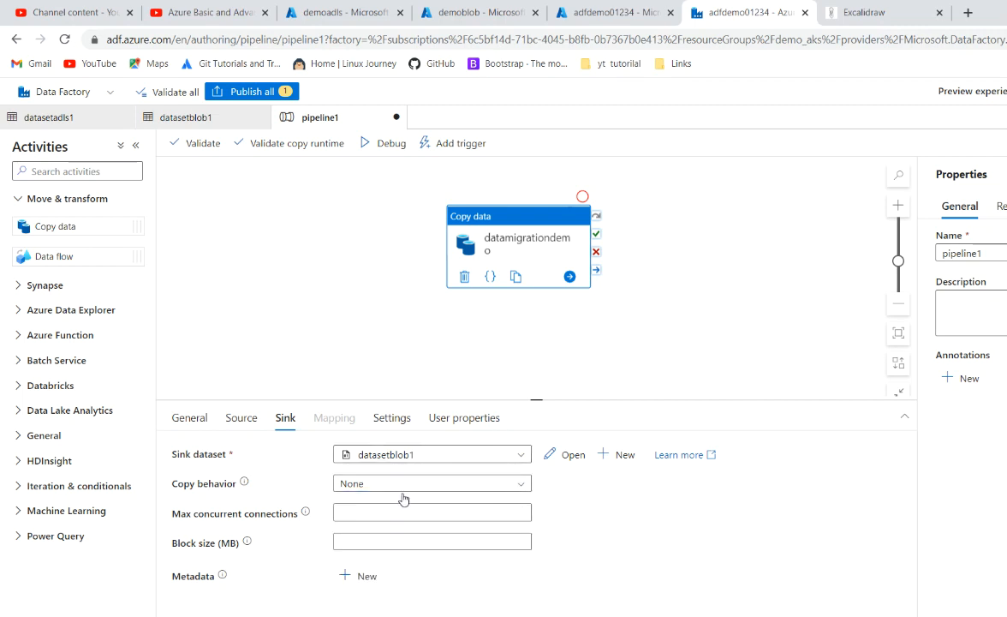
pyautogui.click(347, 484)
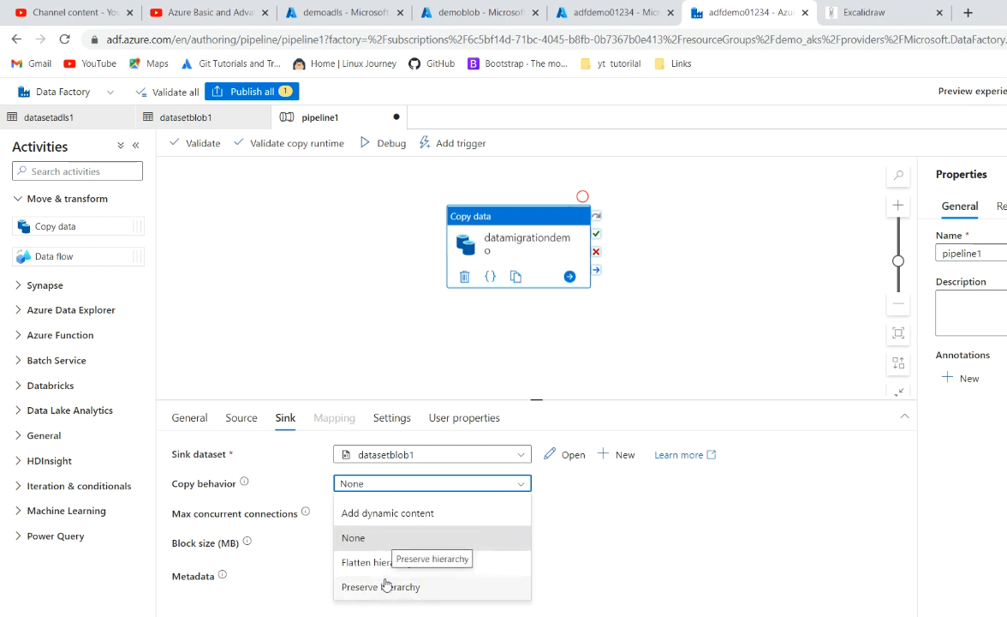
pyautogui.click(637, 501)
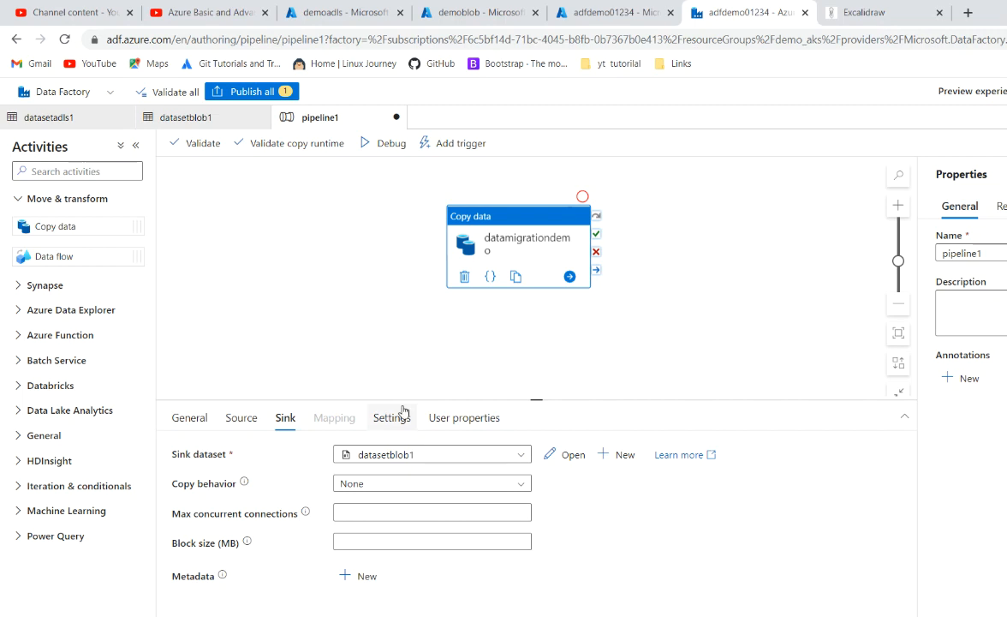
pyautogui.click(391, 417)
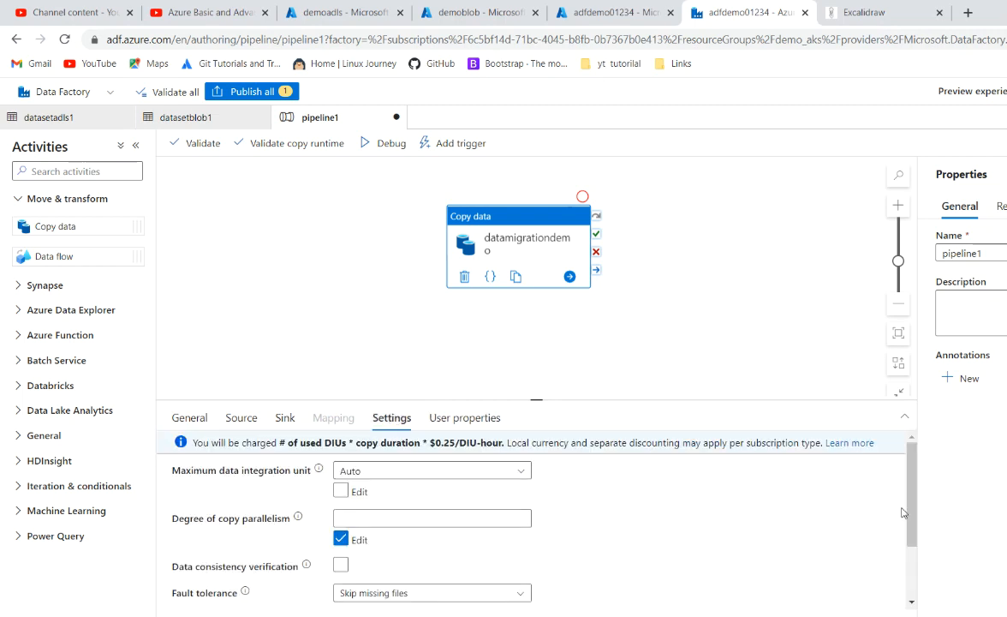
pyautogui.moveTo(910, 518); pyautogui.dragTo(904, 424)
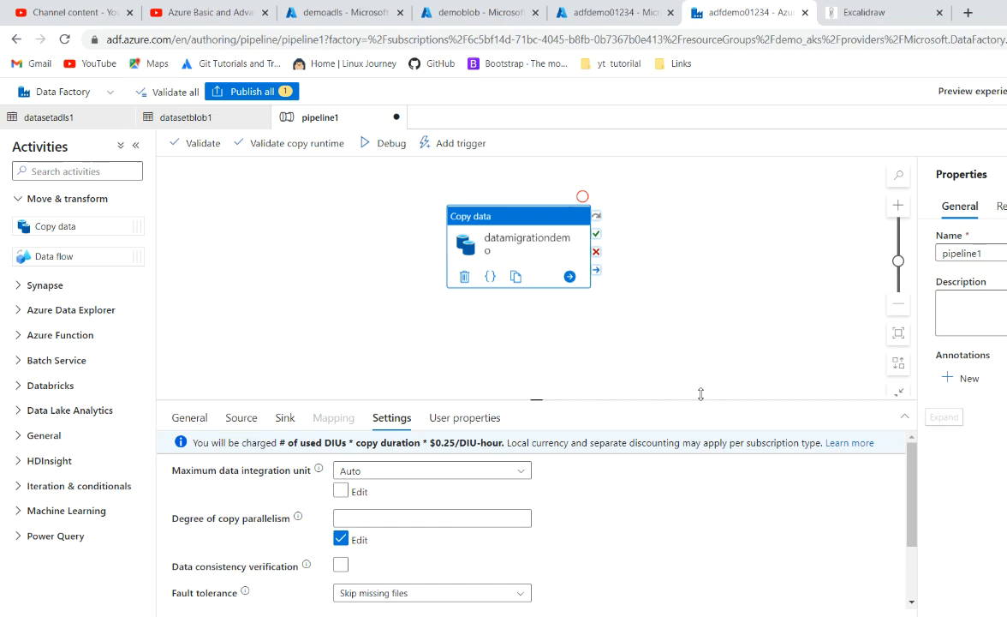
pyautogui.click(480, 418)
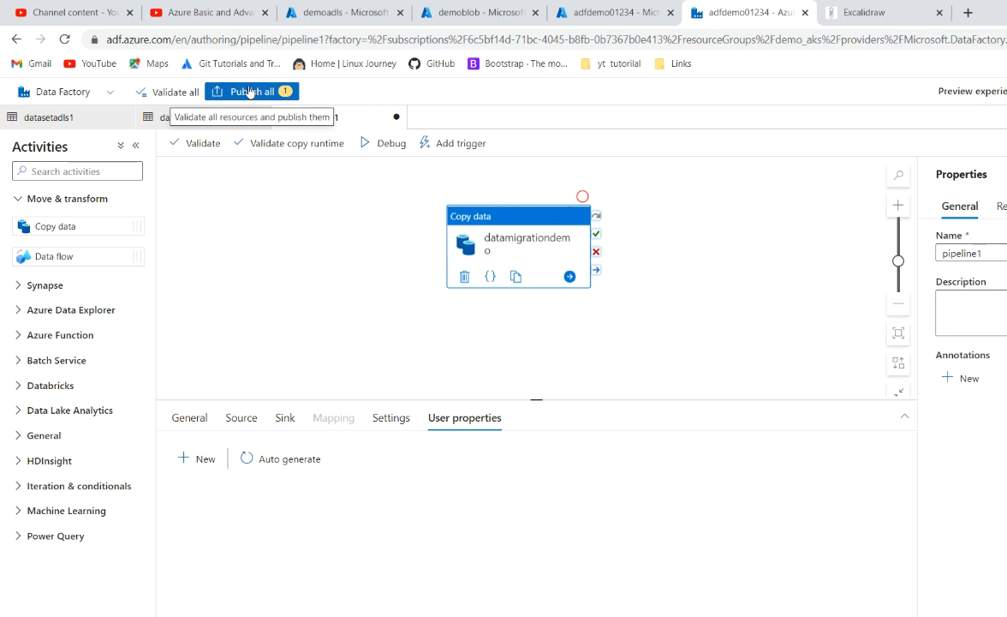
# Validate the whole factory and publish the pending pipeline1
pyautogui.click(163, 94)
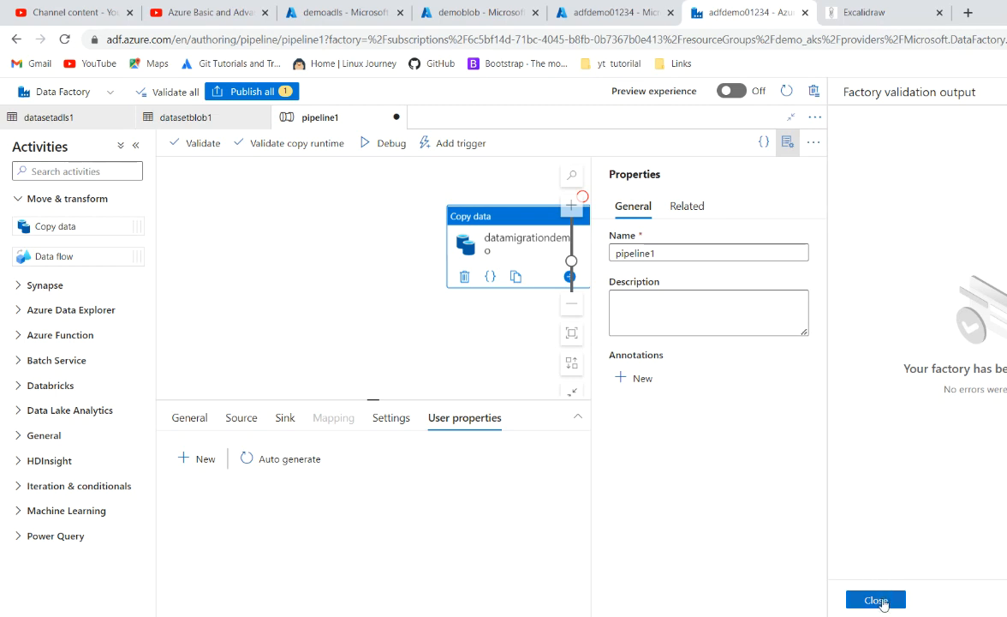
pyautogui.click(883, 602)
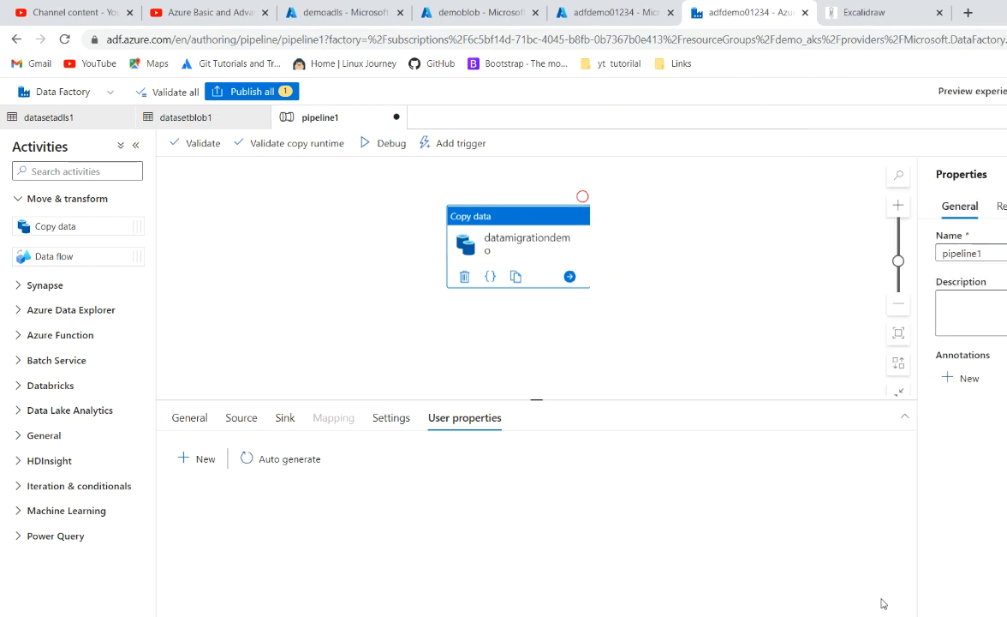
pyautogui.click(252, 95)
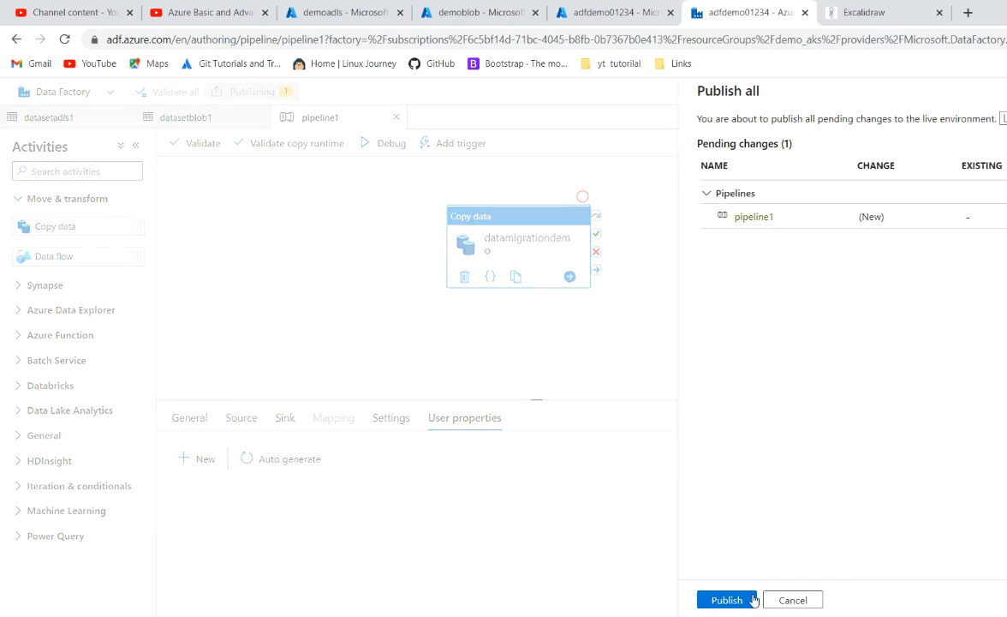
pyautogui.click(752, 599)
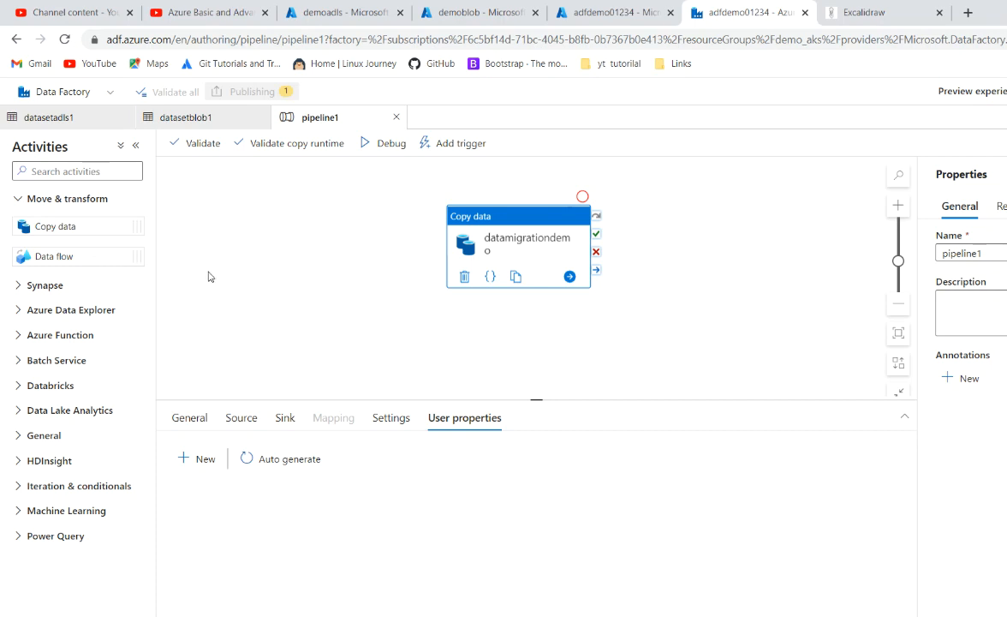
pyautogui.click(249, 9)
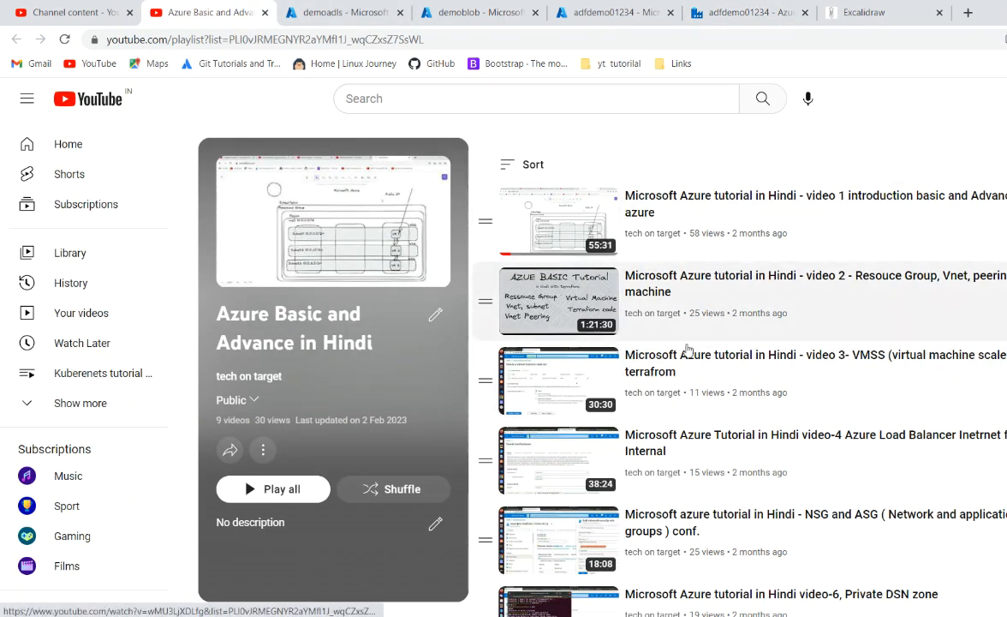
pyautogui.scroll(-4, 740, 369)
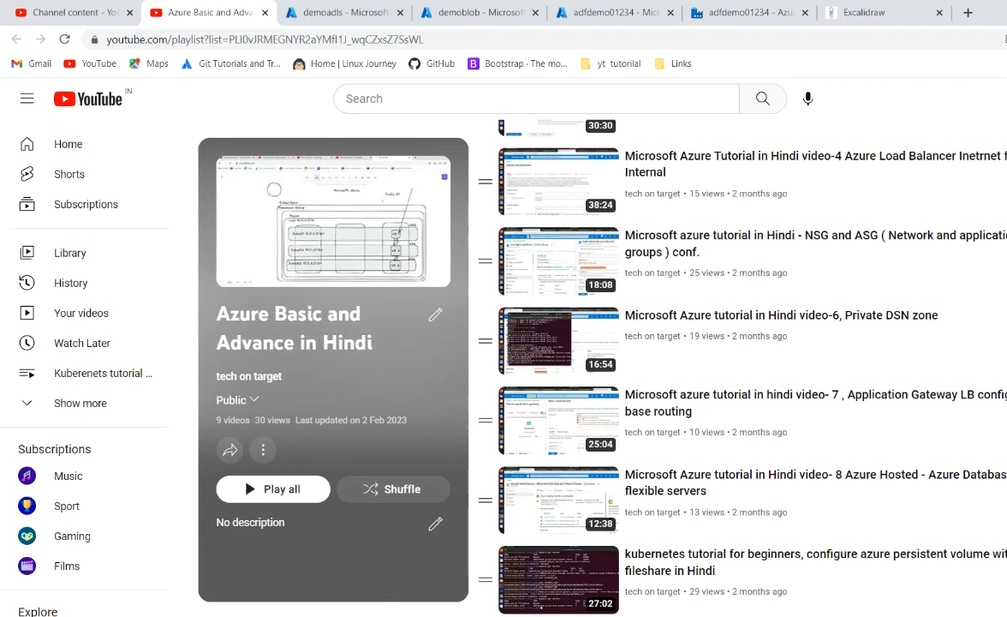
pyautogui.scroll(4, 740, 369)
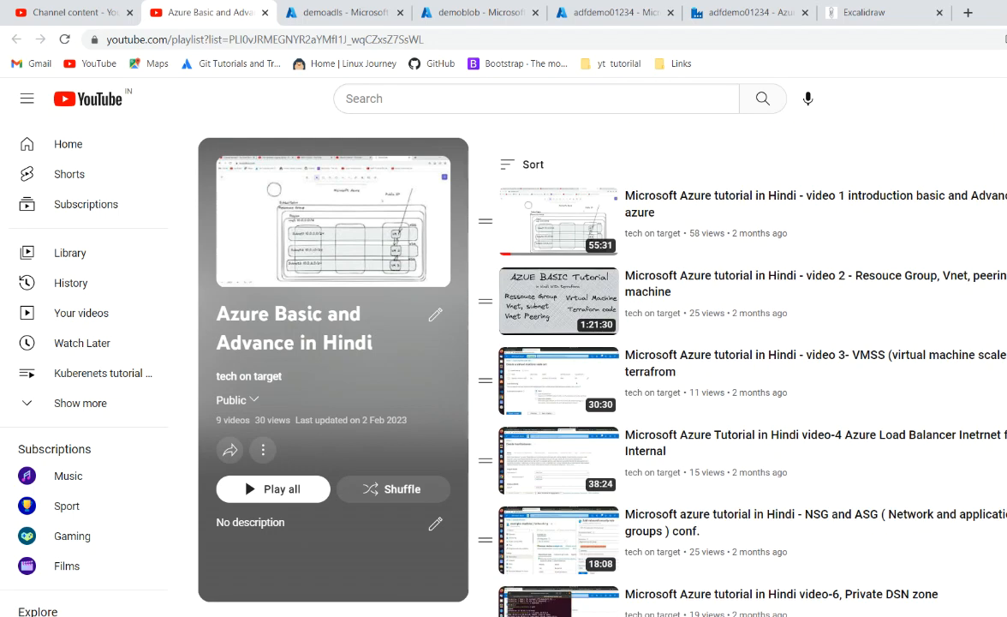
pyautogui.click(751, 8)
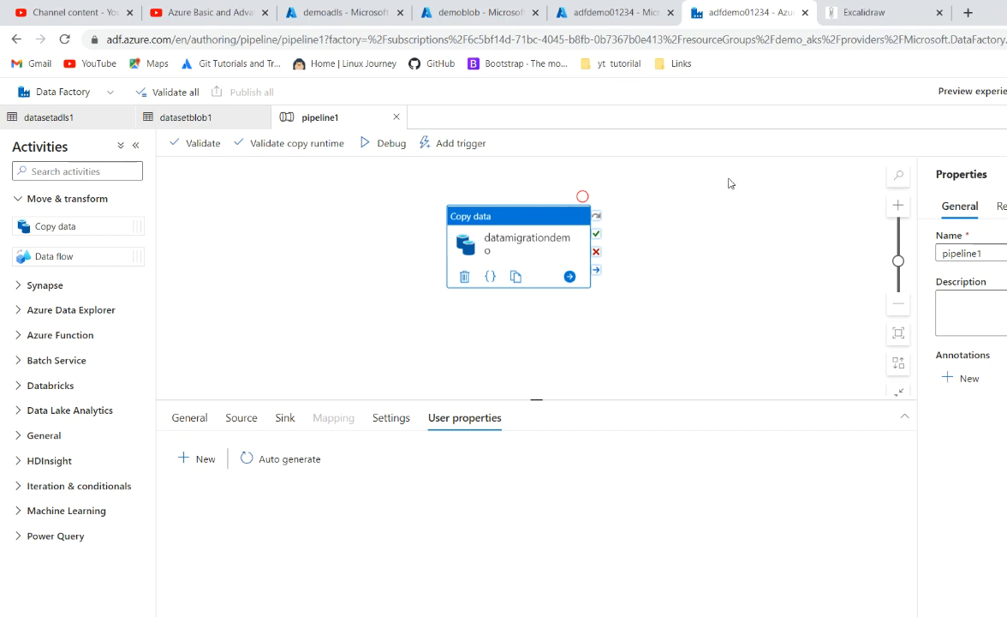
# Validate pipeline1 on its own and dismiss the validation output
pyautogui.click(202, 150)
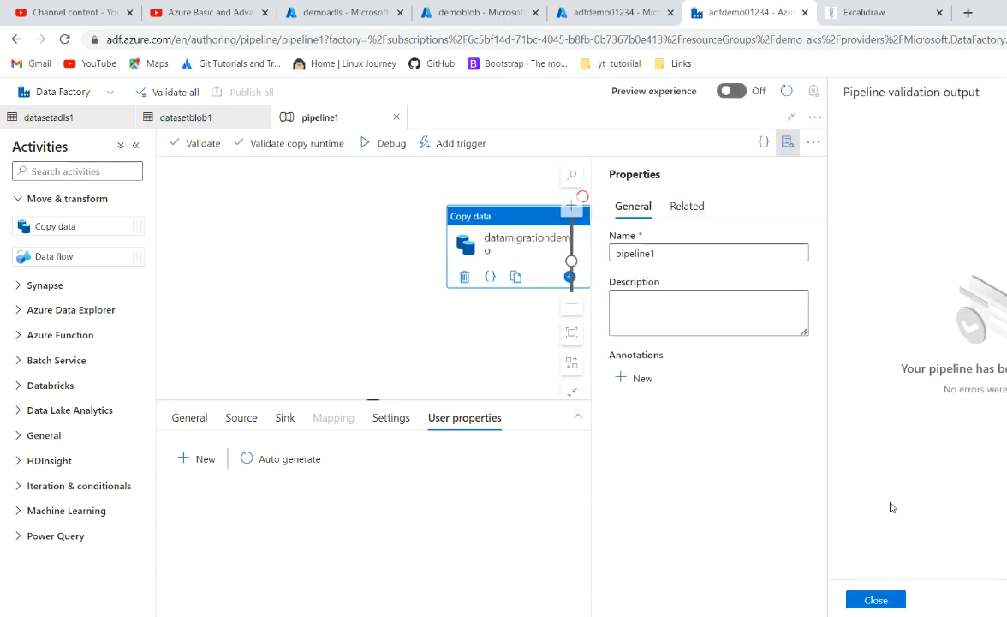
pyautogui.click(873, 599)
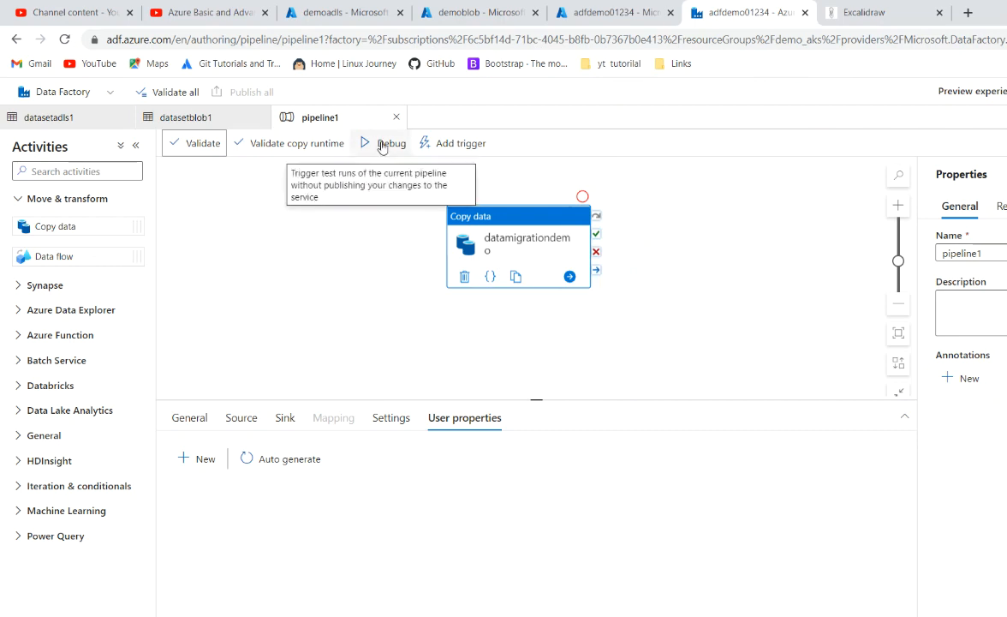
# Review the type, start date and recurrence options for a new pipeline1 trigger without creating one
pyautogui.click(461, 143)
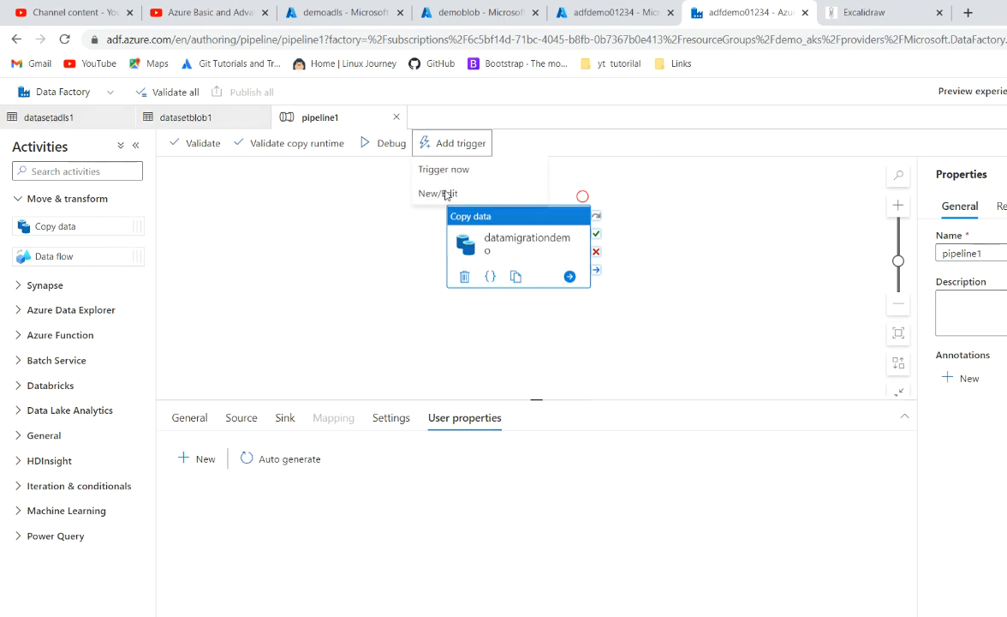
pyautogui.click(446, 194)
pyautogui.click(876, 152)
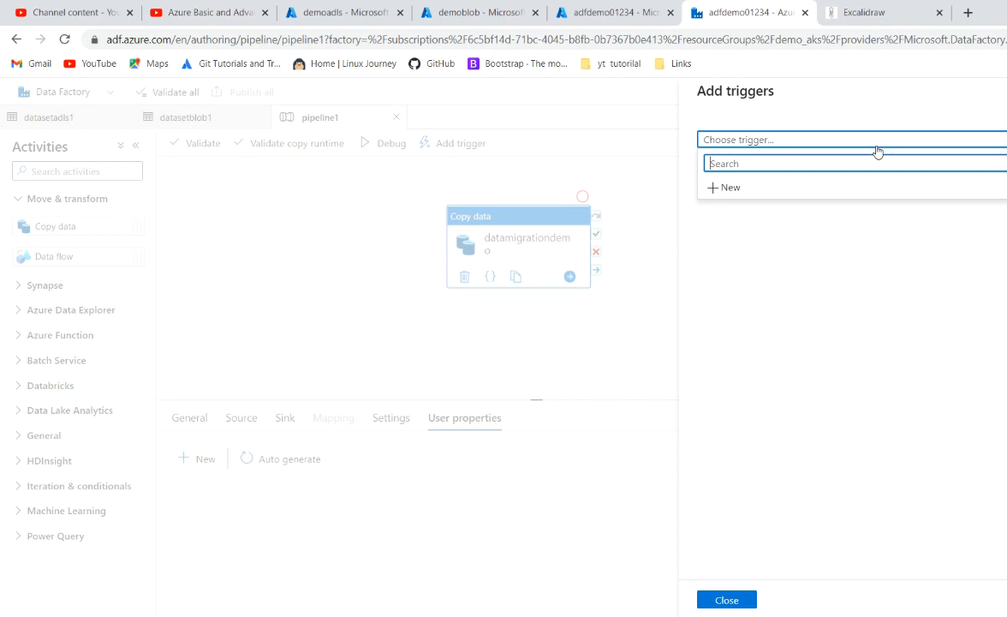
pyautogui.click(763, 192)
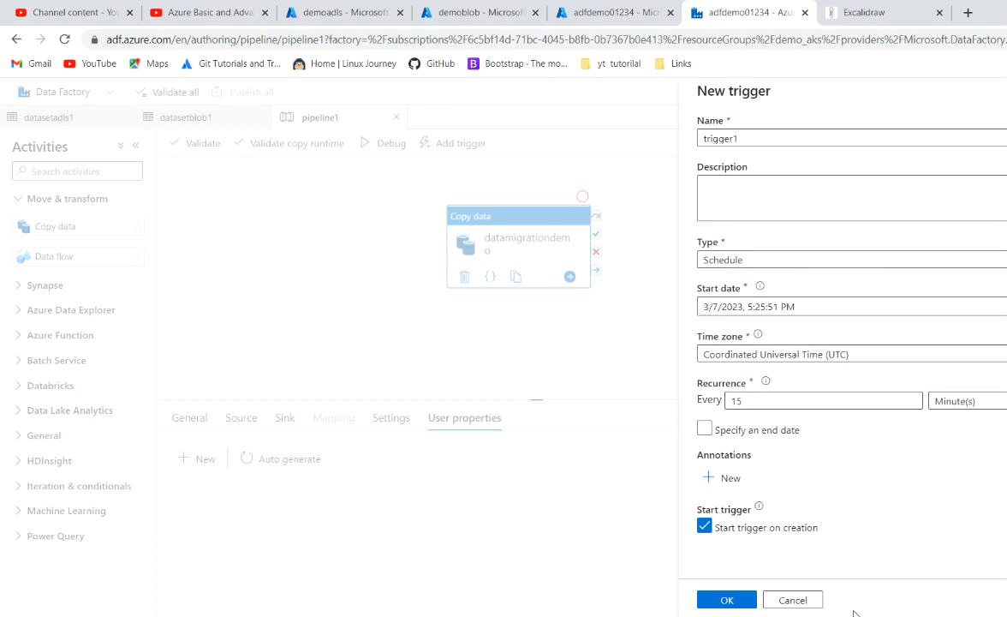
pyautogui.click(798, 601)
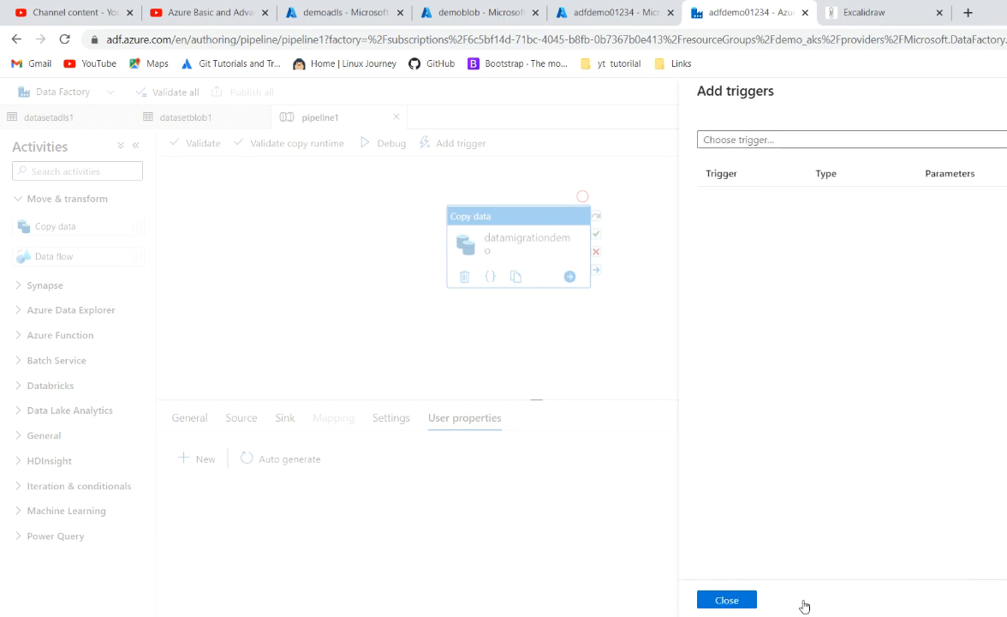
pyautogui.click(726, 599)
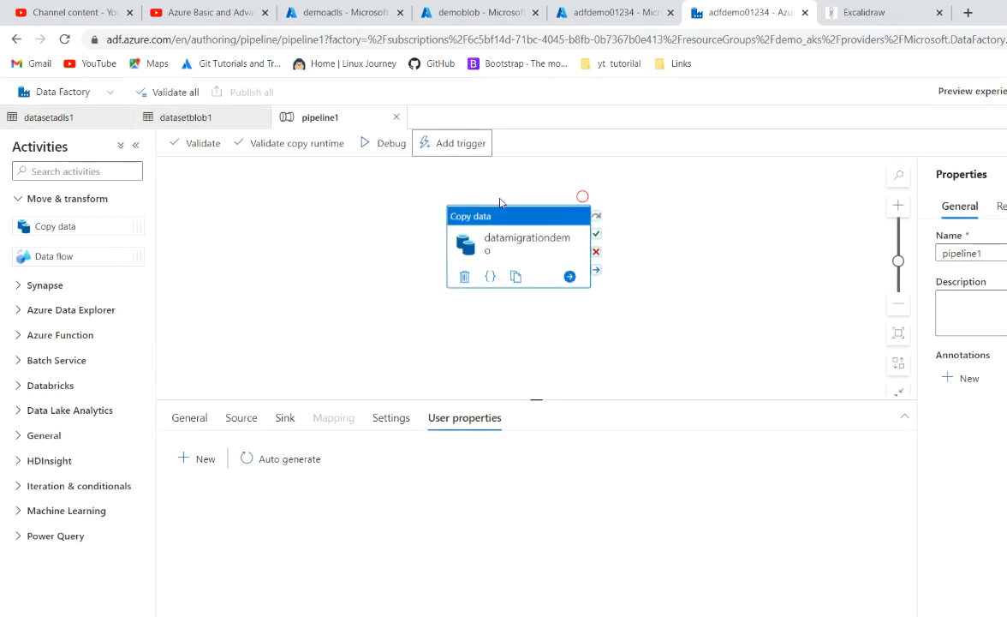
# Run the last published version of pipeline1 immediately with an on-demand trigger
pyautogui.click(454, 146)
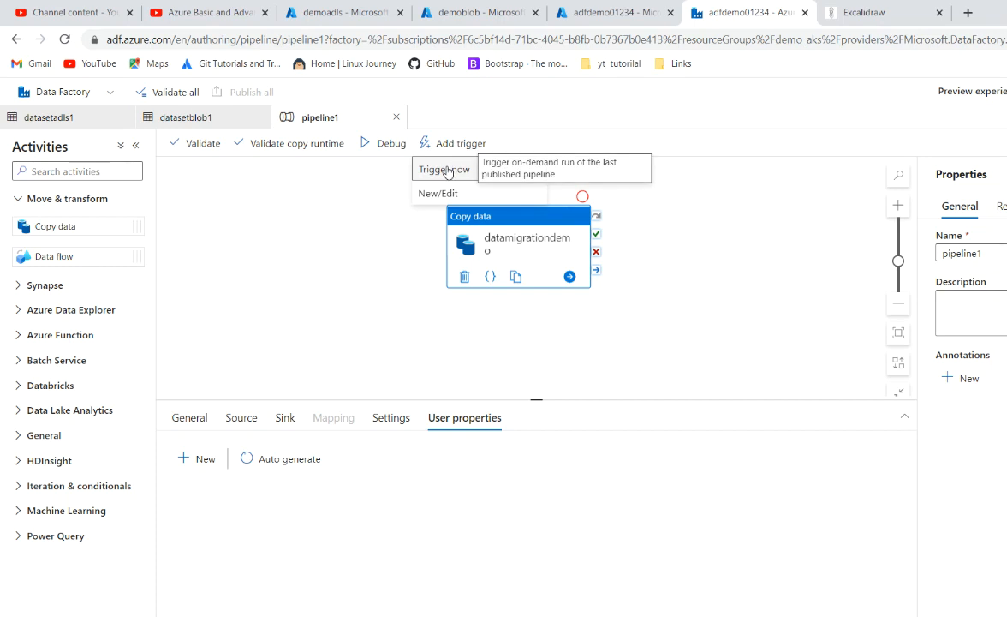
pyautogui.click(446, 171)
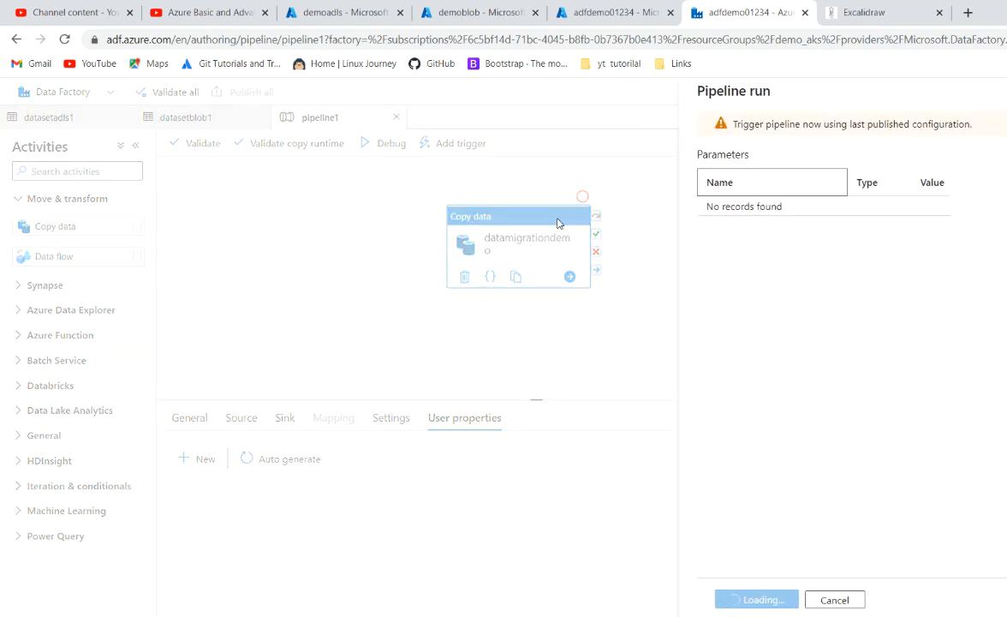
pyautogui.click(745, 598)
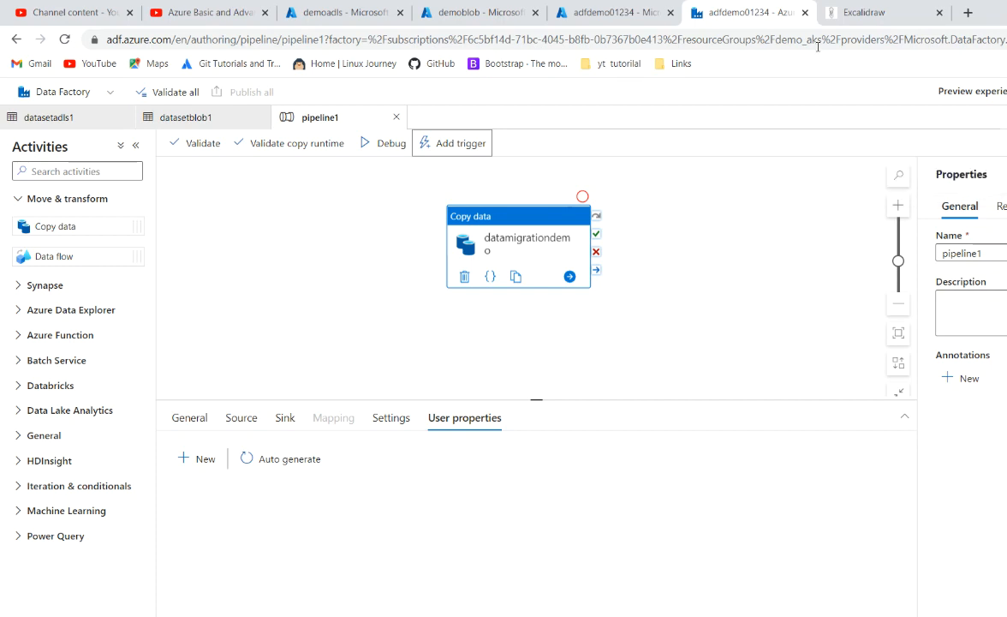
# Compare the demoadls container with the refreshed demoblob container in the Azure portal, checking the contents of the copied dir1 folder
pyautogui.click(345, 7)
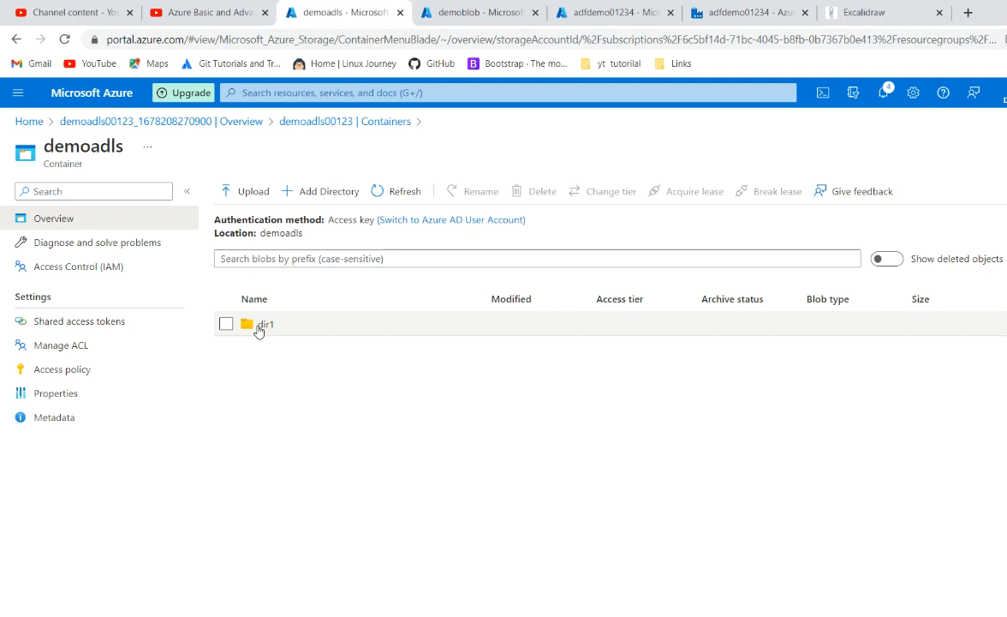
pyautogui.click(489, 6)
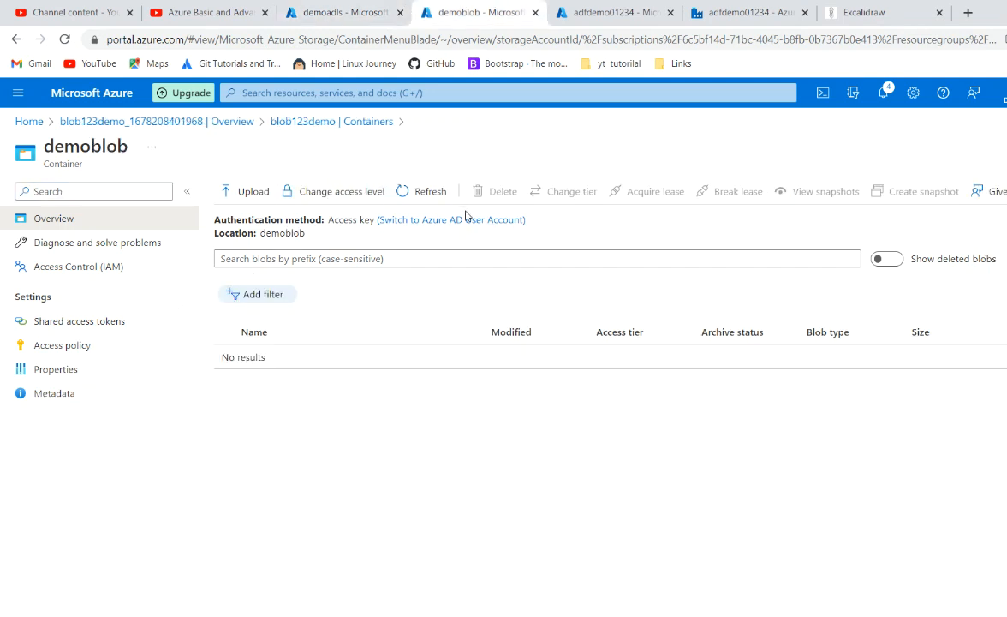
pyautogui.click(417, 197)
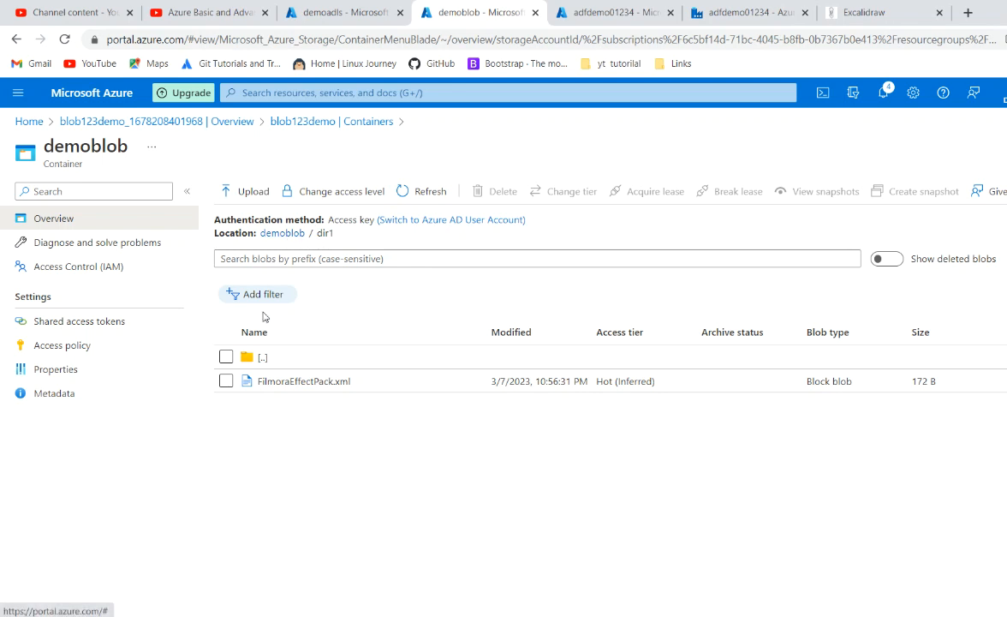
pyautogui.click(283, 233)
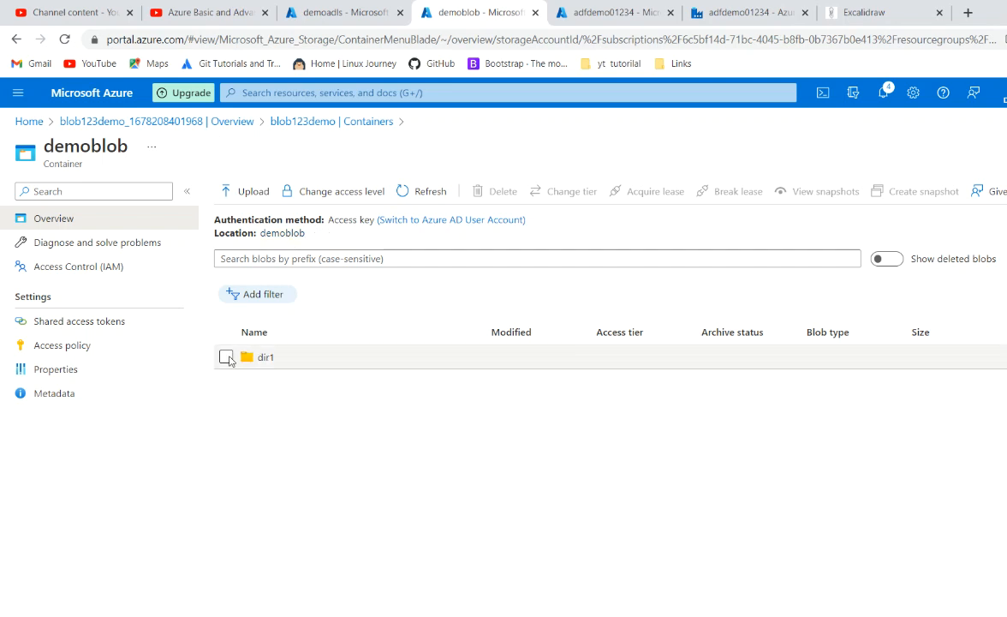
# Check which actions are available for the dir1 folder in the demoblob and demoadls containers
pyautogui.click(226, 358)
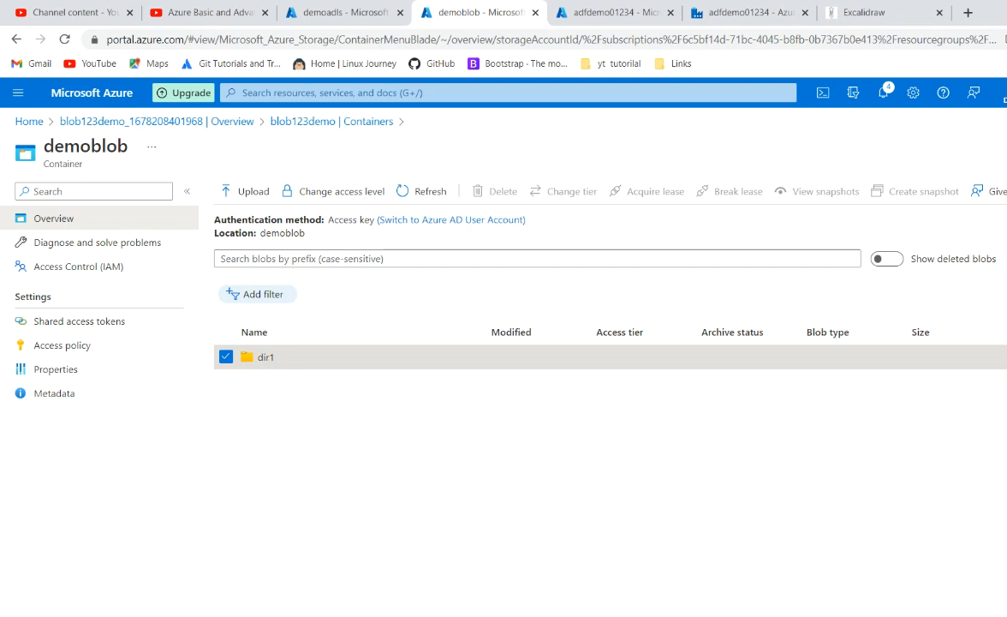
pyautogui.click(227, 356)
pyautogui.click(358, 7)
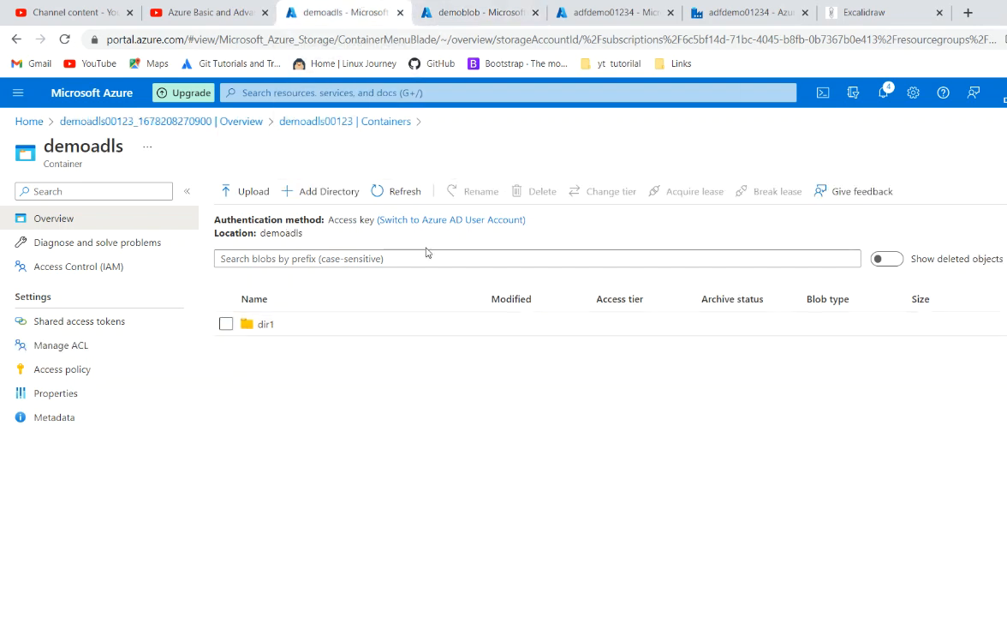
pyautogui.click(226, 323)
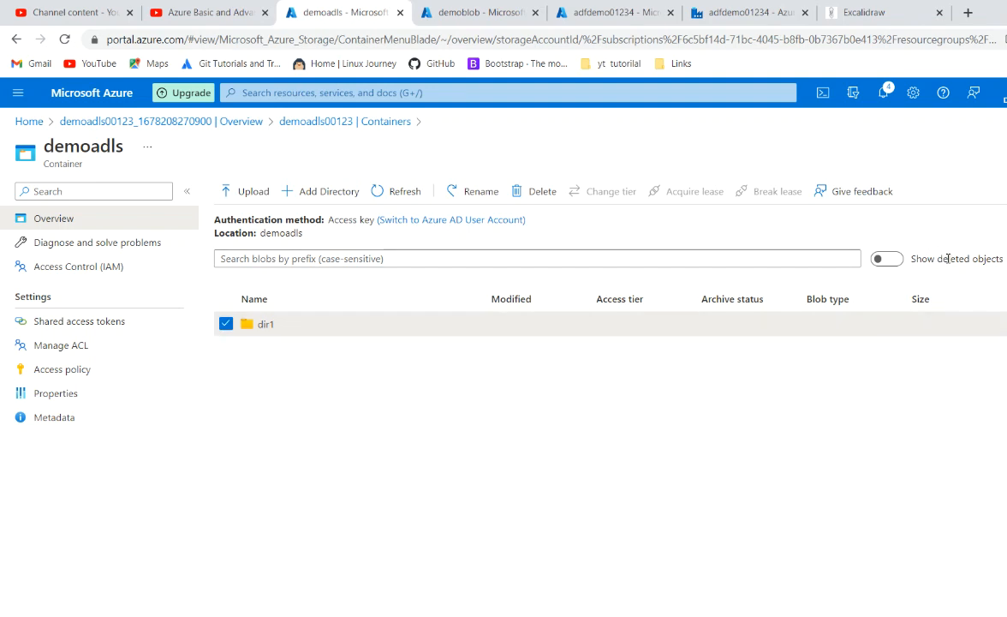
pyautogui.click(1005, 323)
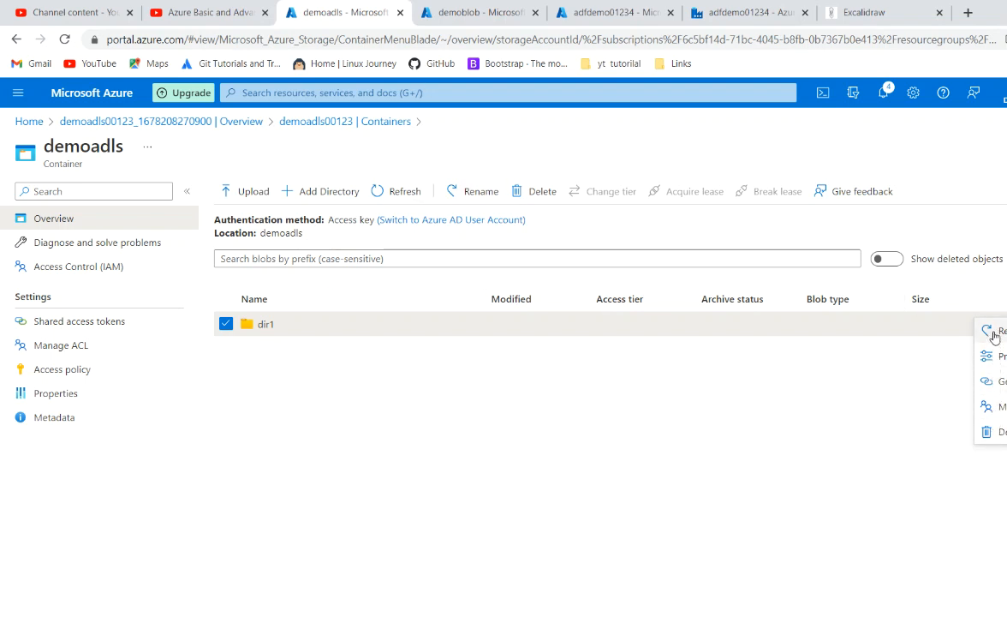
pyautogui.click(390, 393)
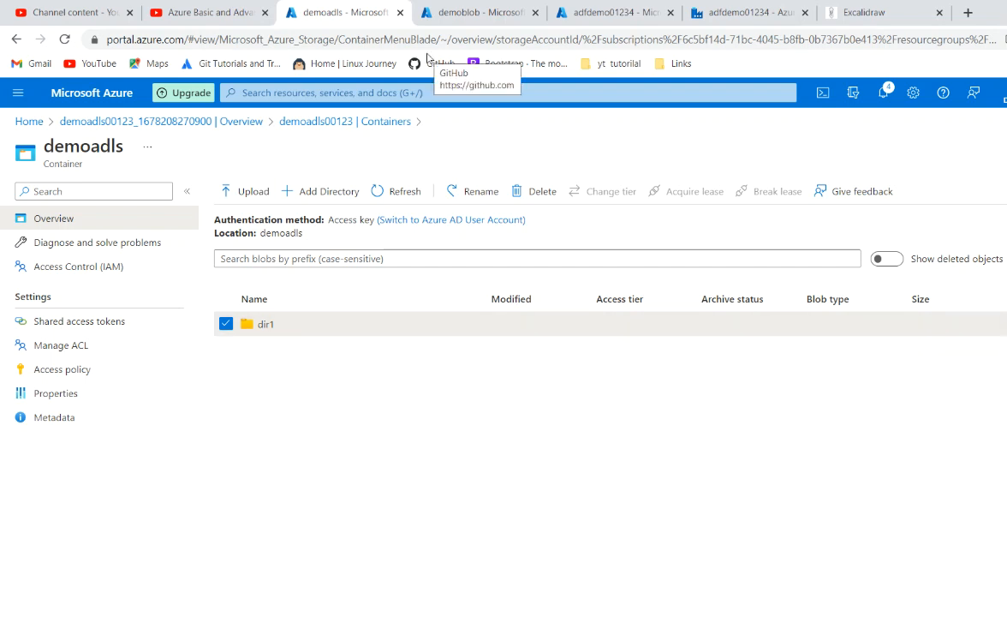
# Delete FilmoraEffectPack.xml, including its blob snapshots, from the dir1 folder of the demoblob container
pyautogui.click(435, 12)
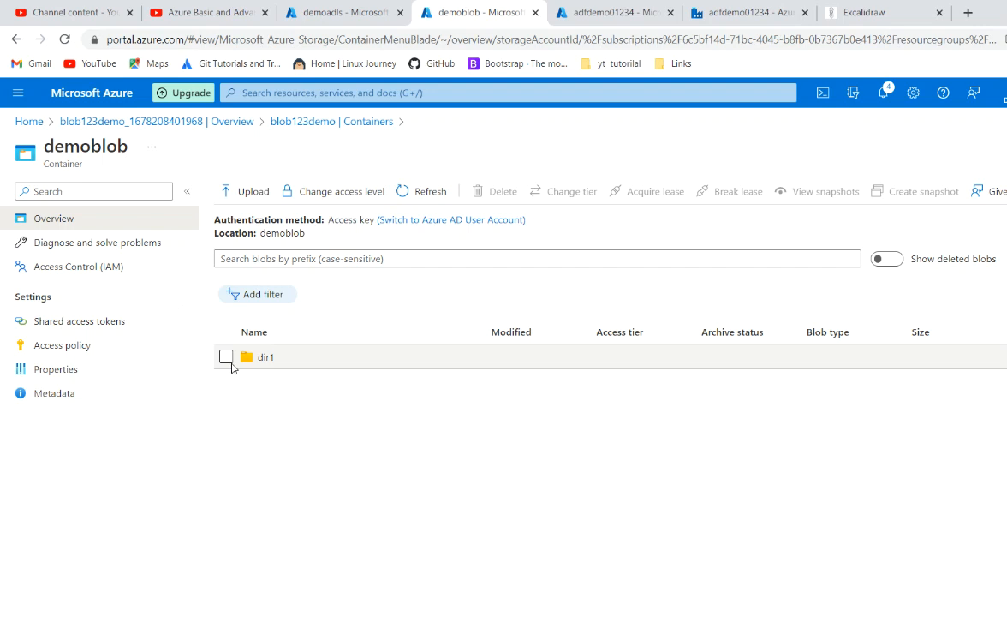
pyautogui.click(251, 359)
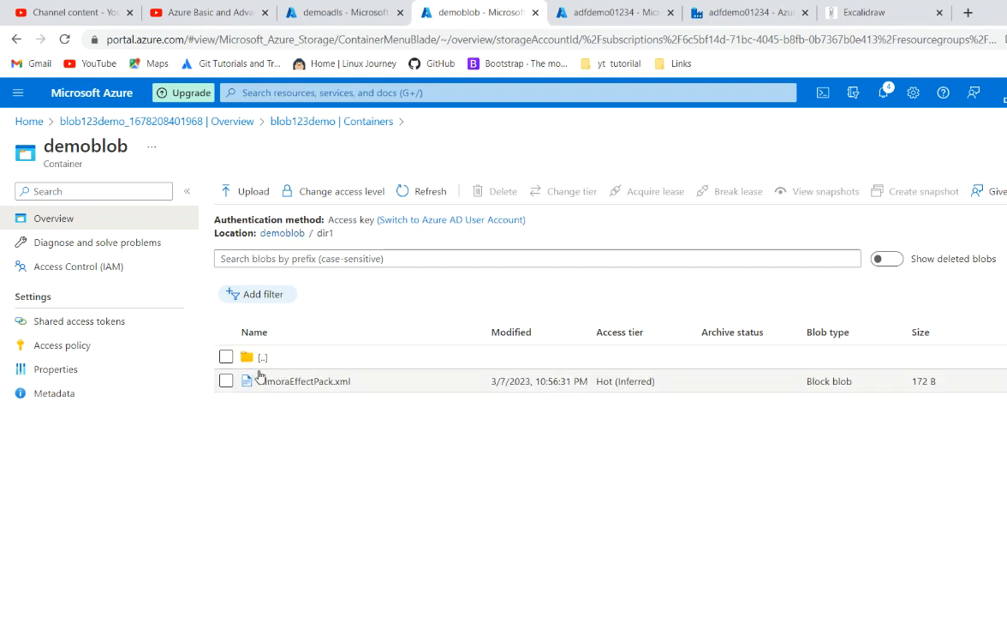
pyautogui.click(226, 382)
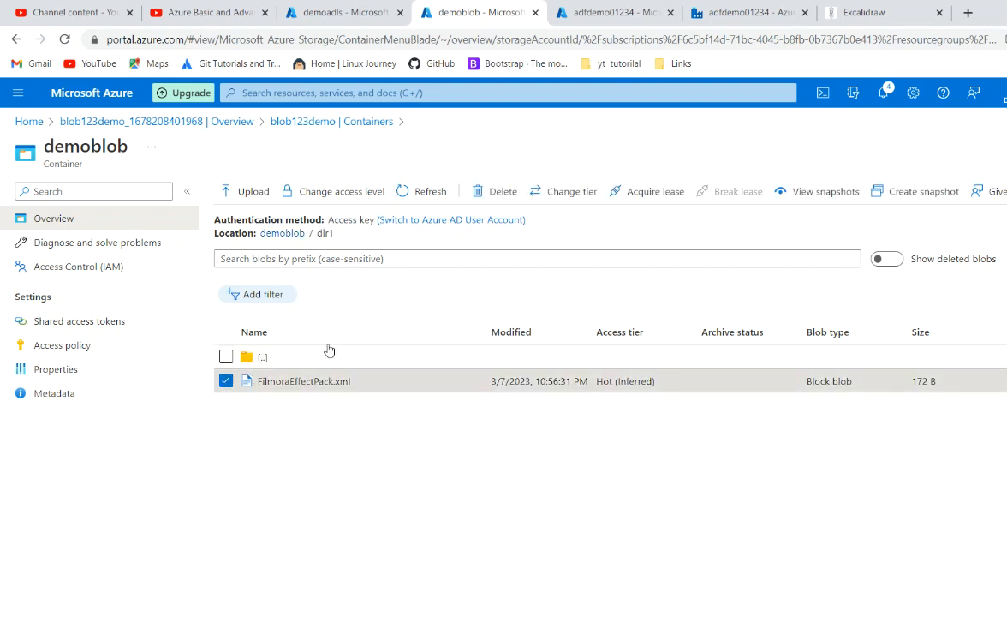
pyautogui.click(484, 190)
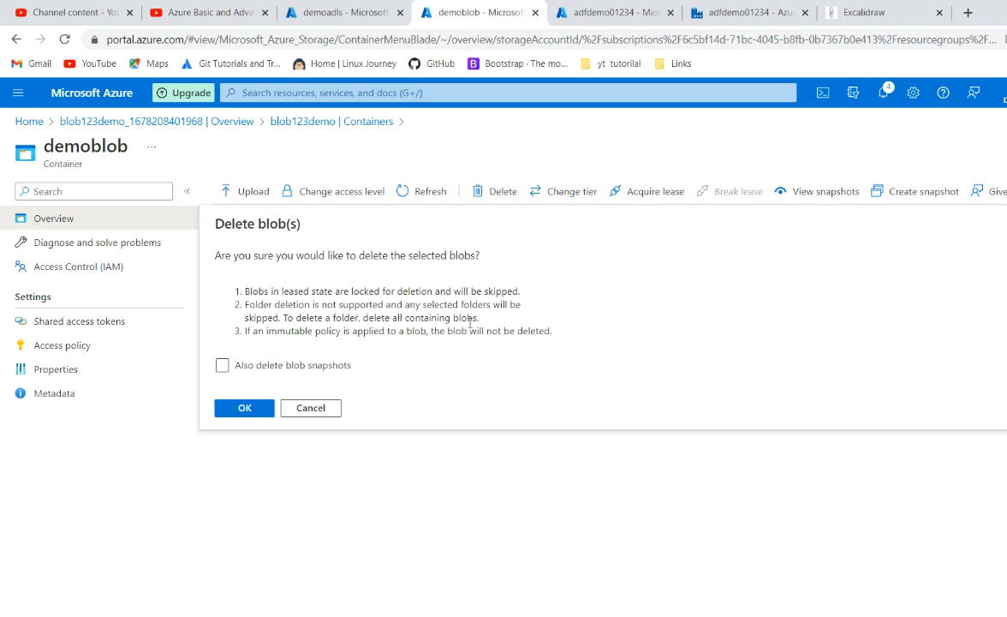
pyautogui.click(230, 369)
pyautogui.click(257, 411)
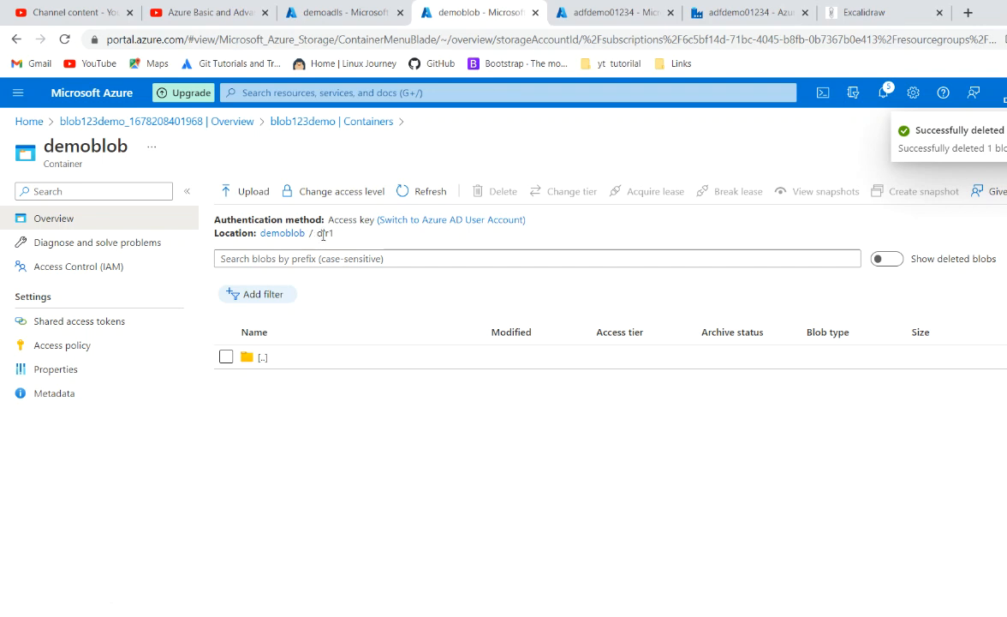
# Check the top level of the demoblob container, and switch back to pipeline1 in Azure Data Factory
pyautogui.click(291, 234)
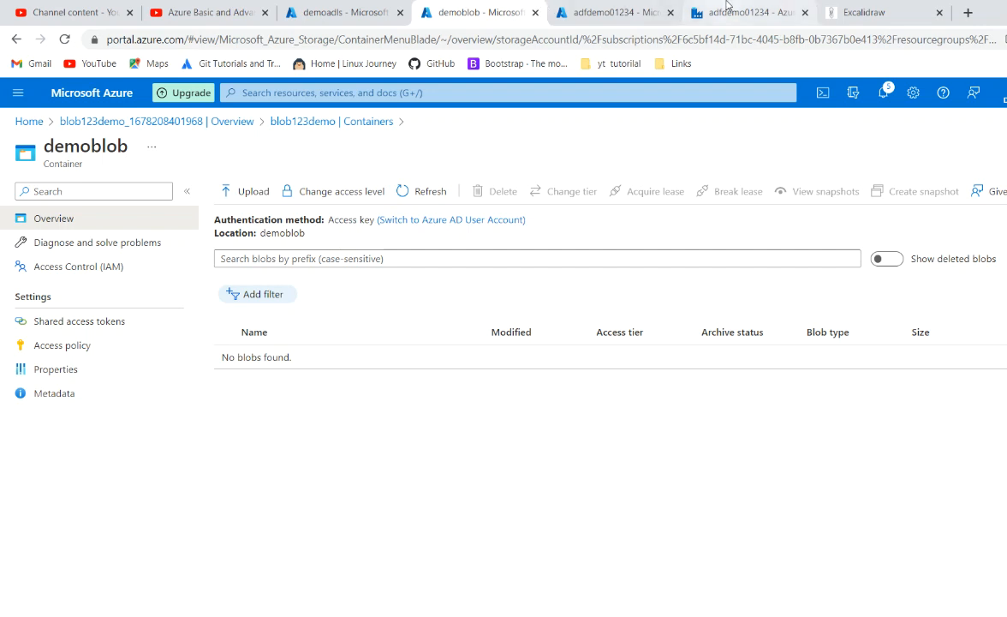
pyautogui.moveTo(726, 6)
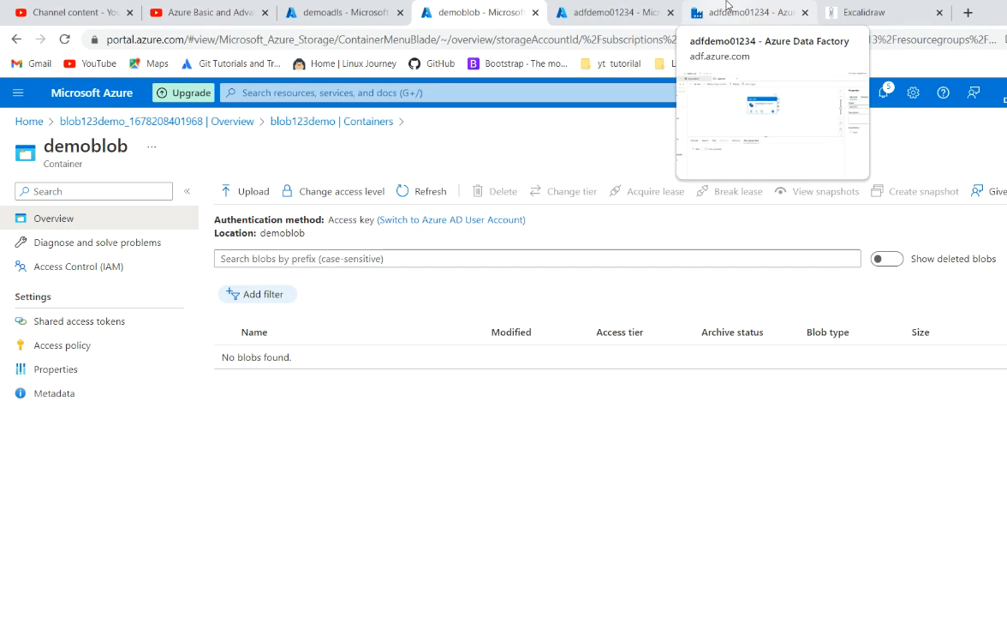
pyautogui.click(726, 5)
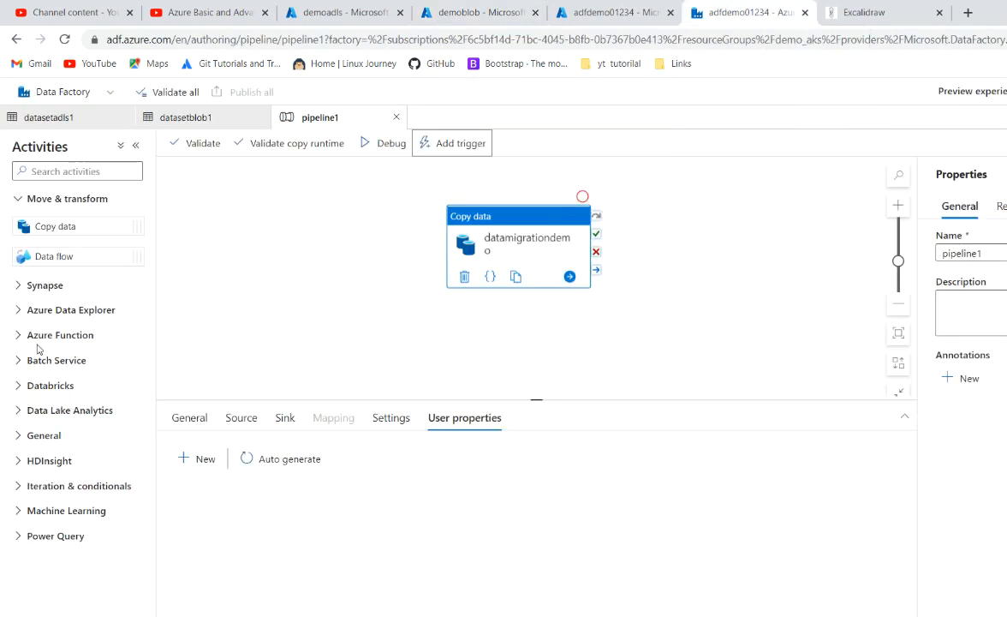